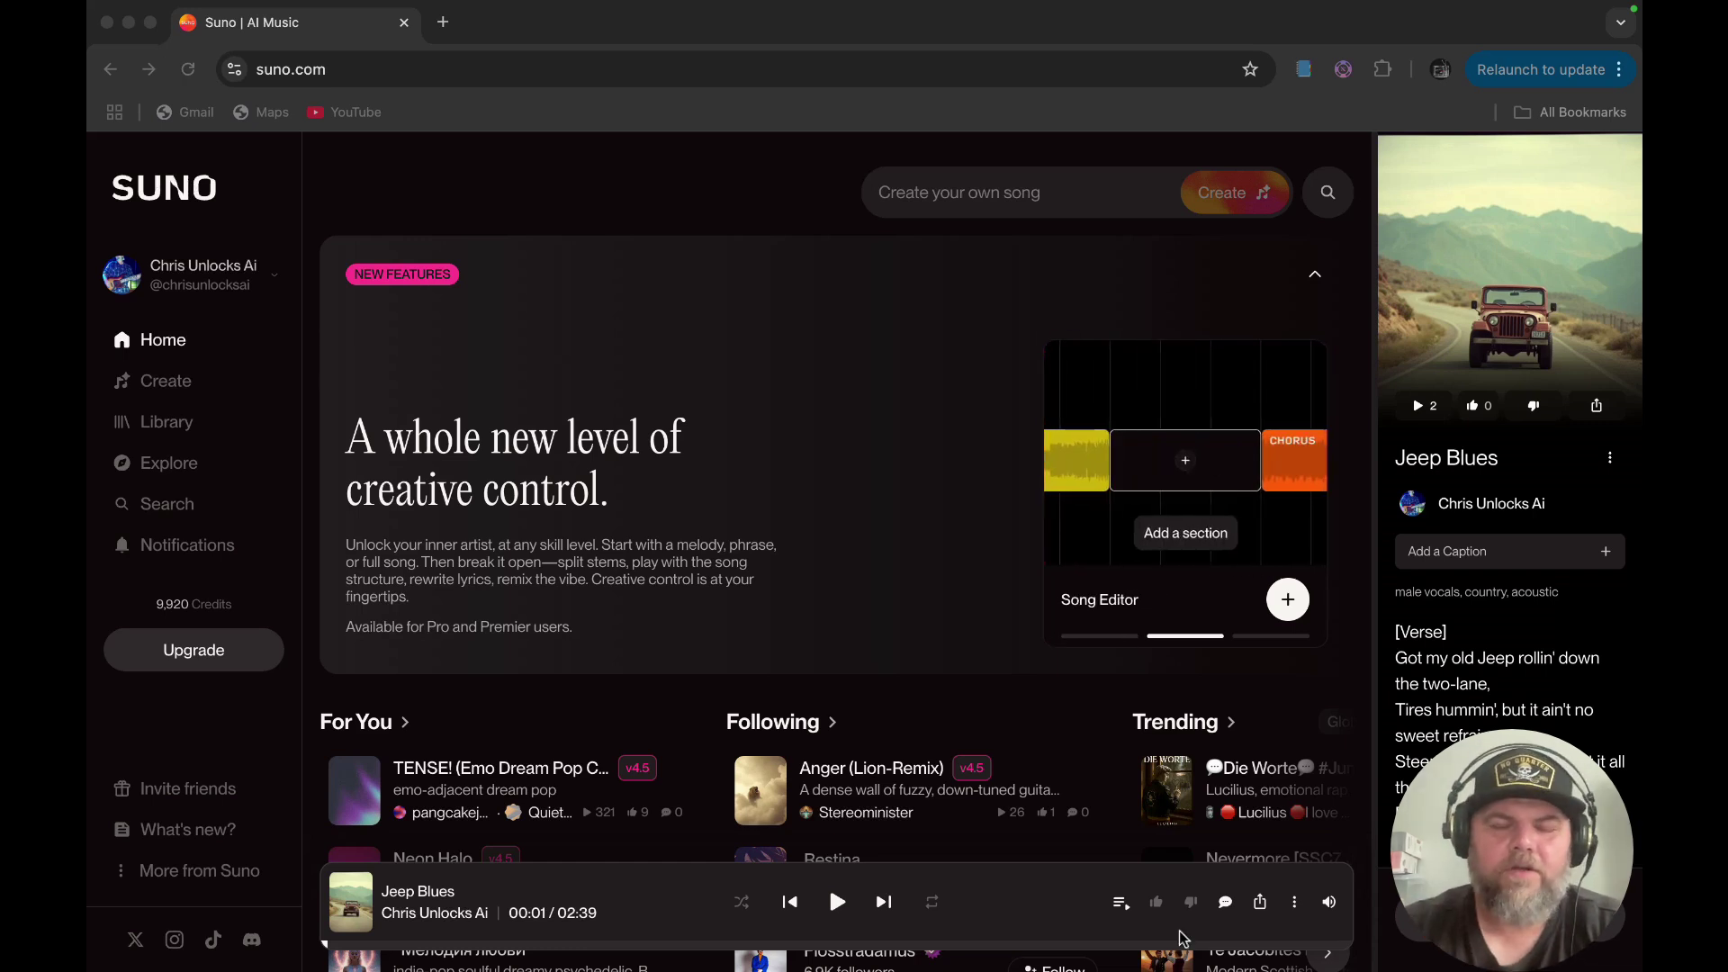
From the library, open the top Jeep Blues song, Dead Sled - 10-10-23, in the Song Editor
click(171, 425)
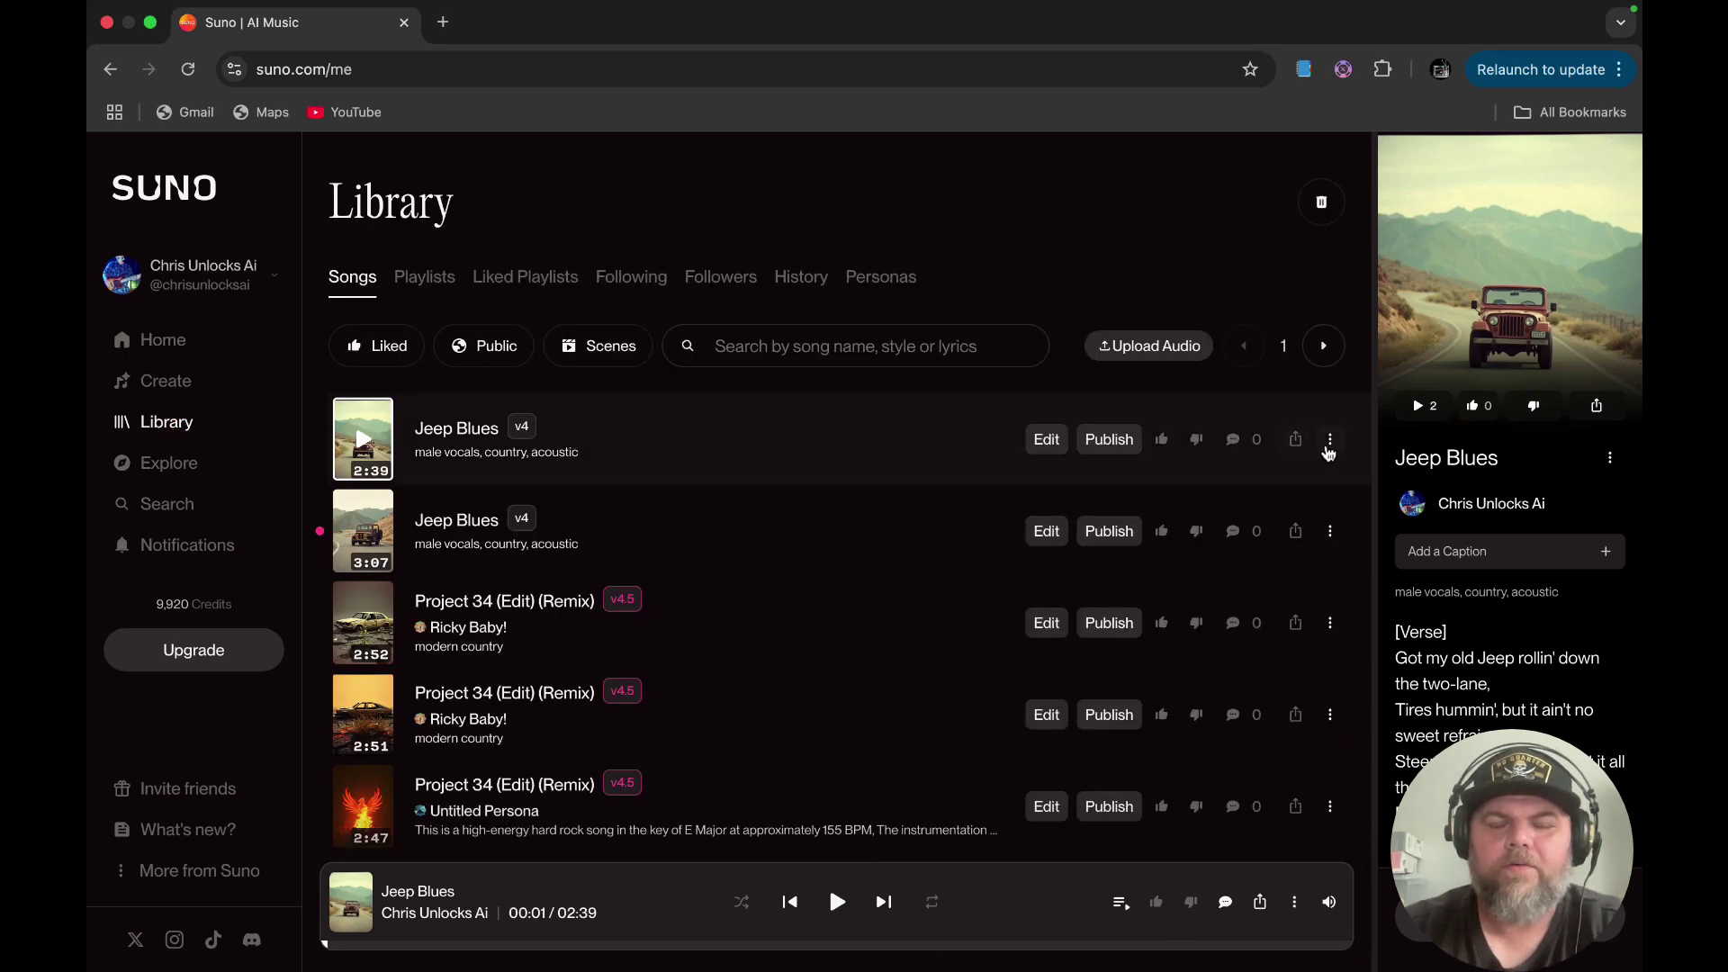
click(1329, 440)
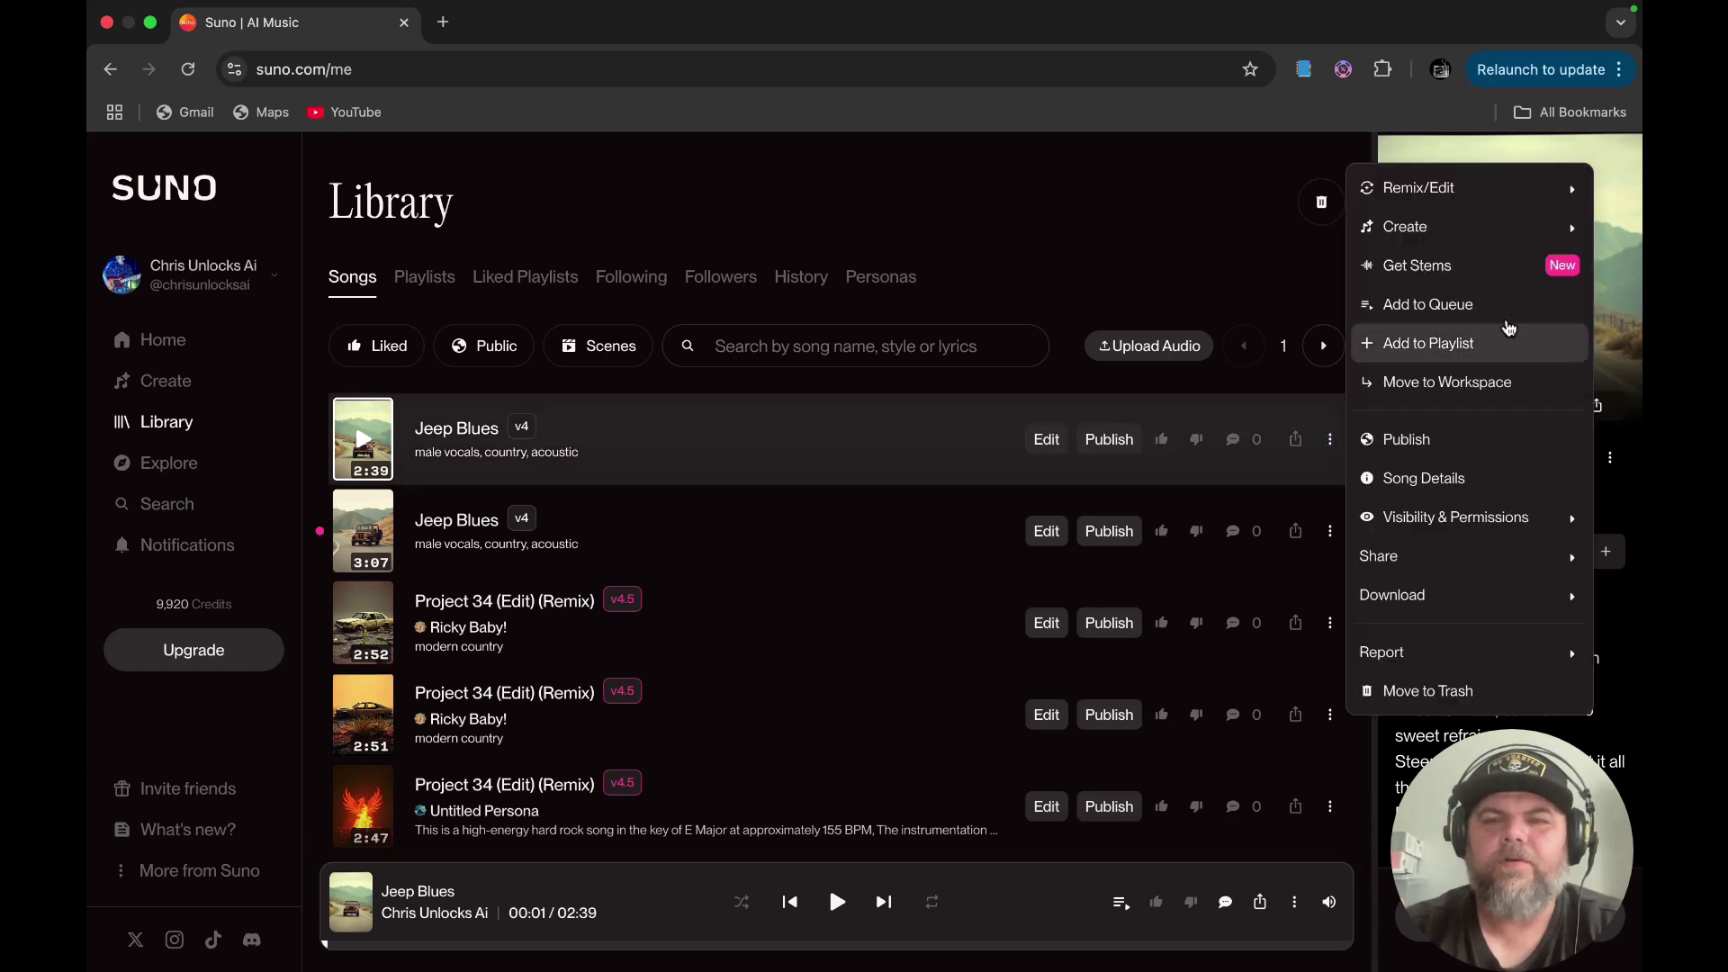
mouse_move(1494, 200)
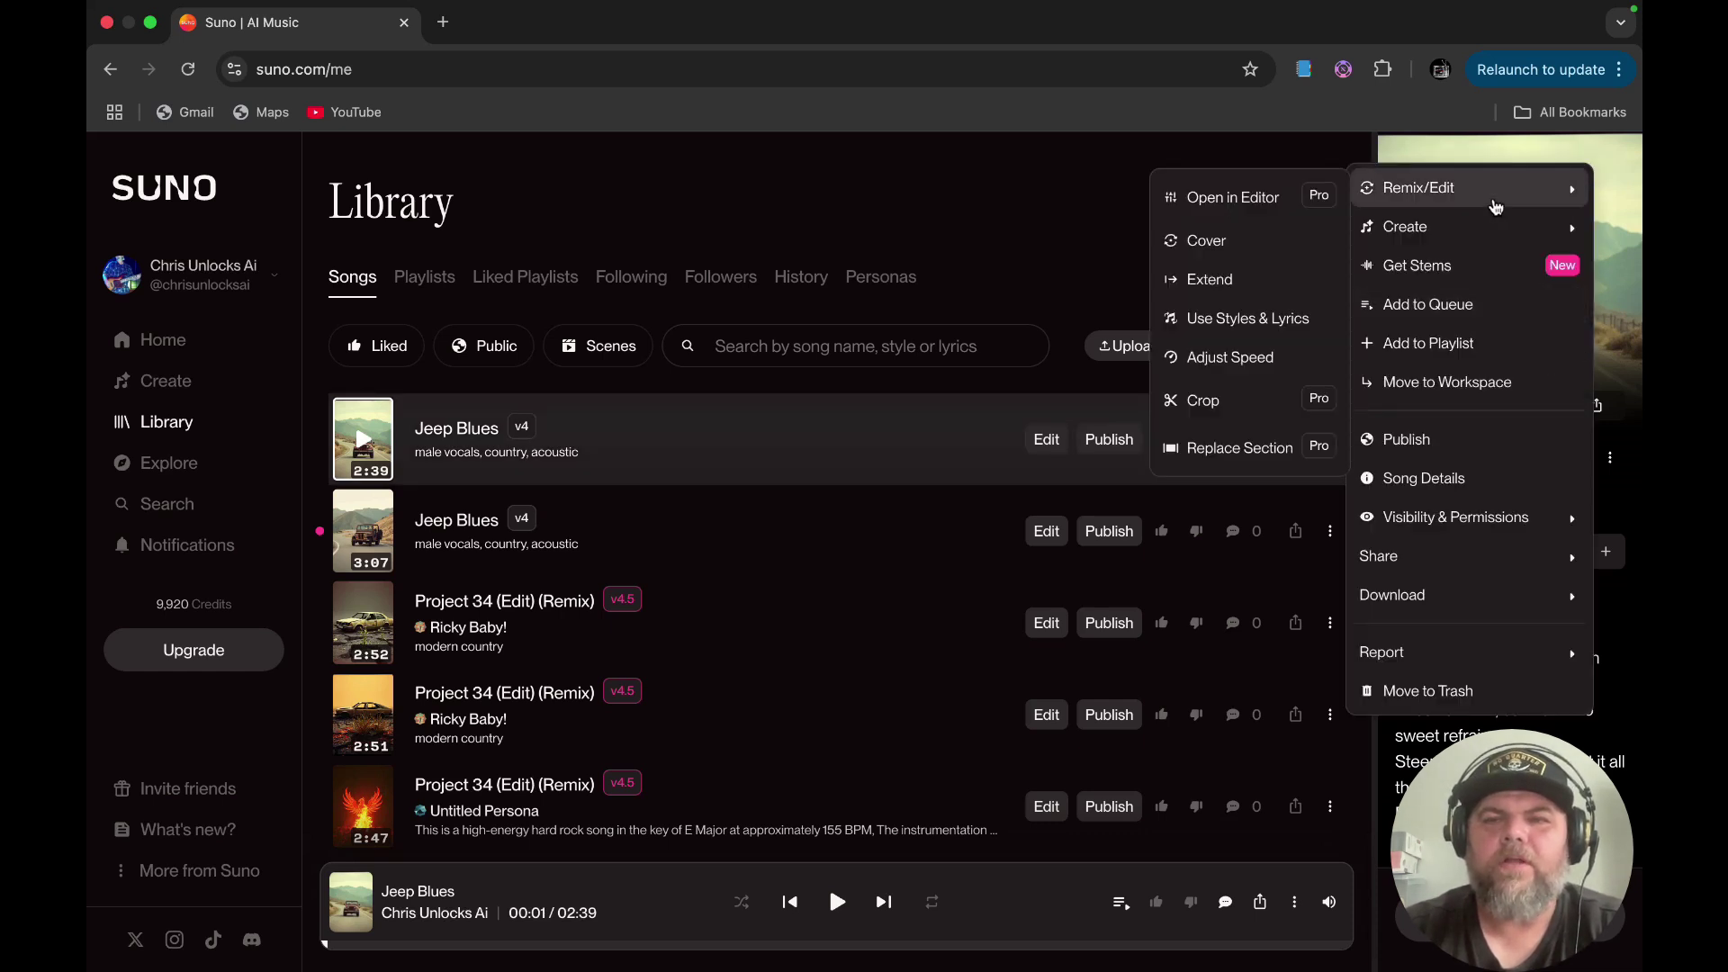
click(1264, 201)
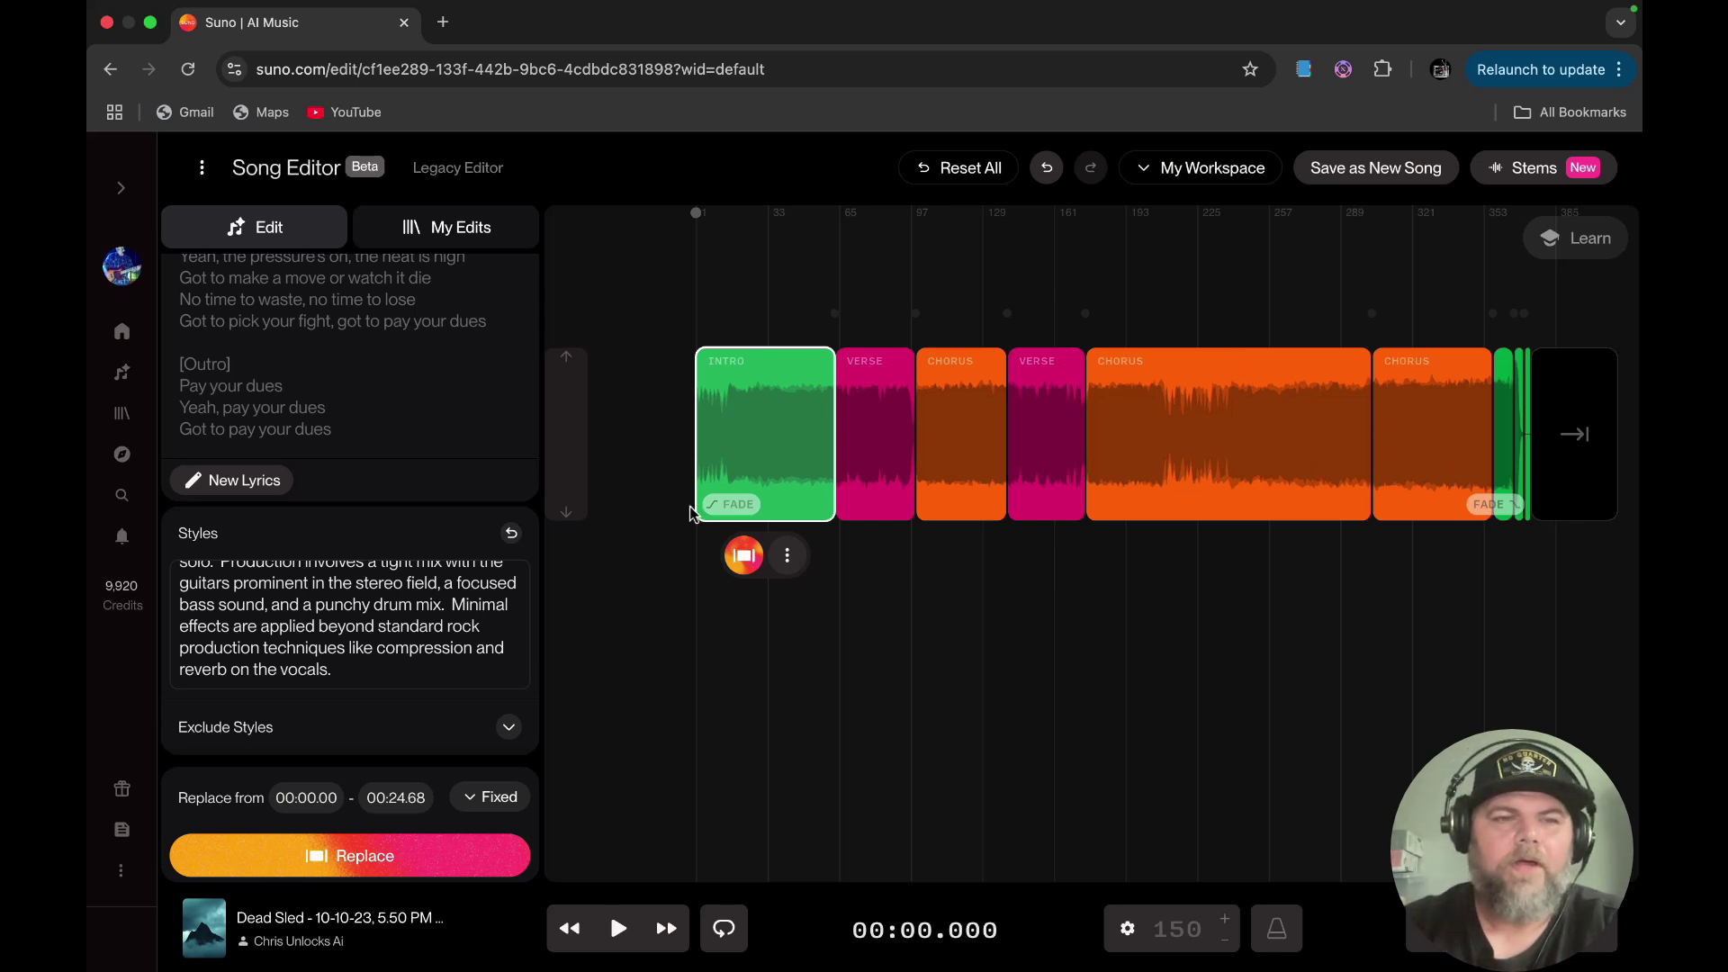
Scroll through the Dead Sled Lyrics and Styles panels to review its hard rock, E Major, 155 BPM description
scroll(484, 425, up, 5)
scroll(484, 425, up, 2)
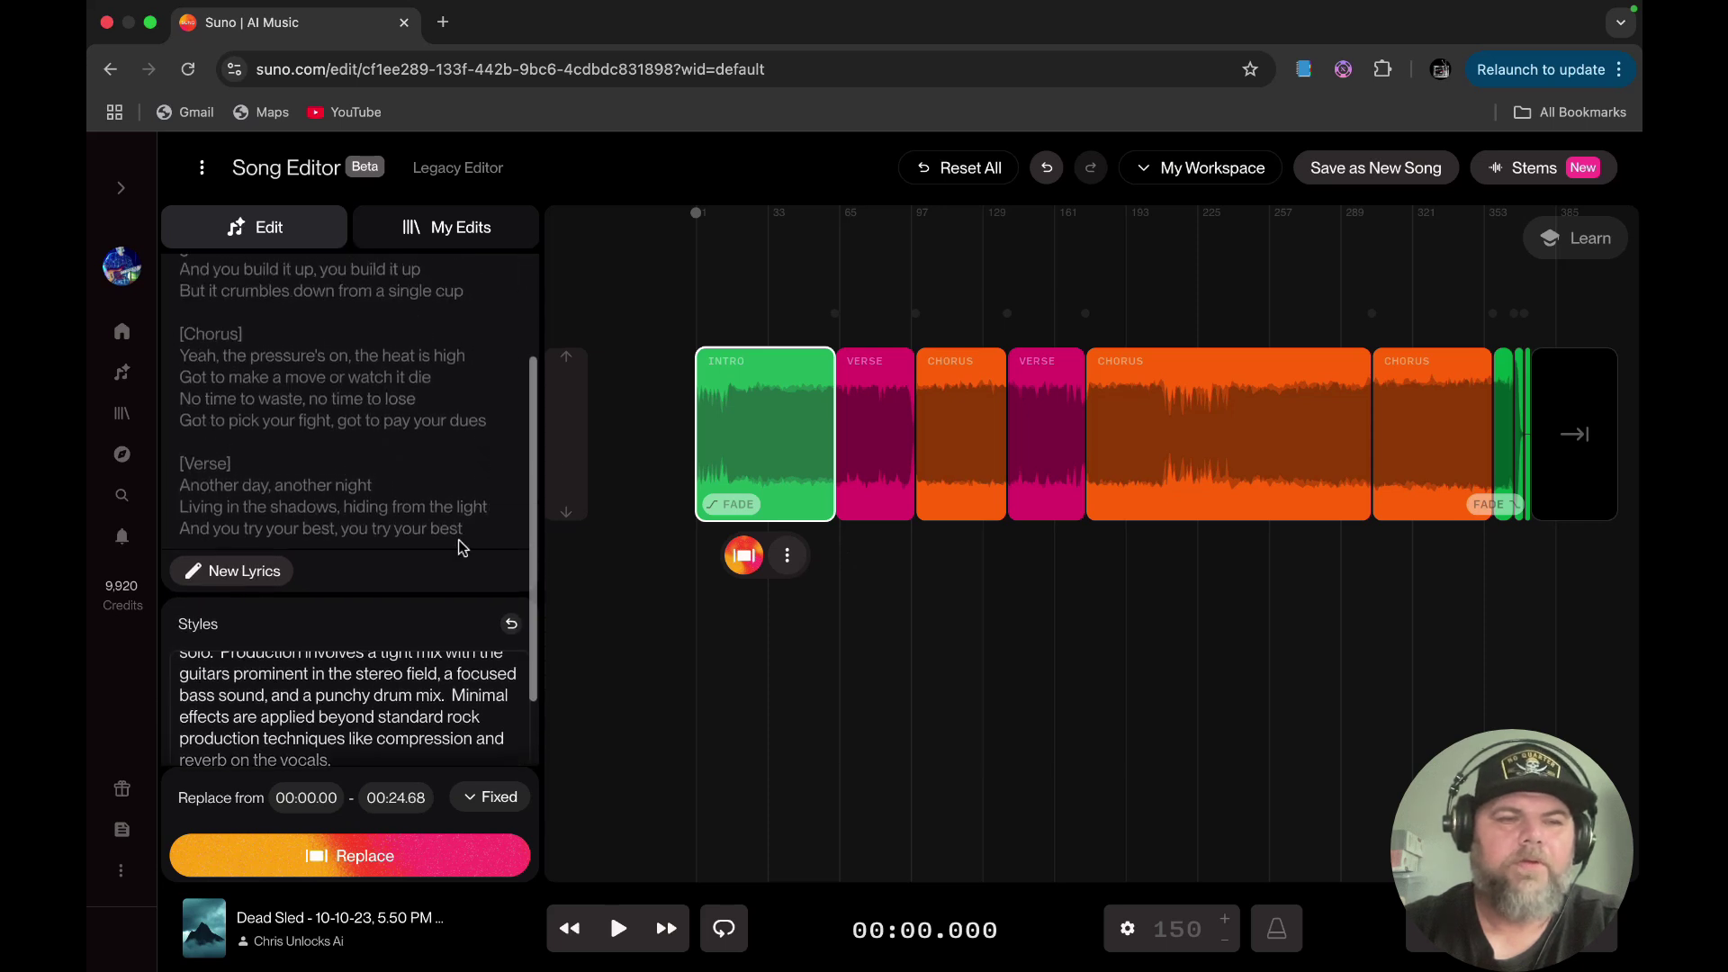
scroll(468, 540, down, 2)
scroll(272, 630, up, 3)
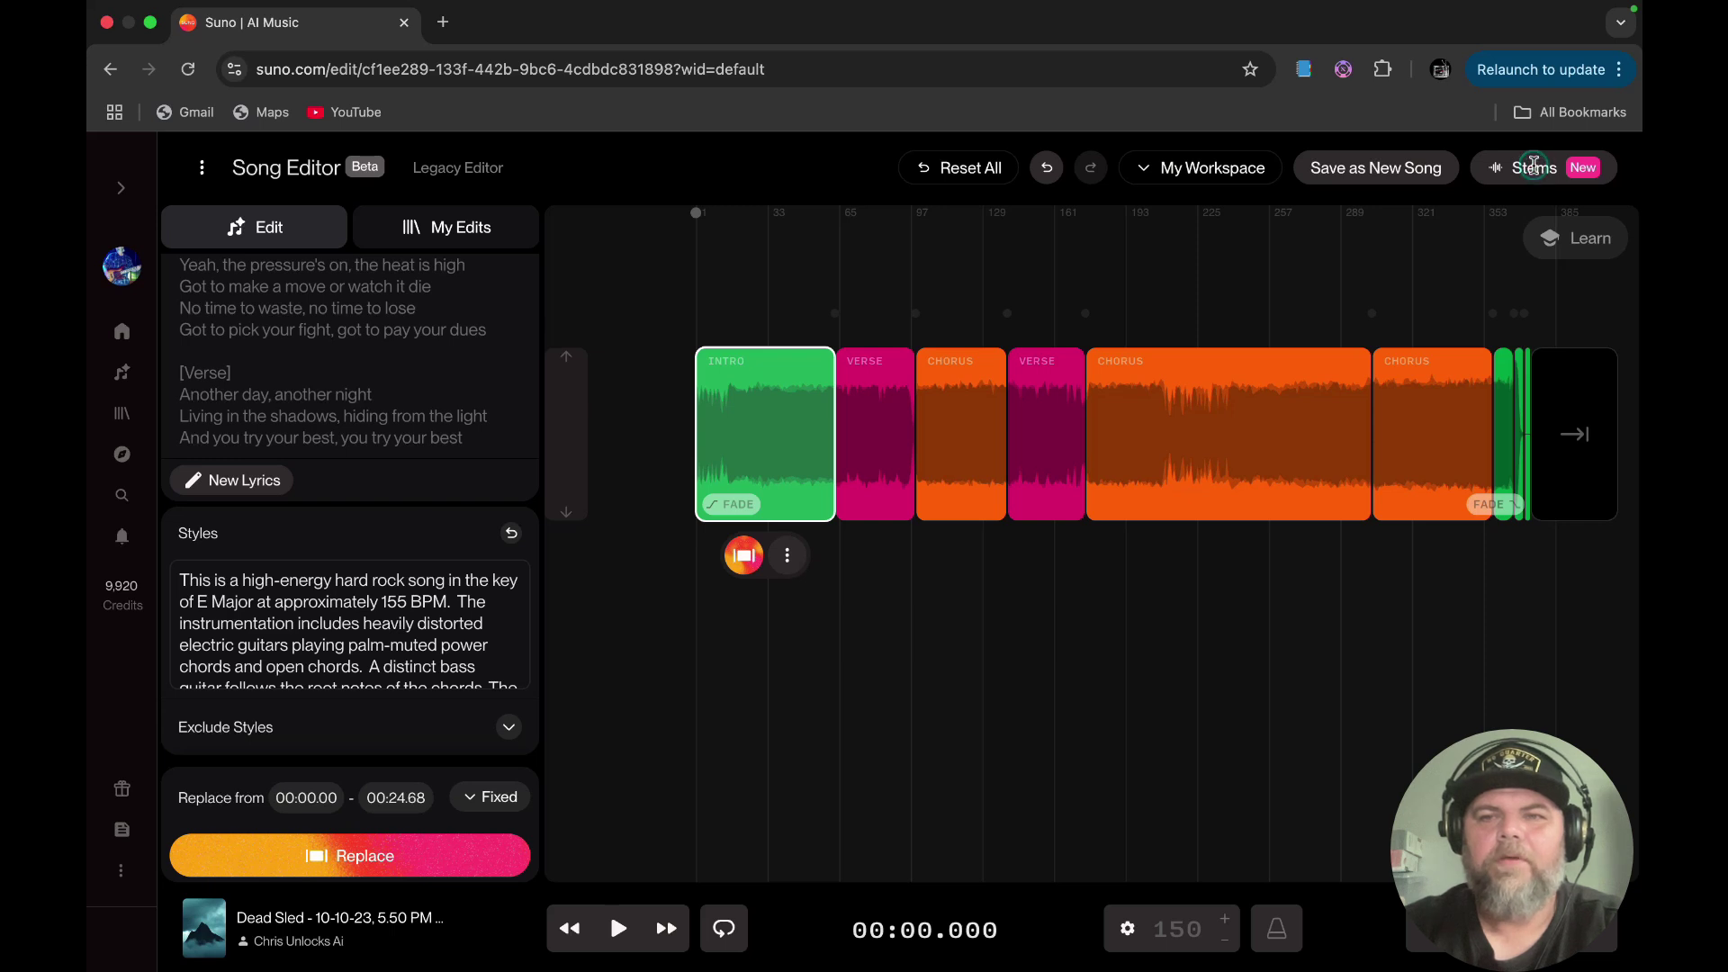
click(1521, 170)
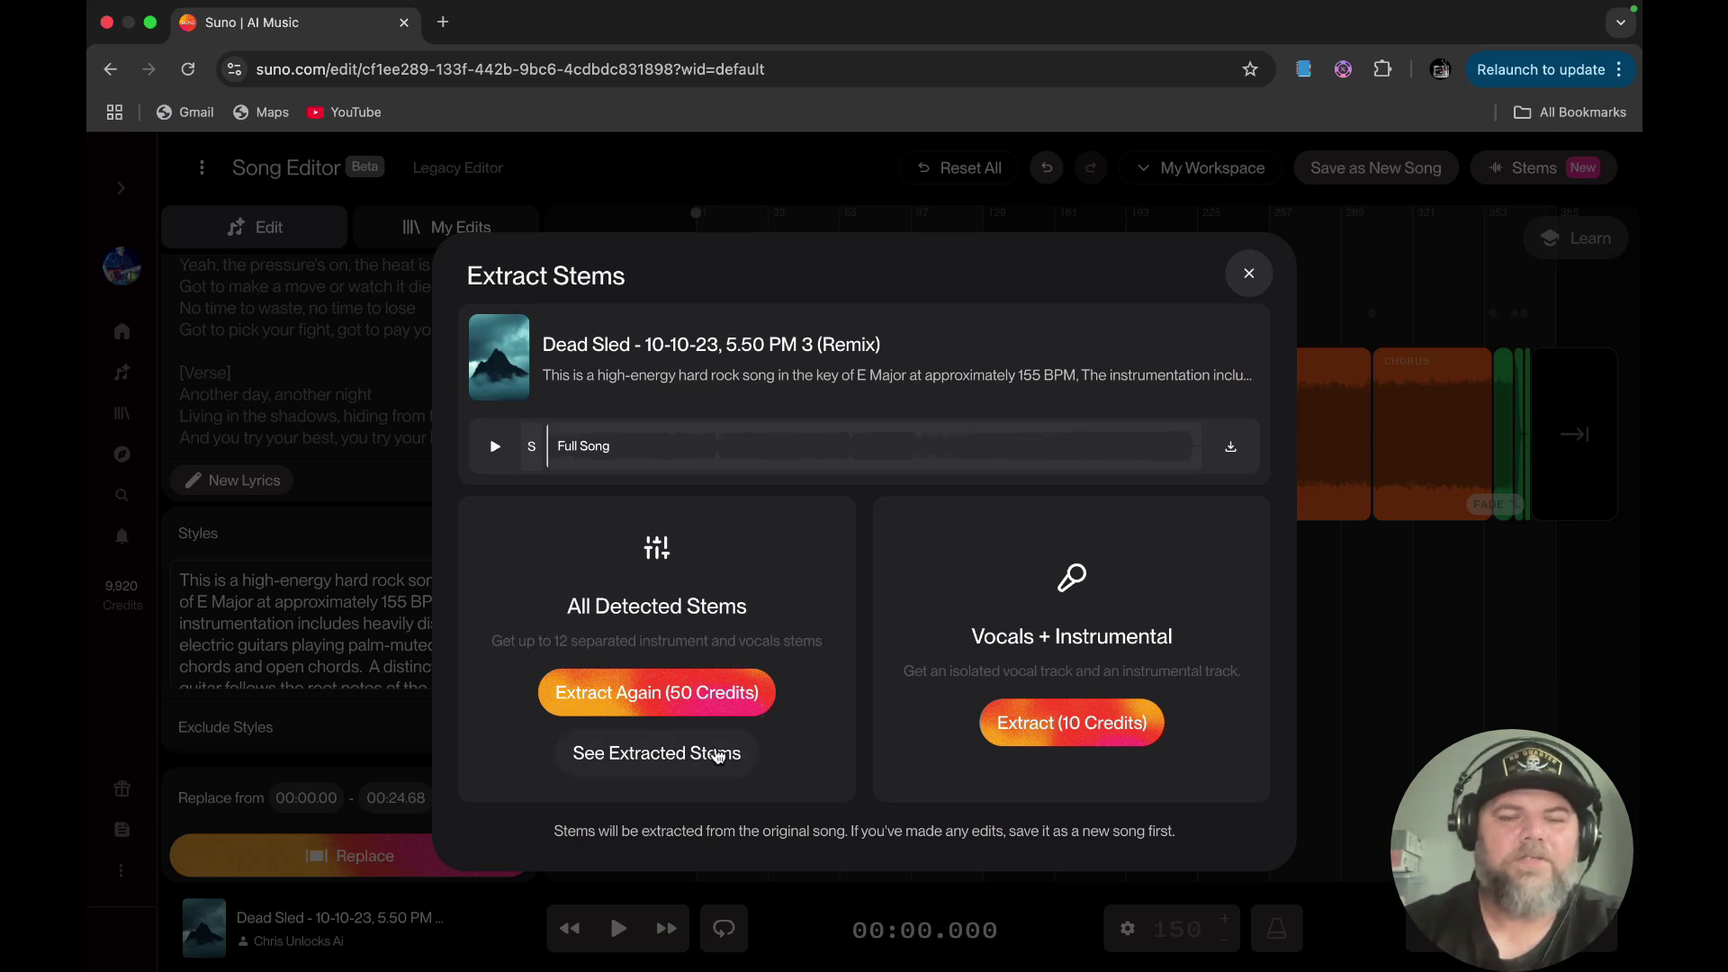
click(717, 756)
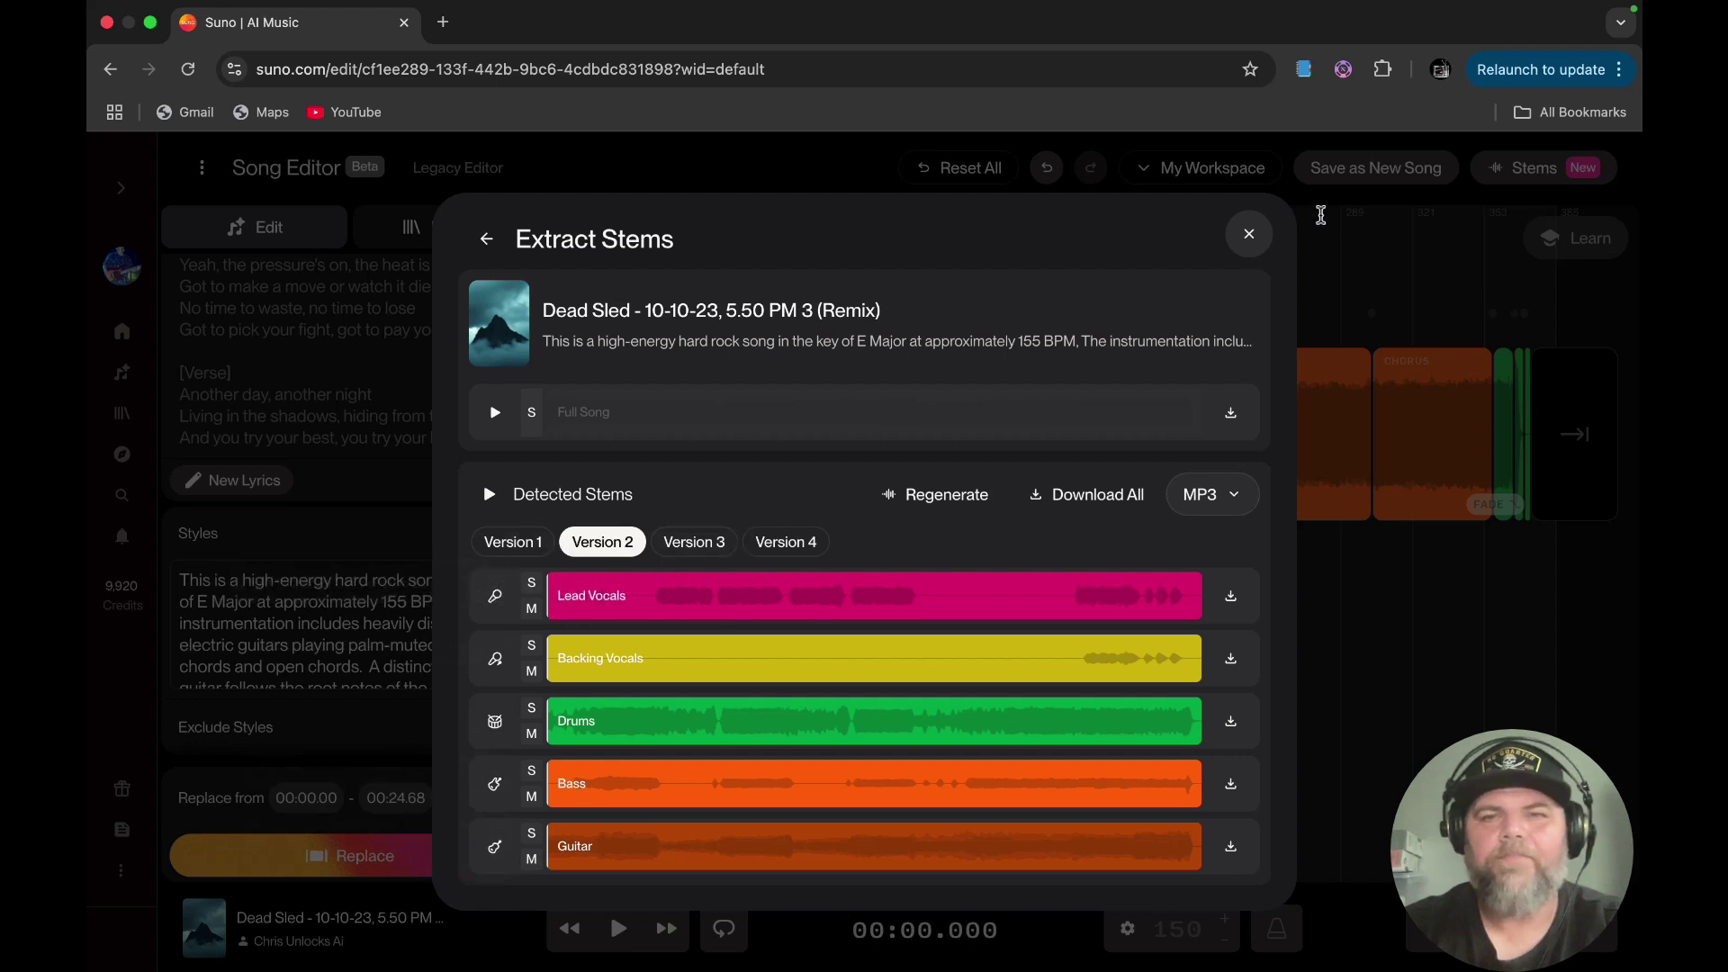
click(1252, 234)
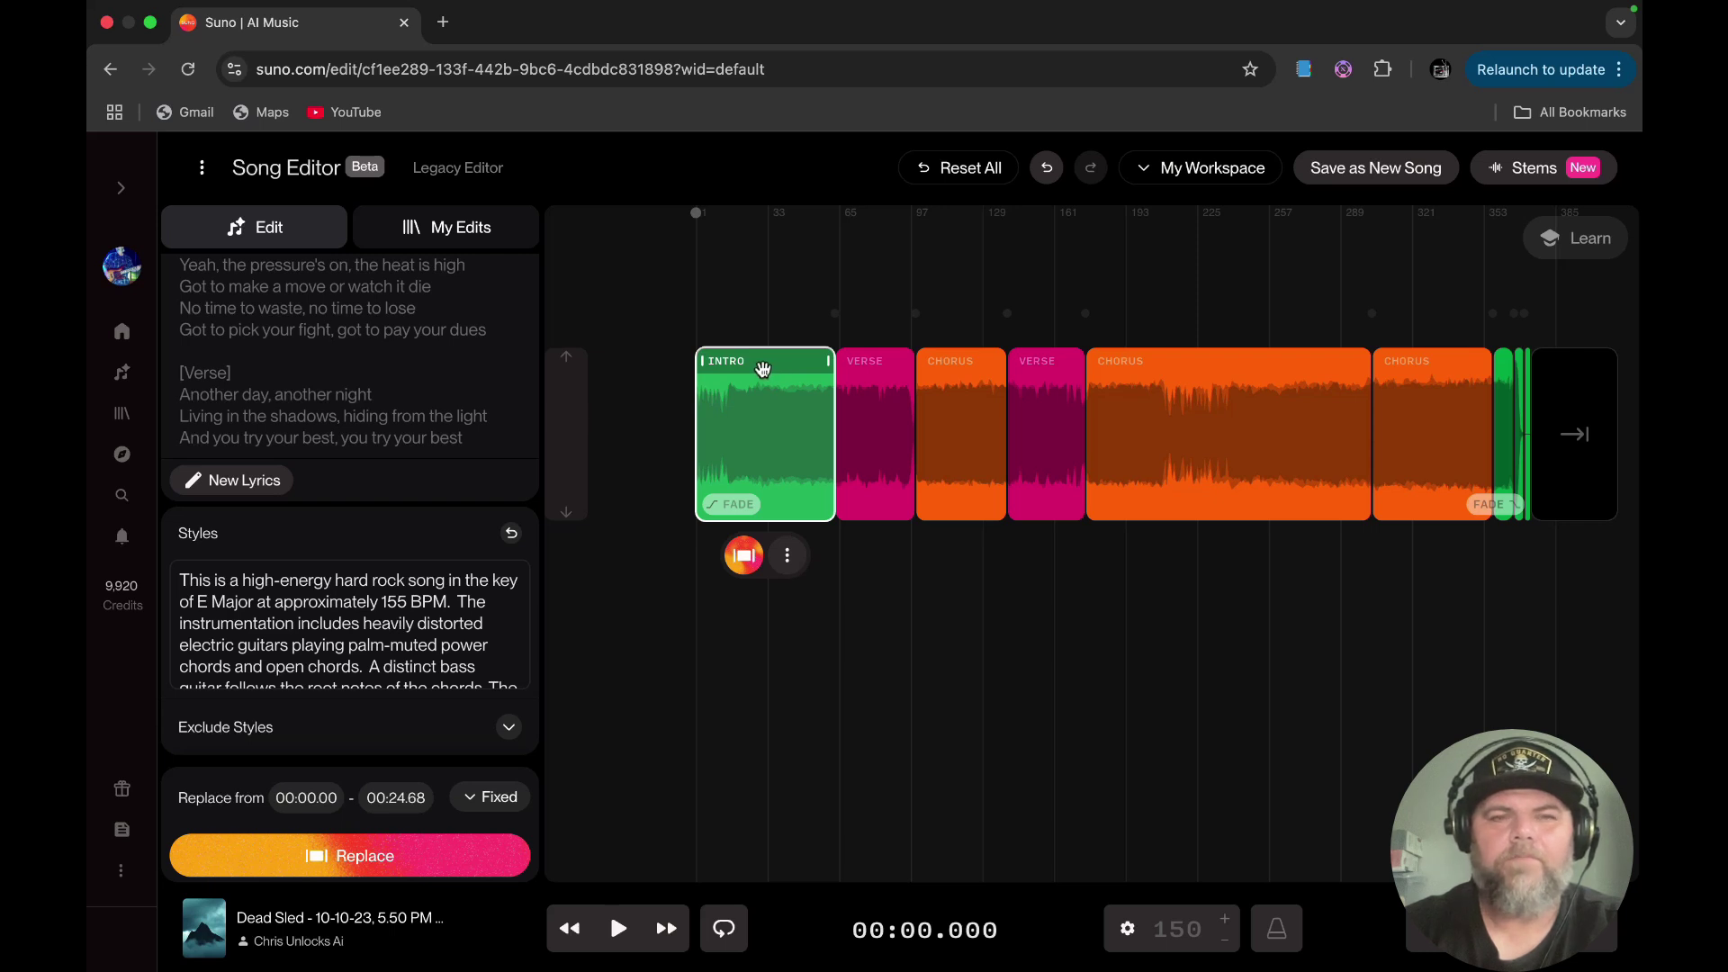
drag(762, 369, 848, 362)
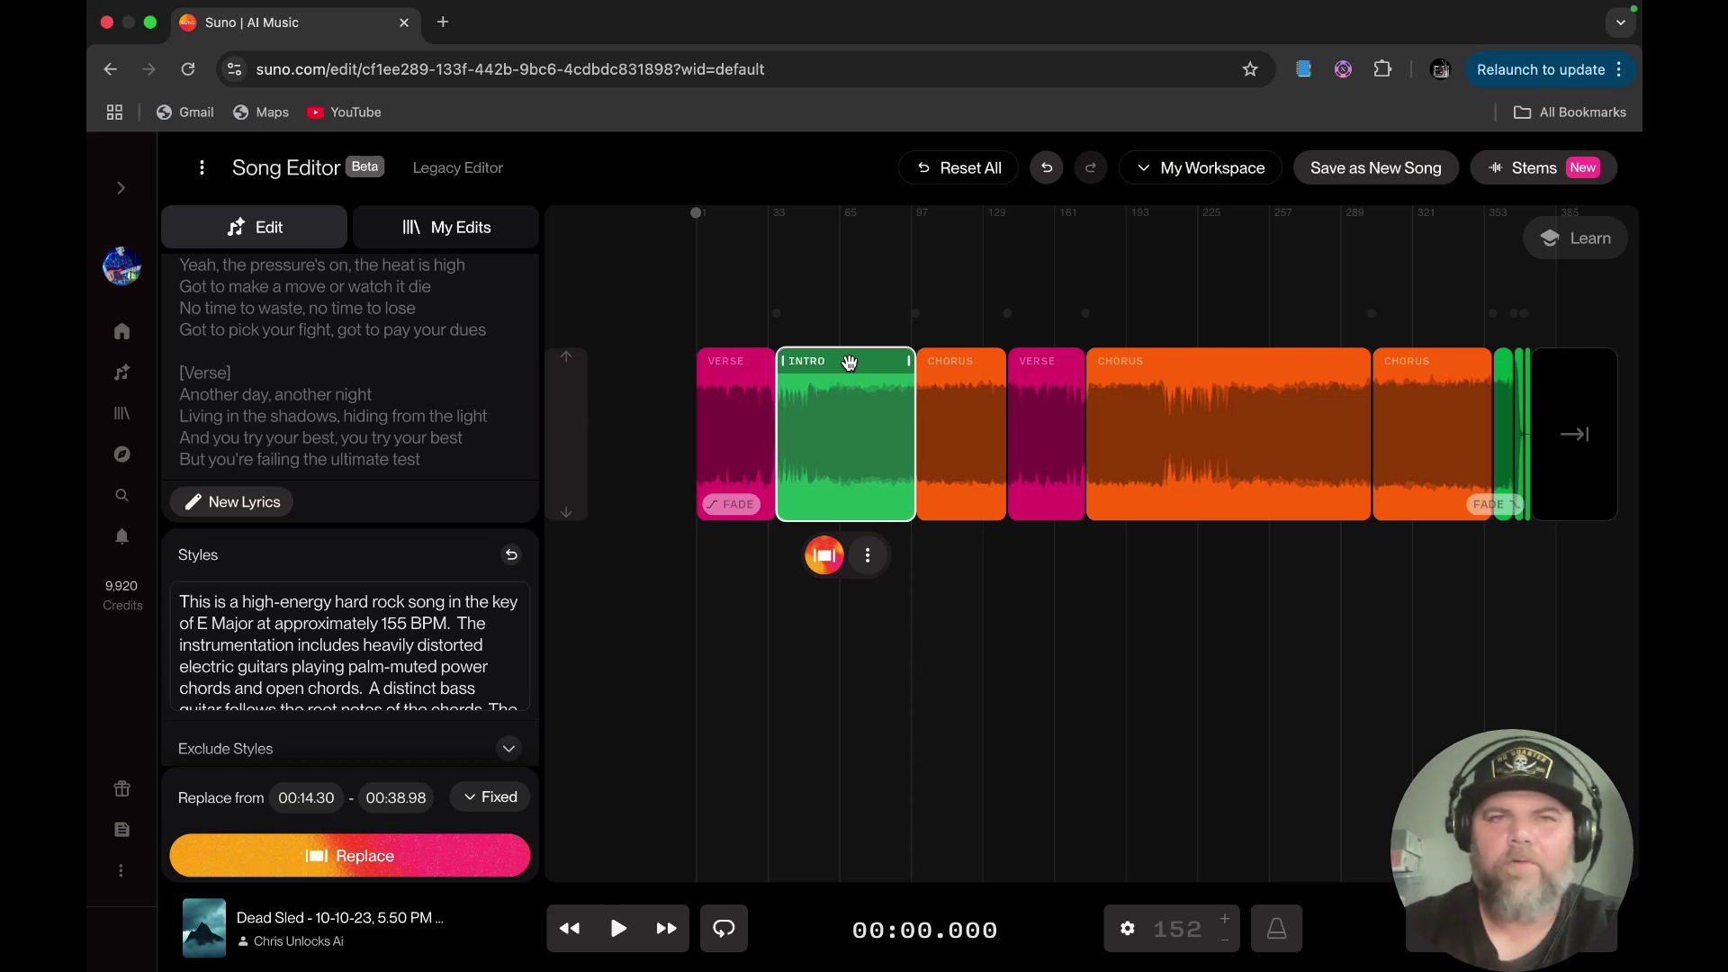
drag(848, 362, 720, 363)
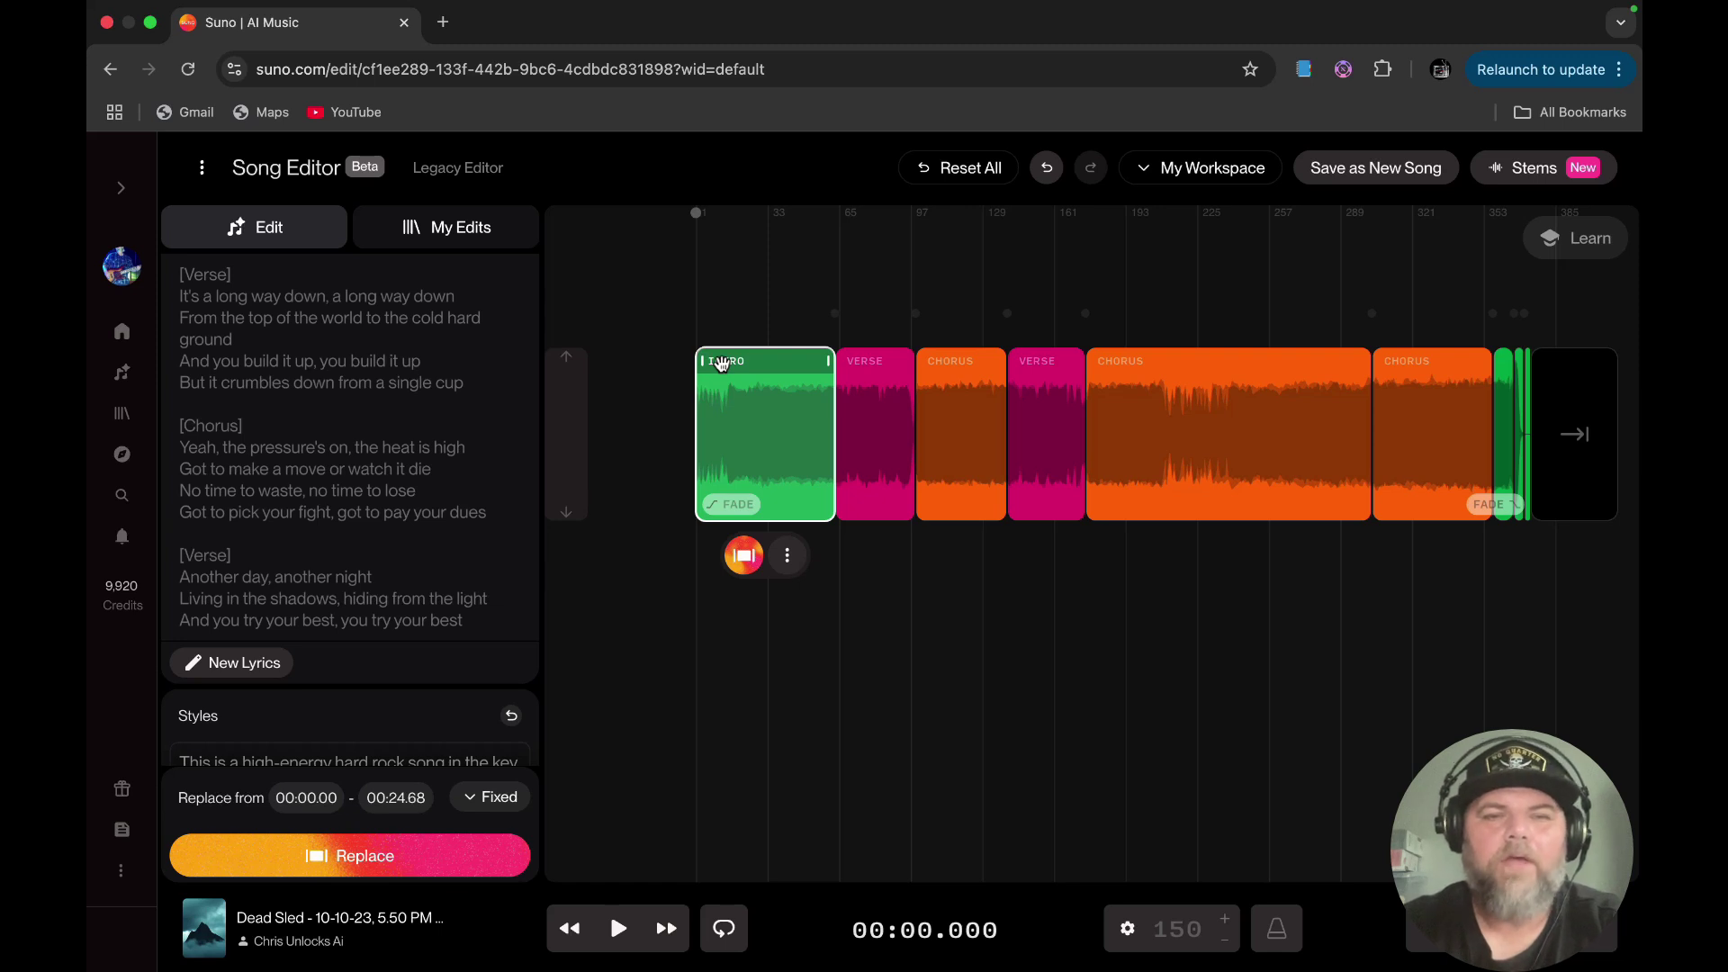
Select the whole final chorus lyric block so the replace range becomes 02:00.40–02:09.73
mouse_move(492, 370)
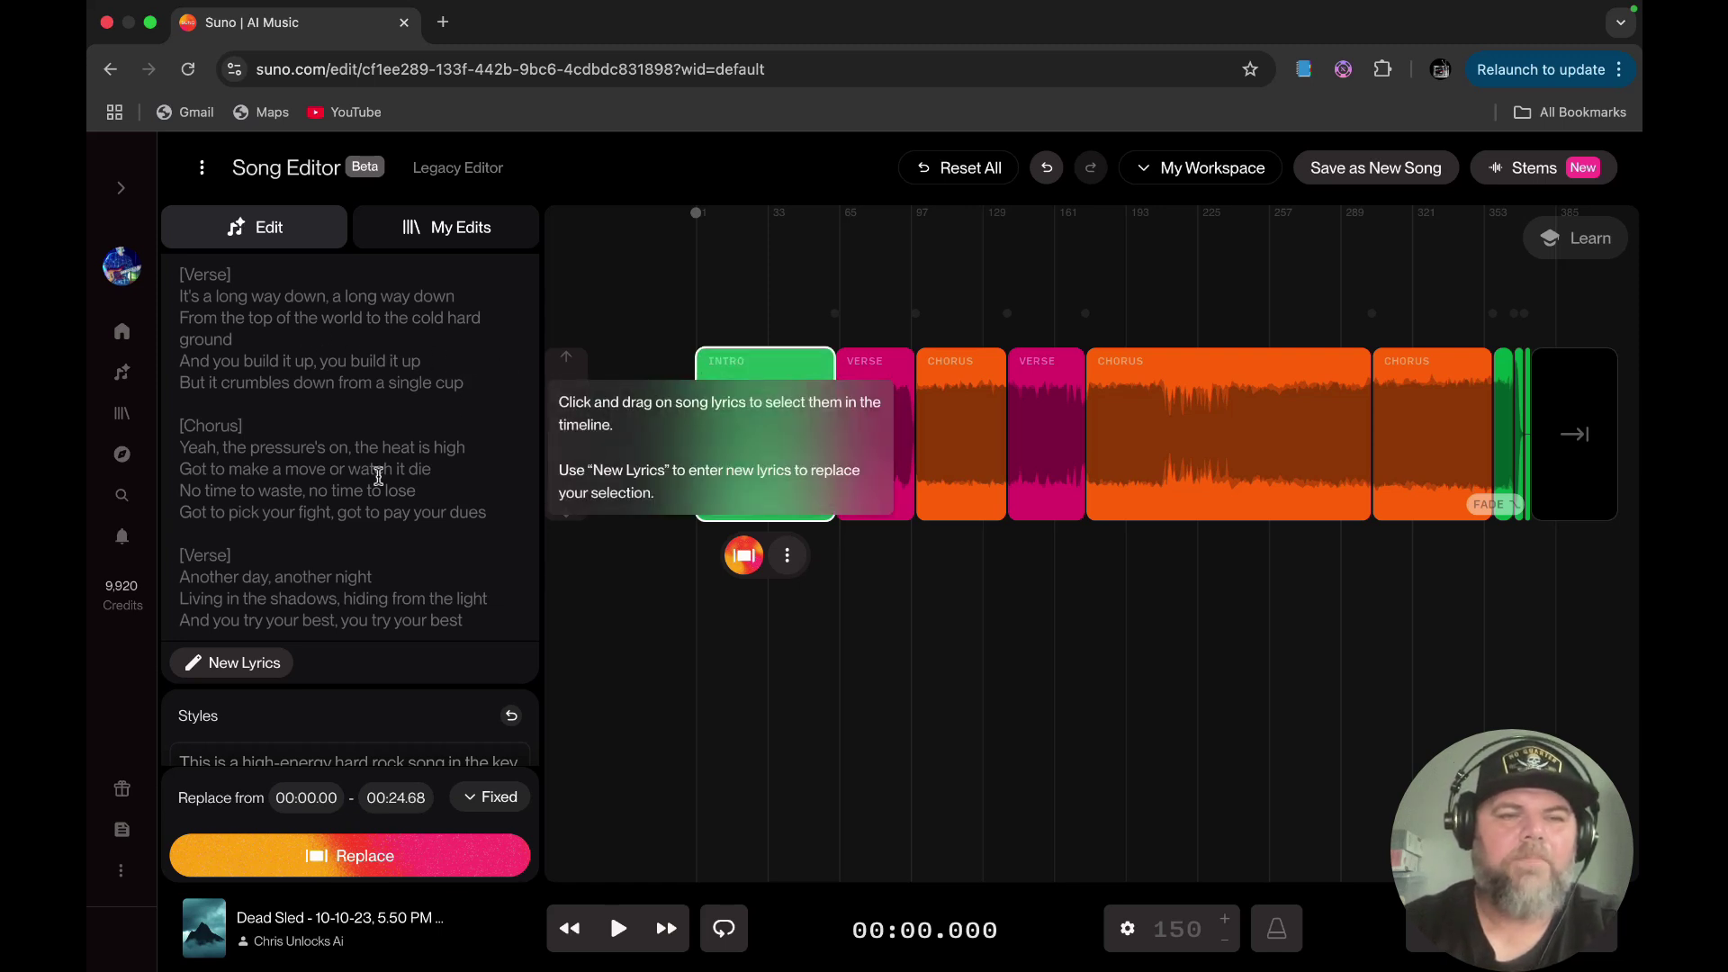
scroll(379, 475, down, 2)
scroll(378, 476, down, 4)
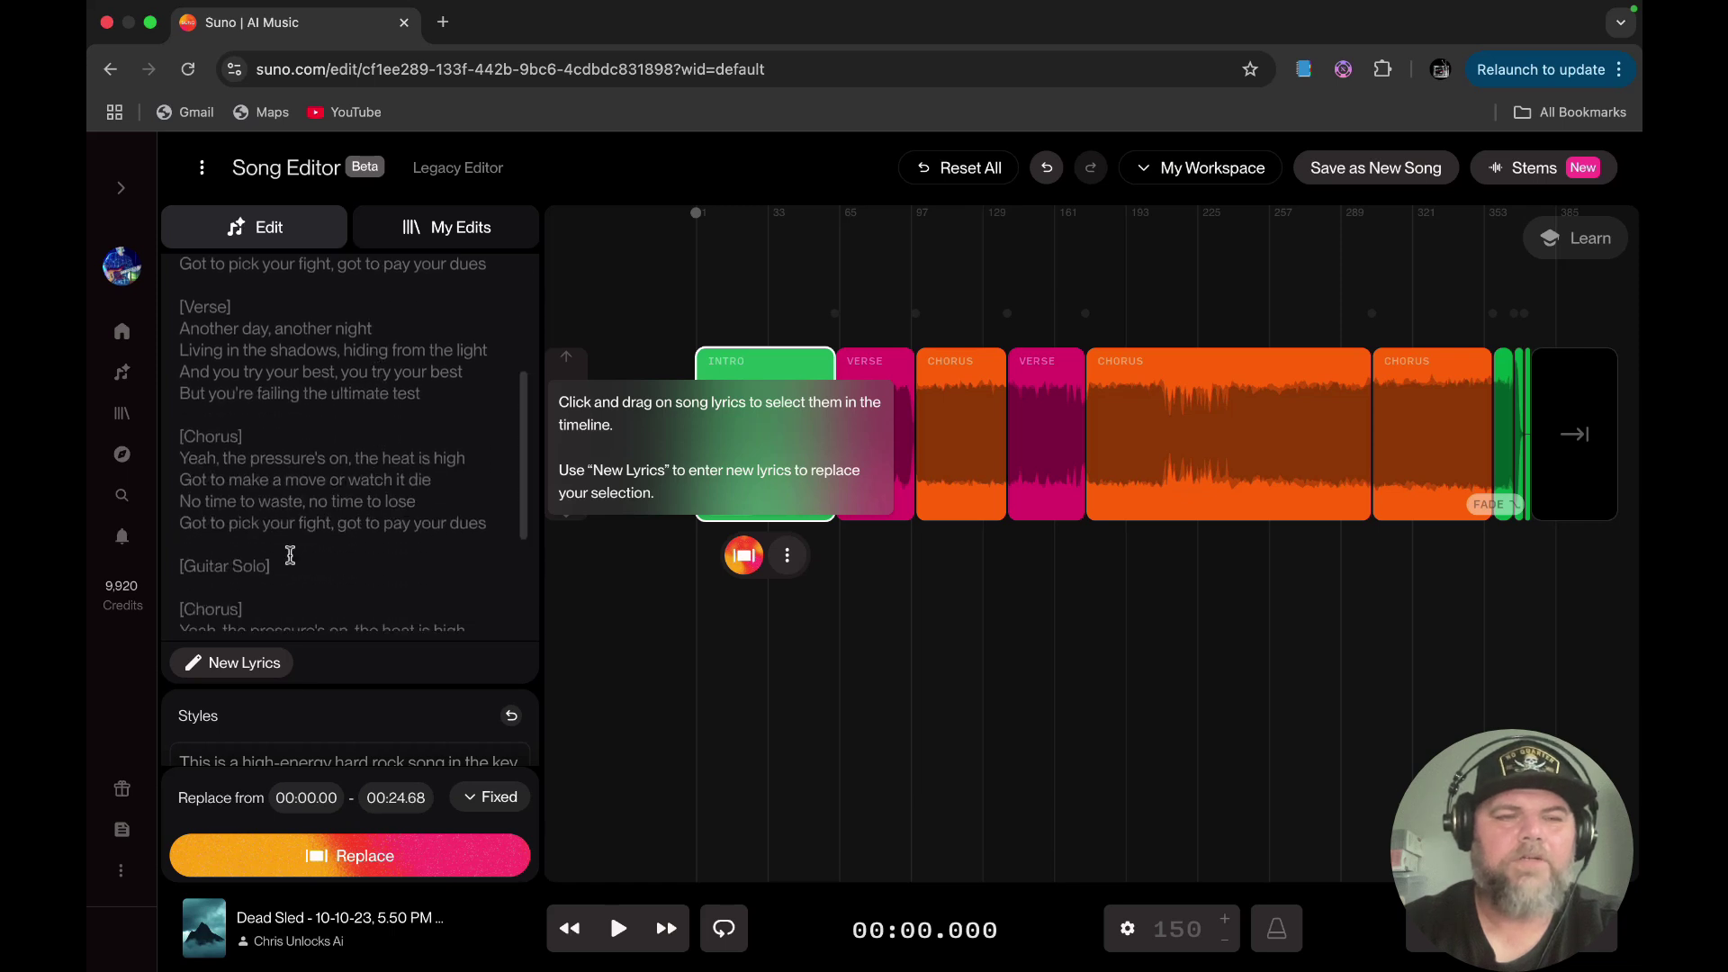
scroll(288, 560, down, 2)
mouse_move(427, 561)
mouse_down()
mouse_move(171, 564)
mouse_move(211, 534)
mouse_move(196, 533)
mouse_move(437, 531)
mouse_up()
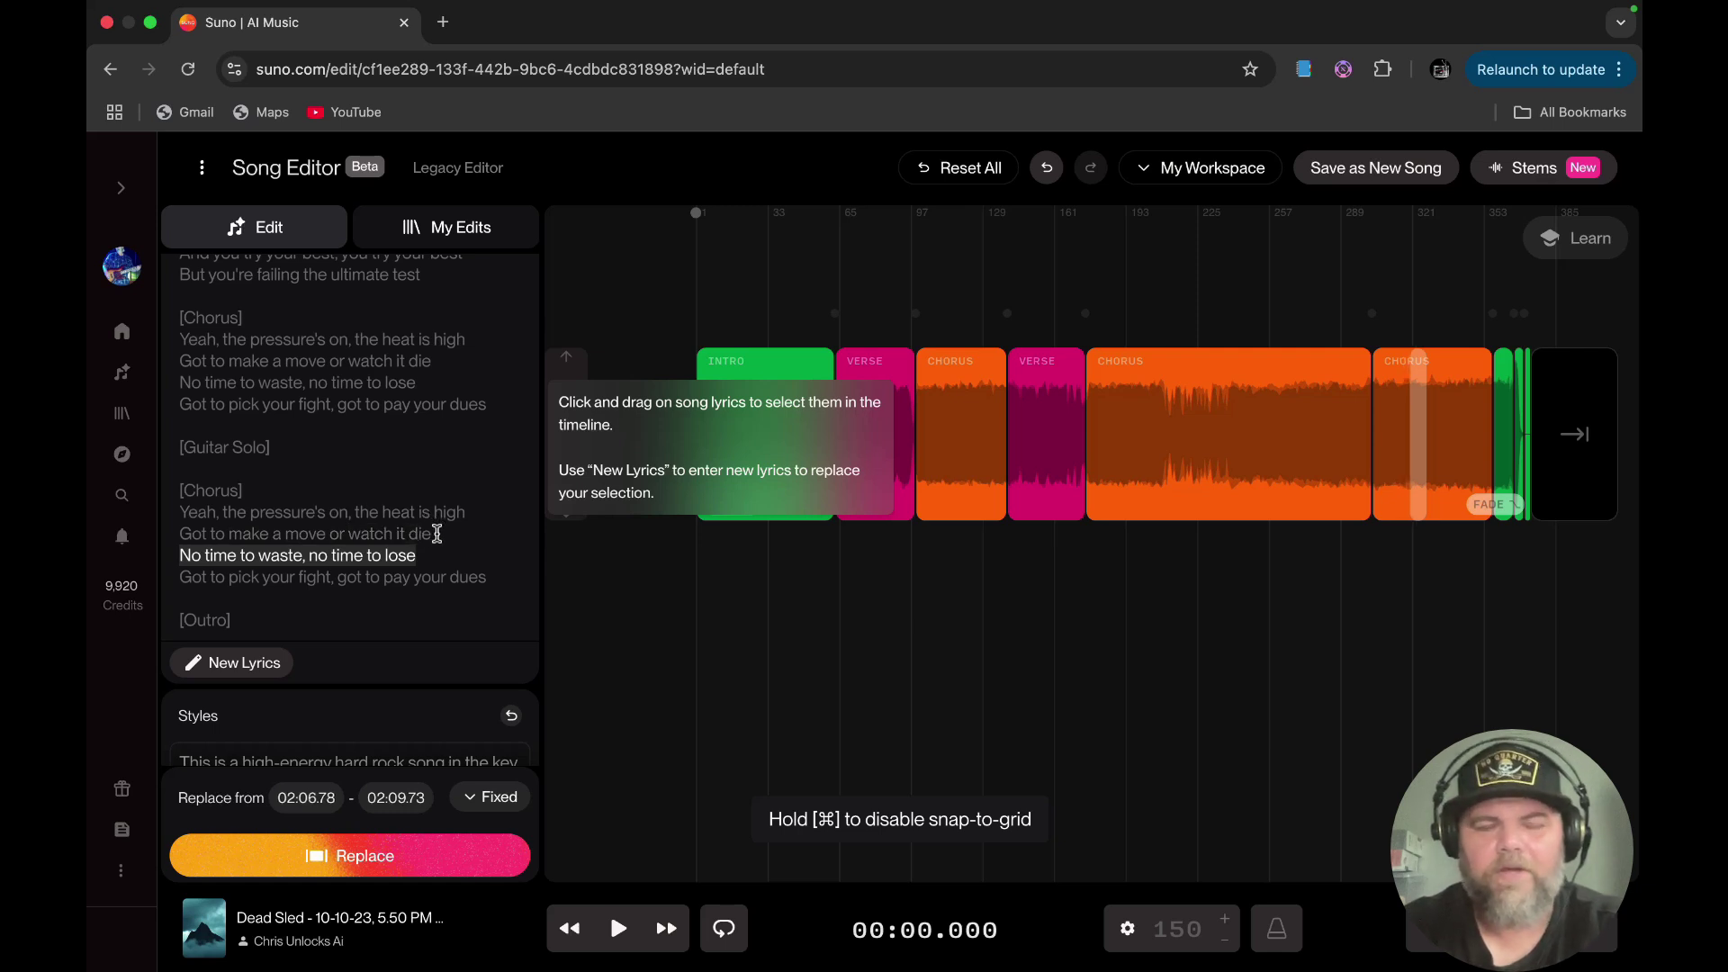
drag(437, 534, 490, 579)
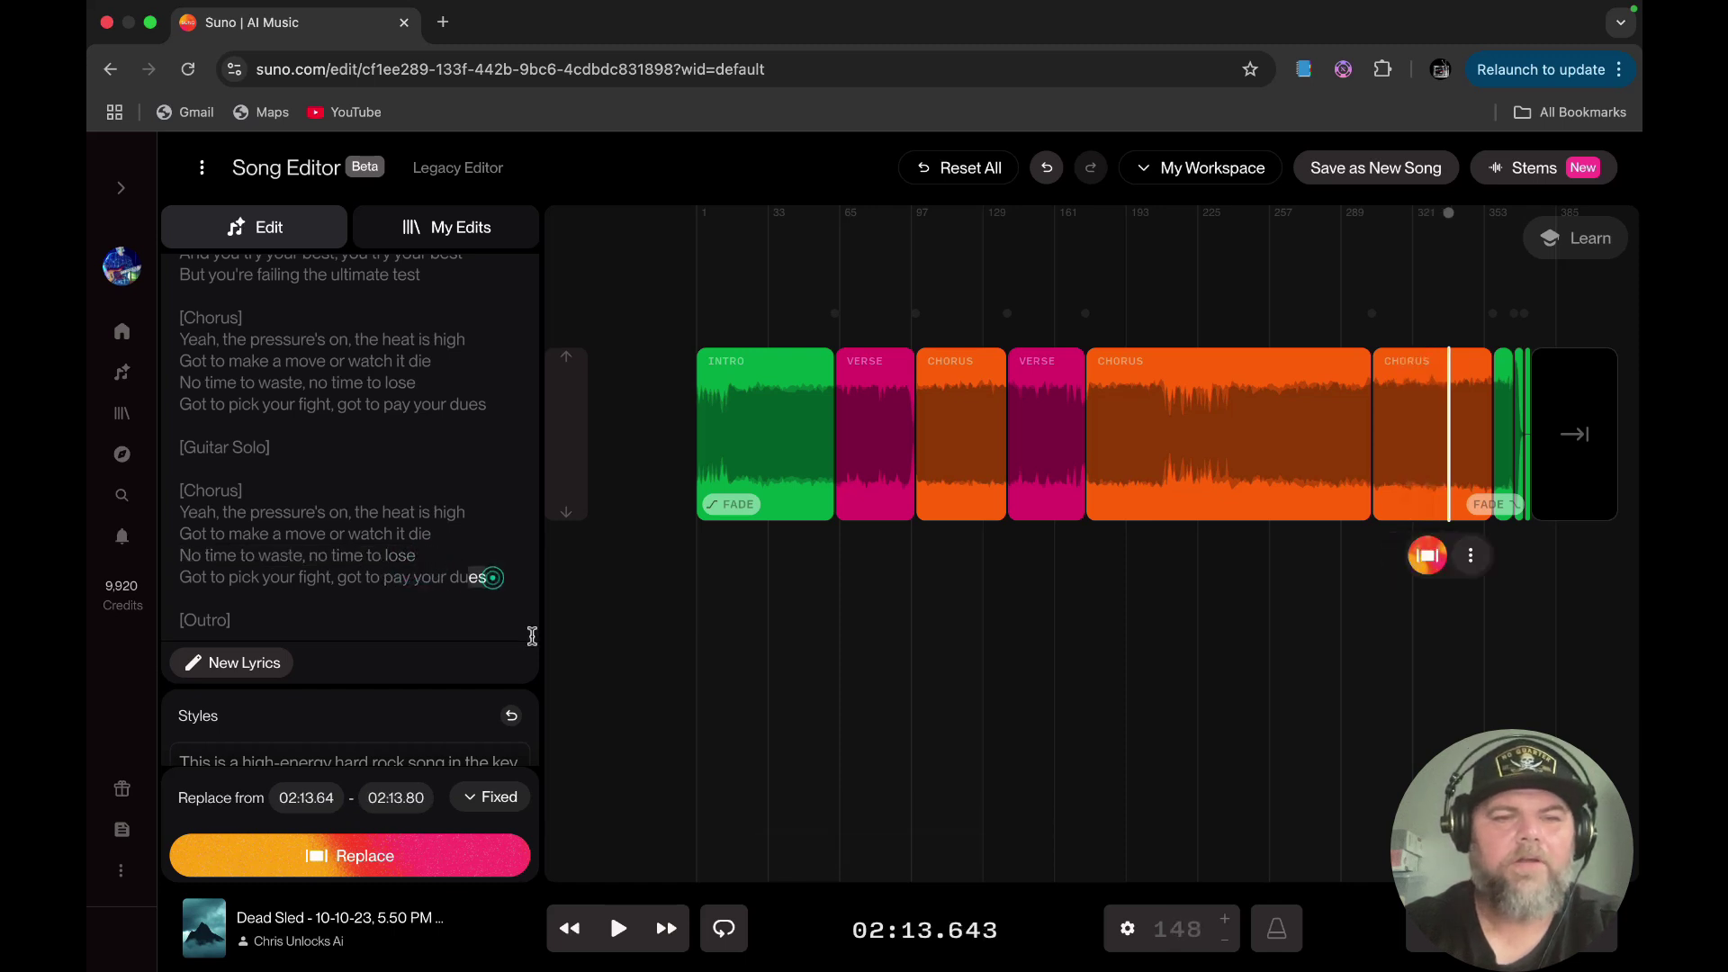
key(super+z)
triple_click(482, 539)
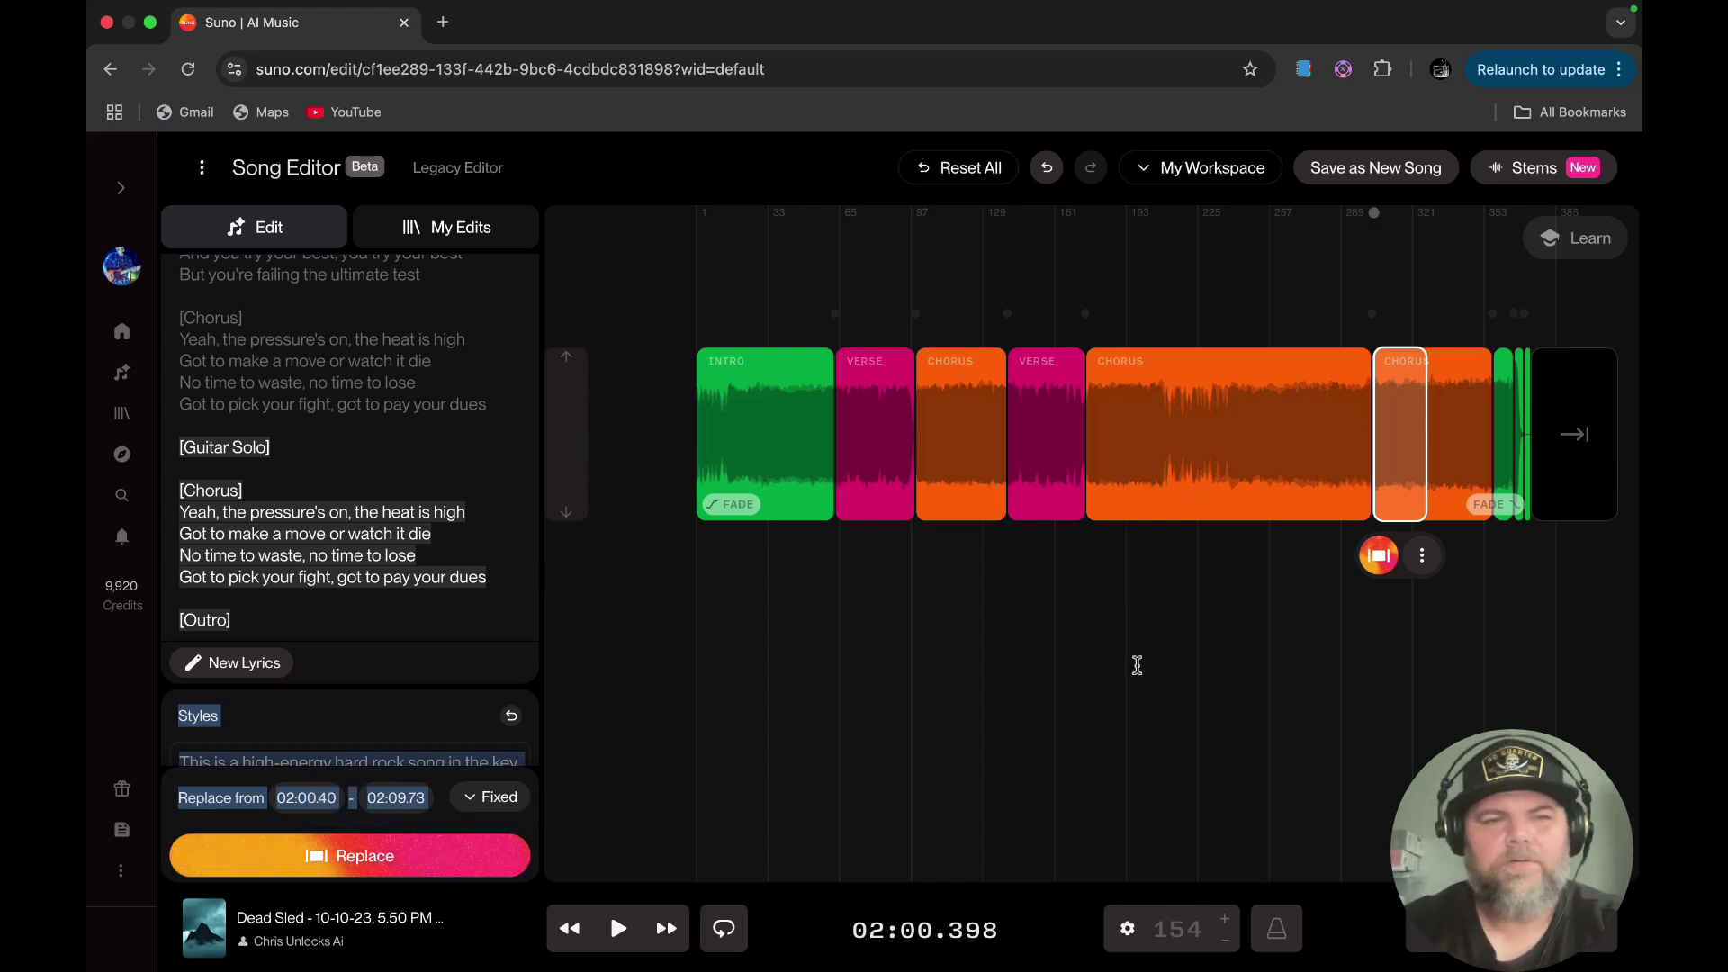
Clear the chorus selection and select the INTRO clip as the 00:00.00–00:24.68 replace range
click(478, 462)
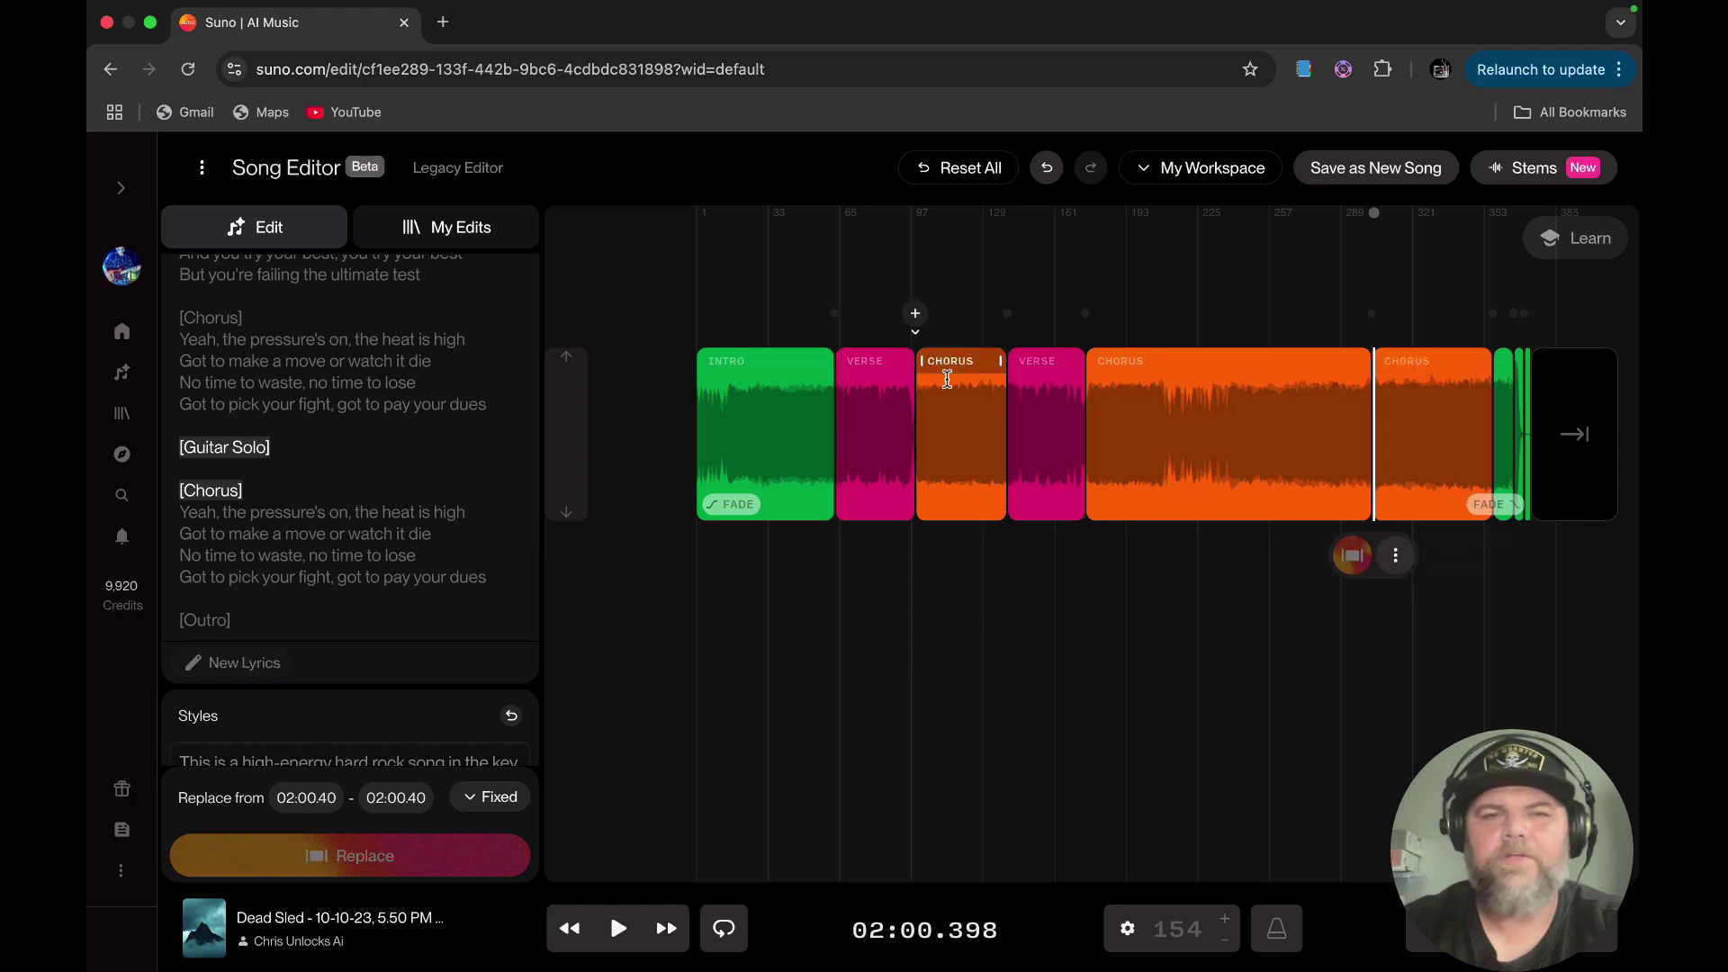
click(765, 362)
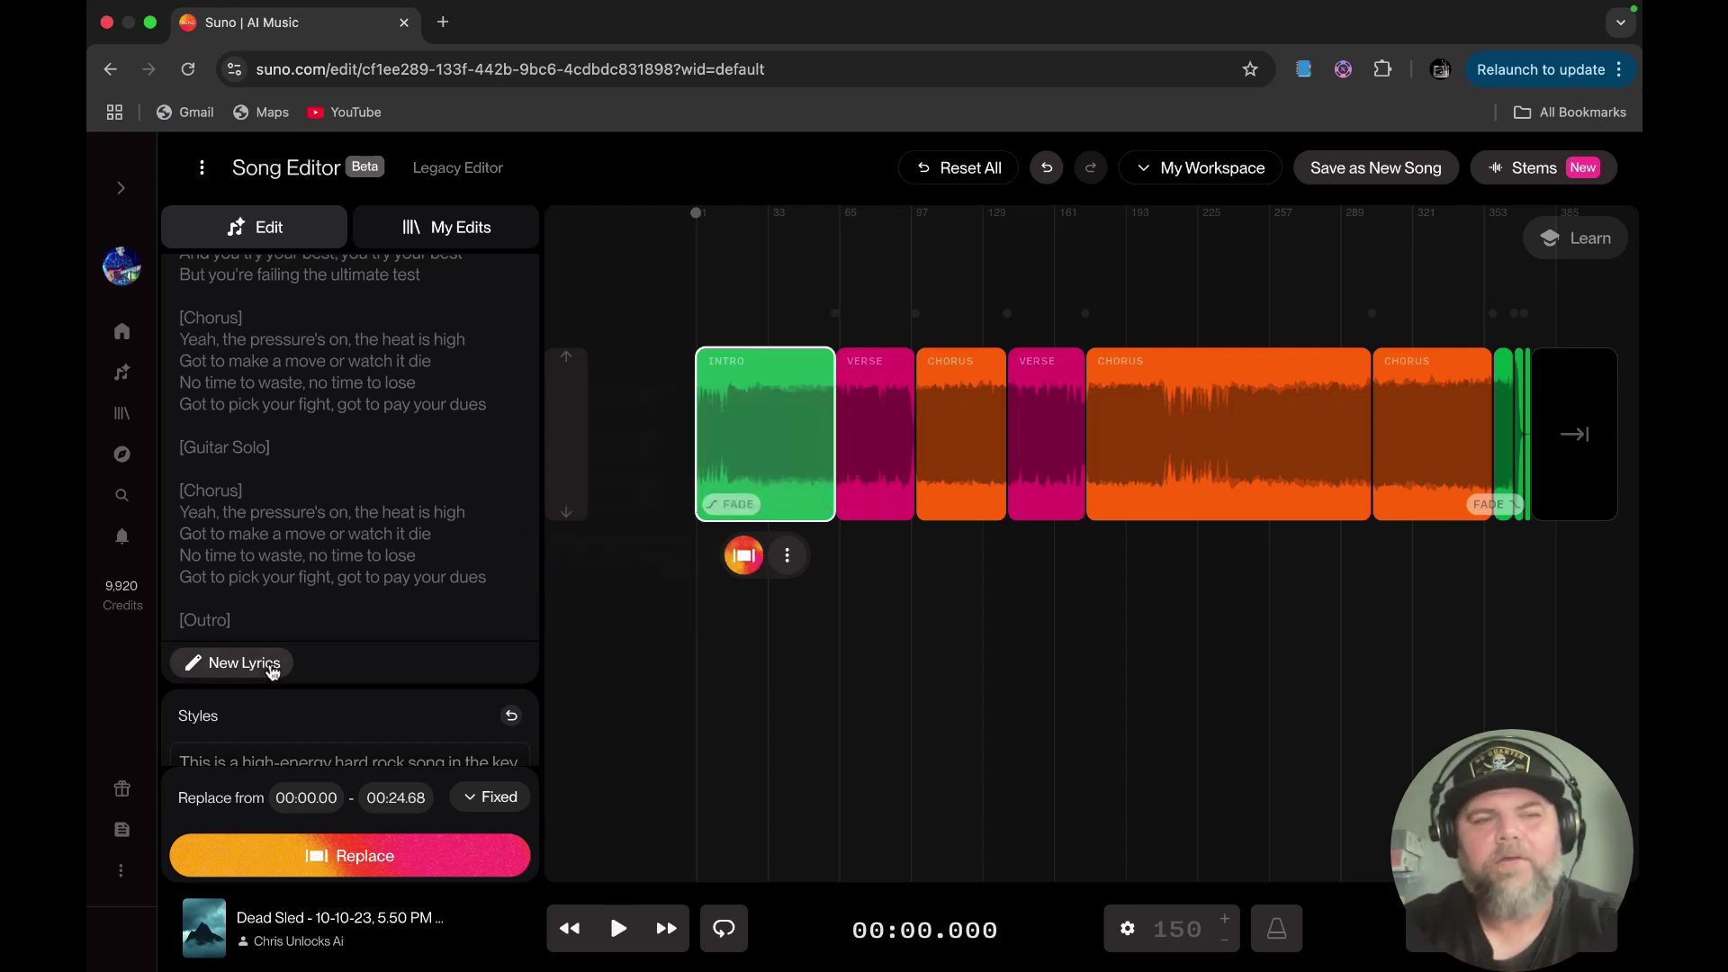
scroll(270, 664, down, 3)
scroll(270, 664, down, 1)
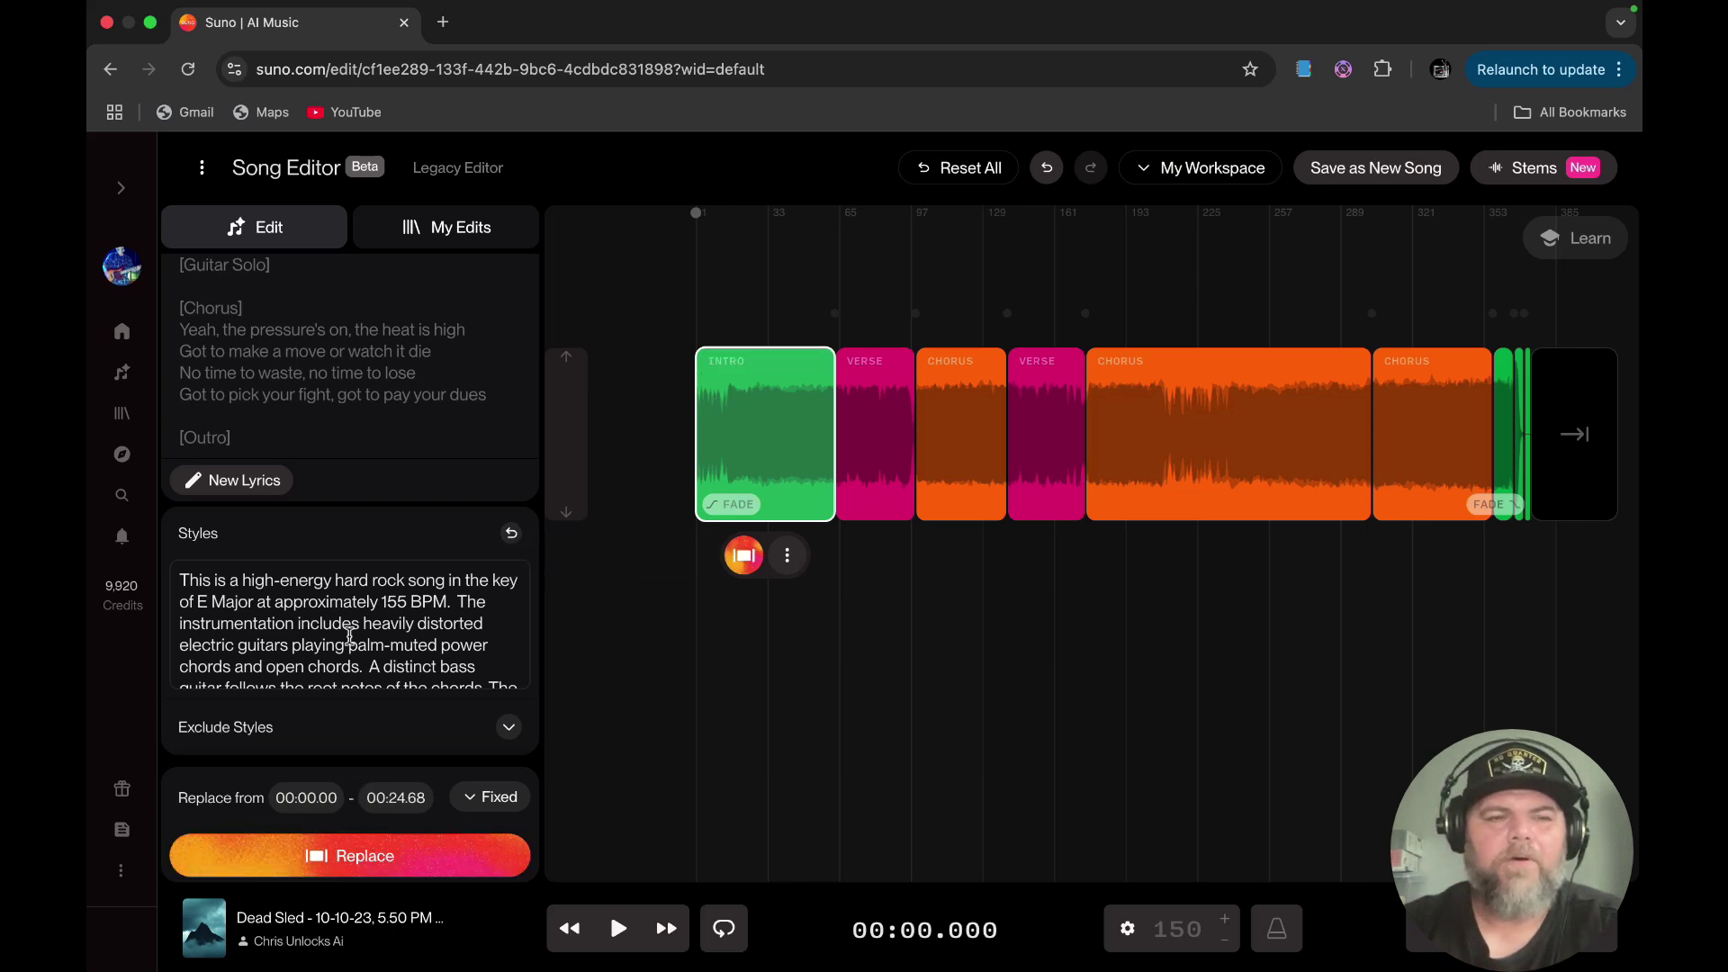
Request an Intro replacement, check the Intro clip's options, and move the playhead to 01:10.041
click(396, 856)
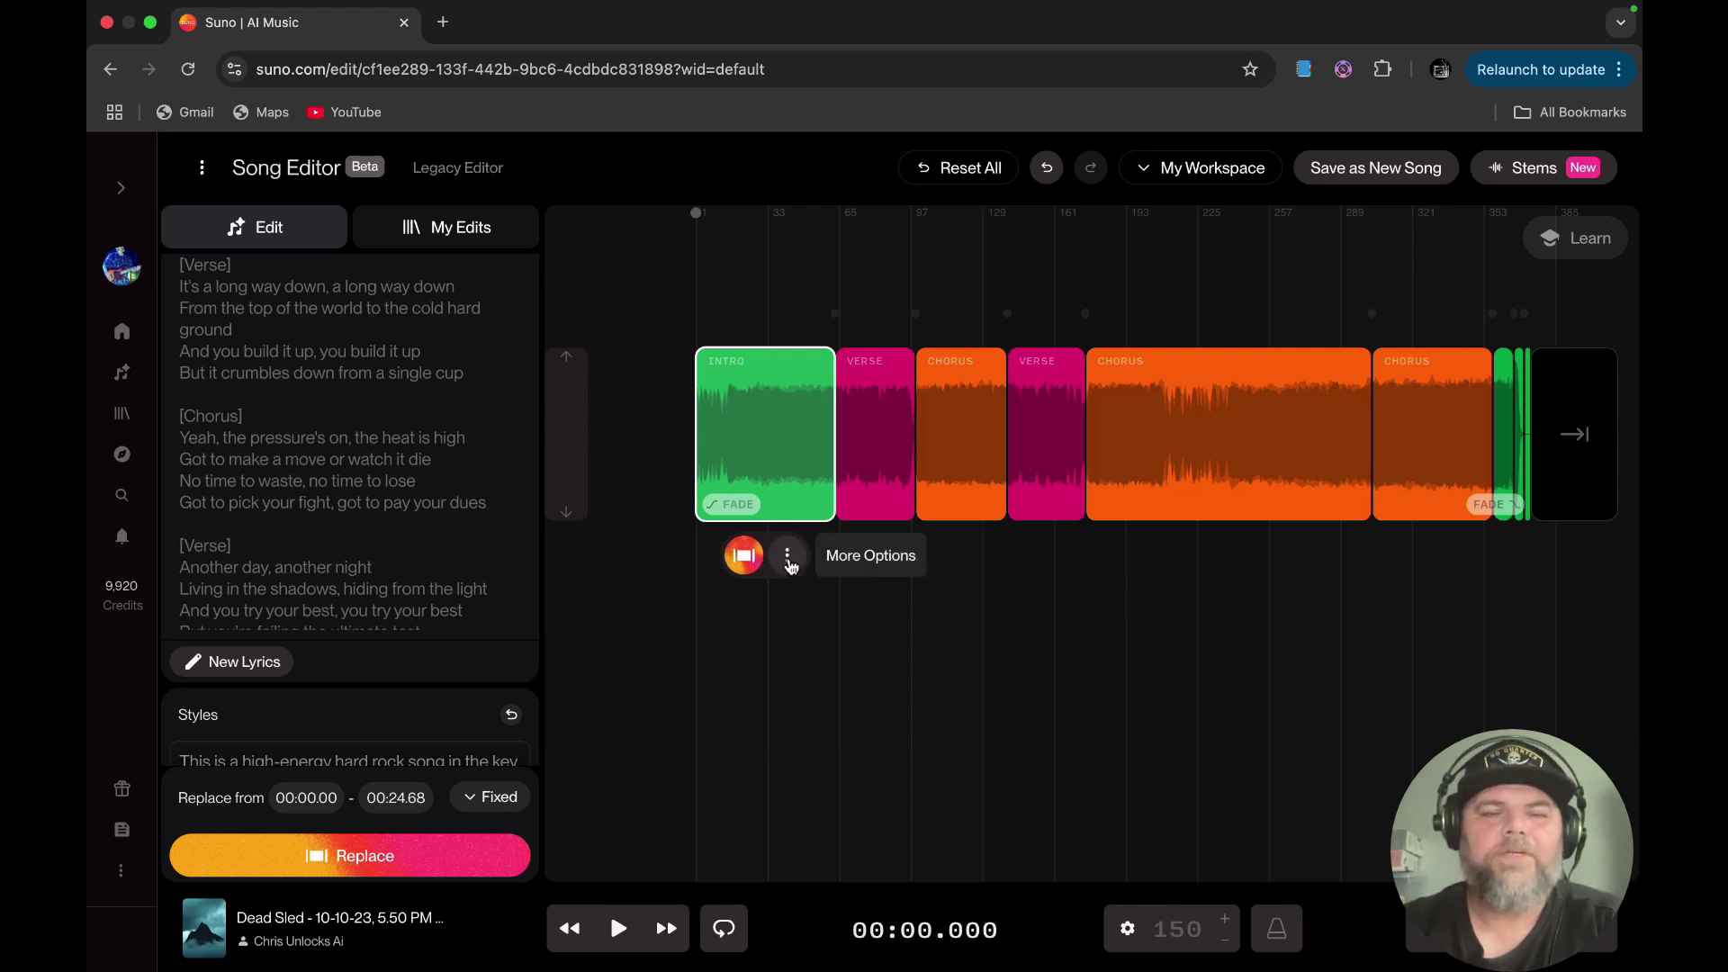
click(788, 558)
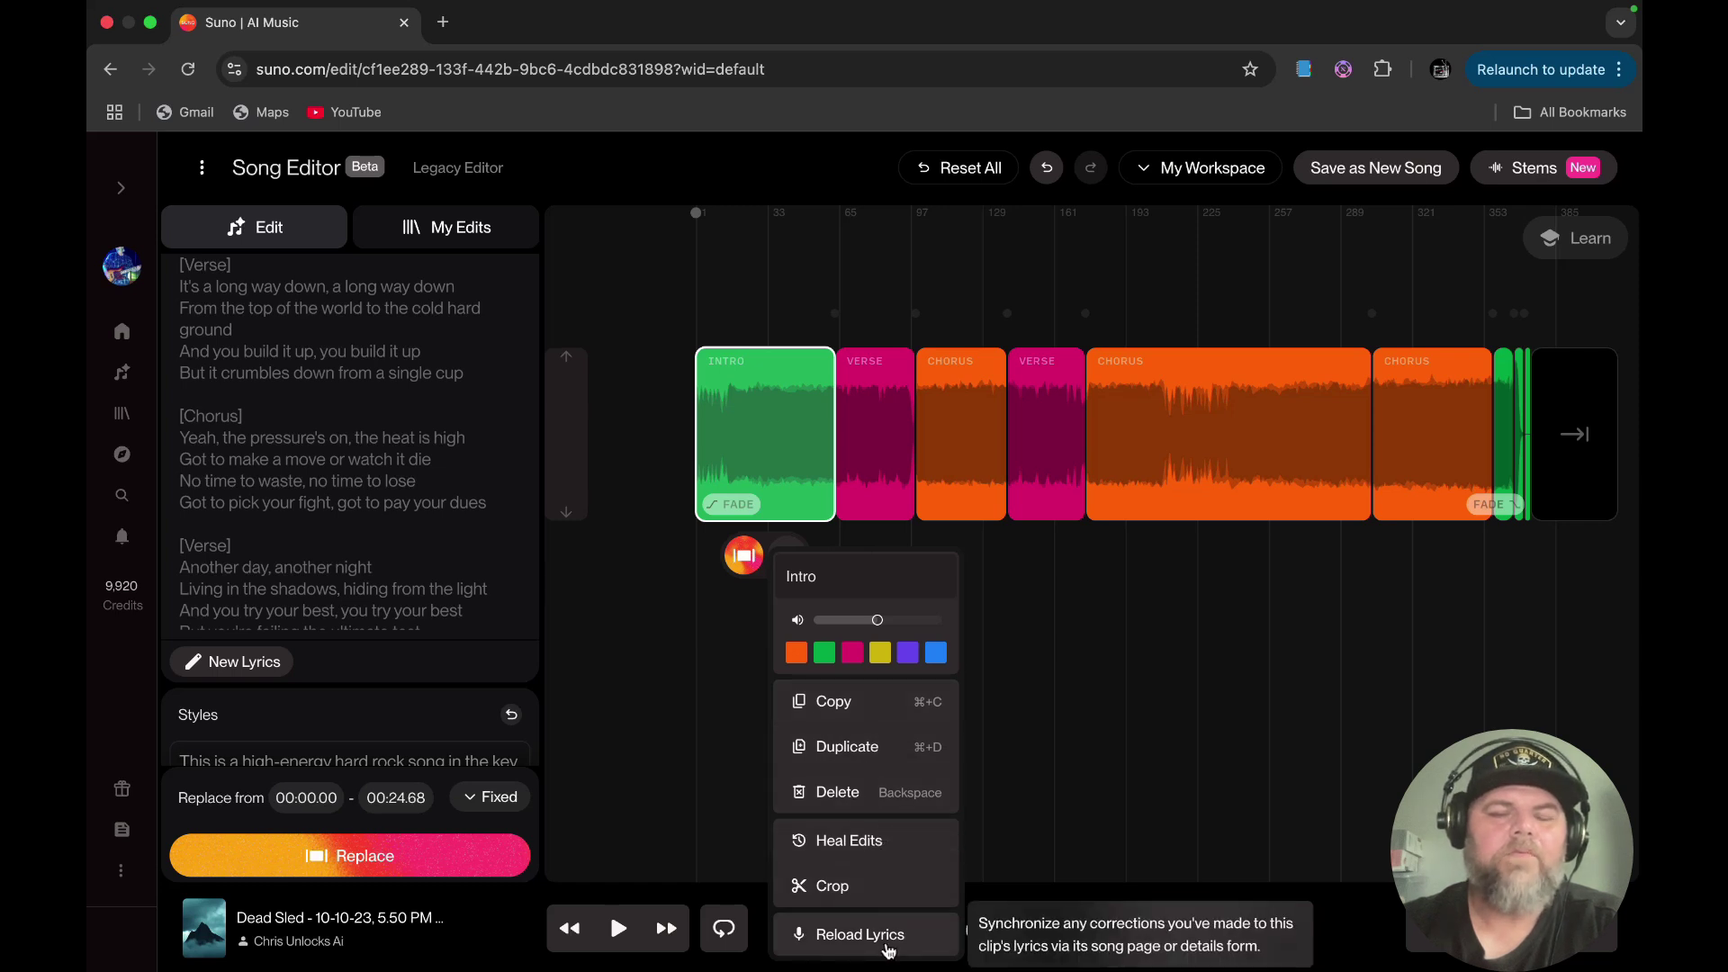
click(1091, 652)
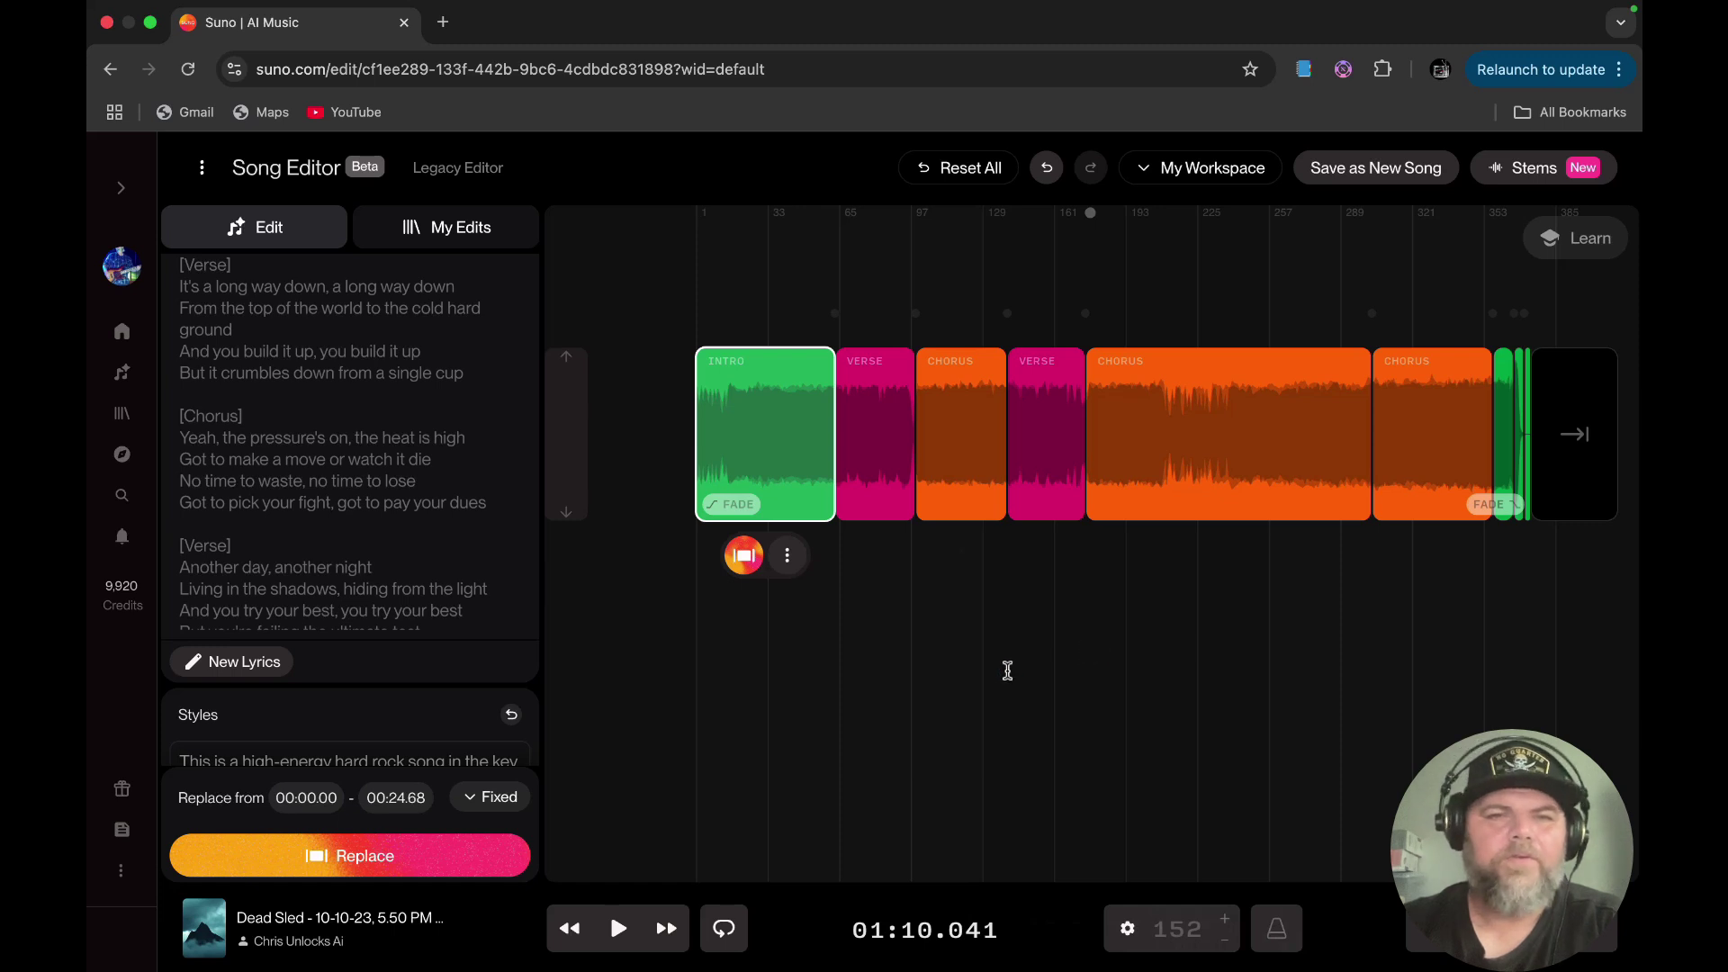
click(484, 173)
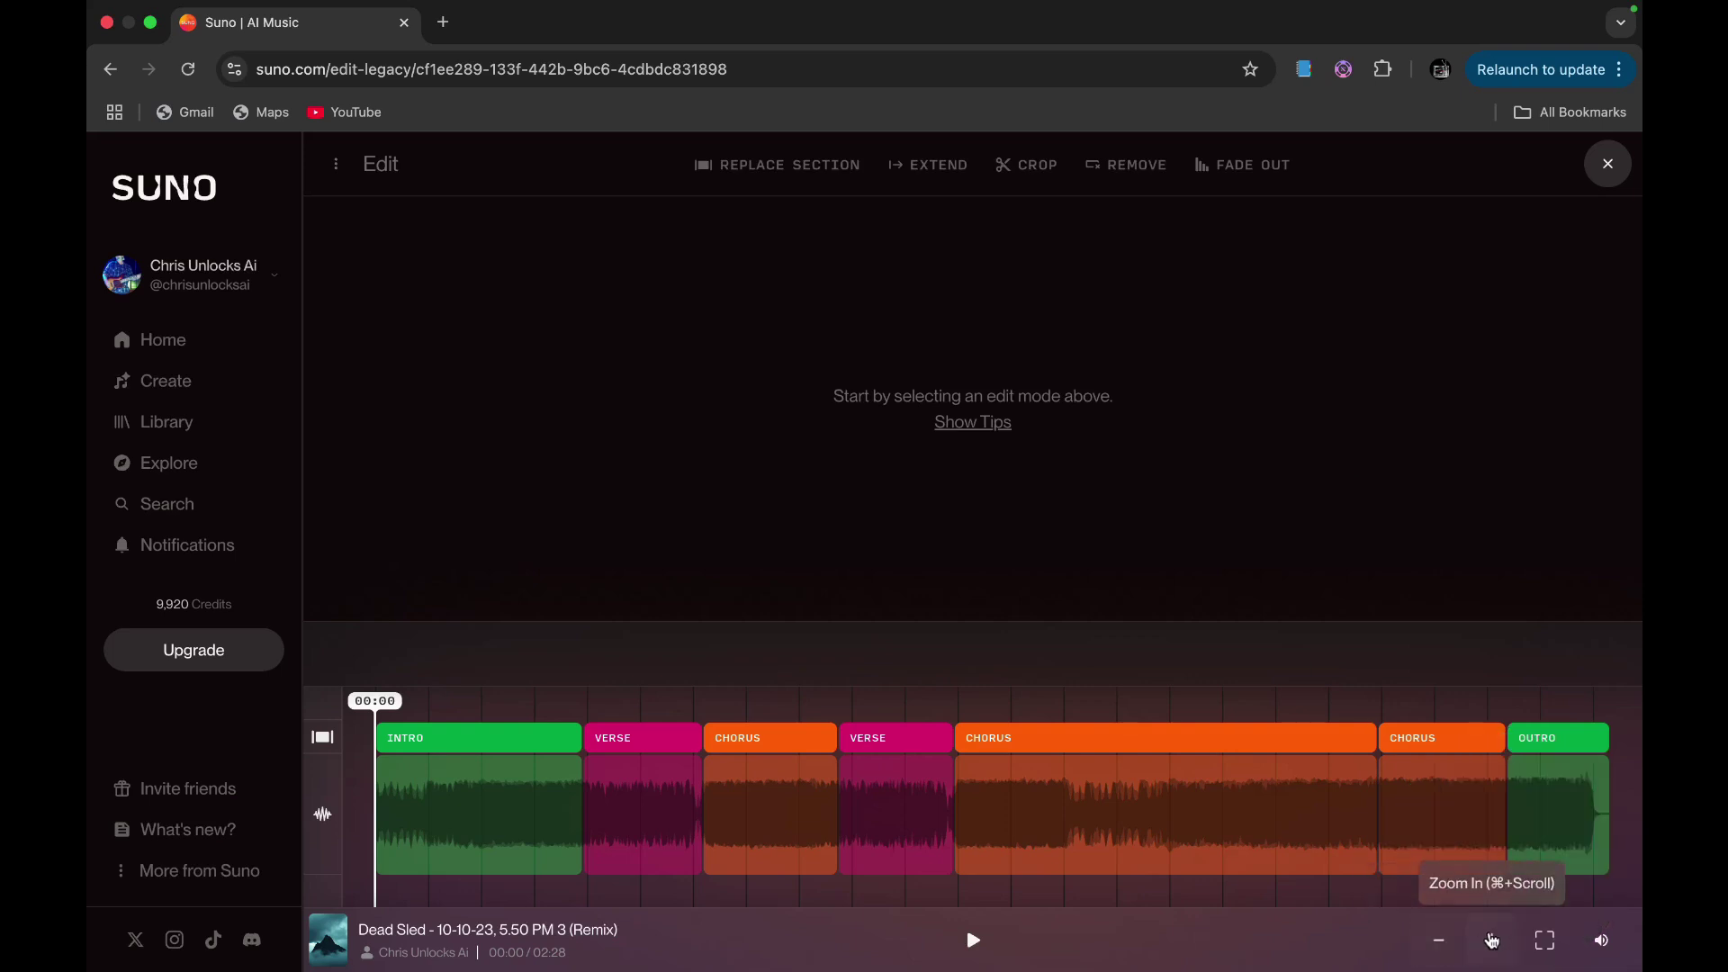
click(1494, 938)
click(1493, 938)
click(1438, 939)
click(1438, 939)
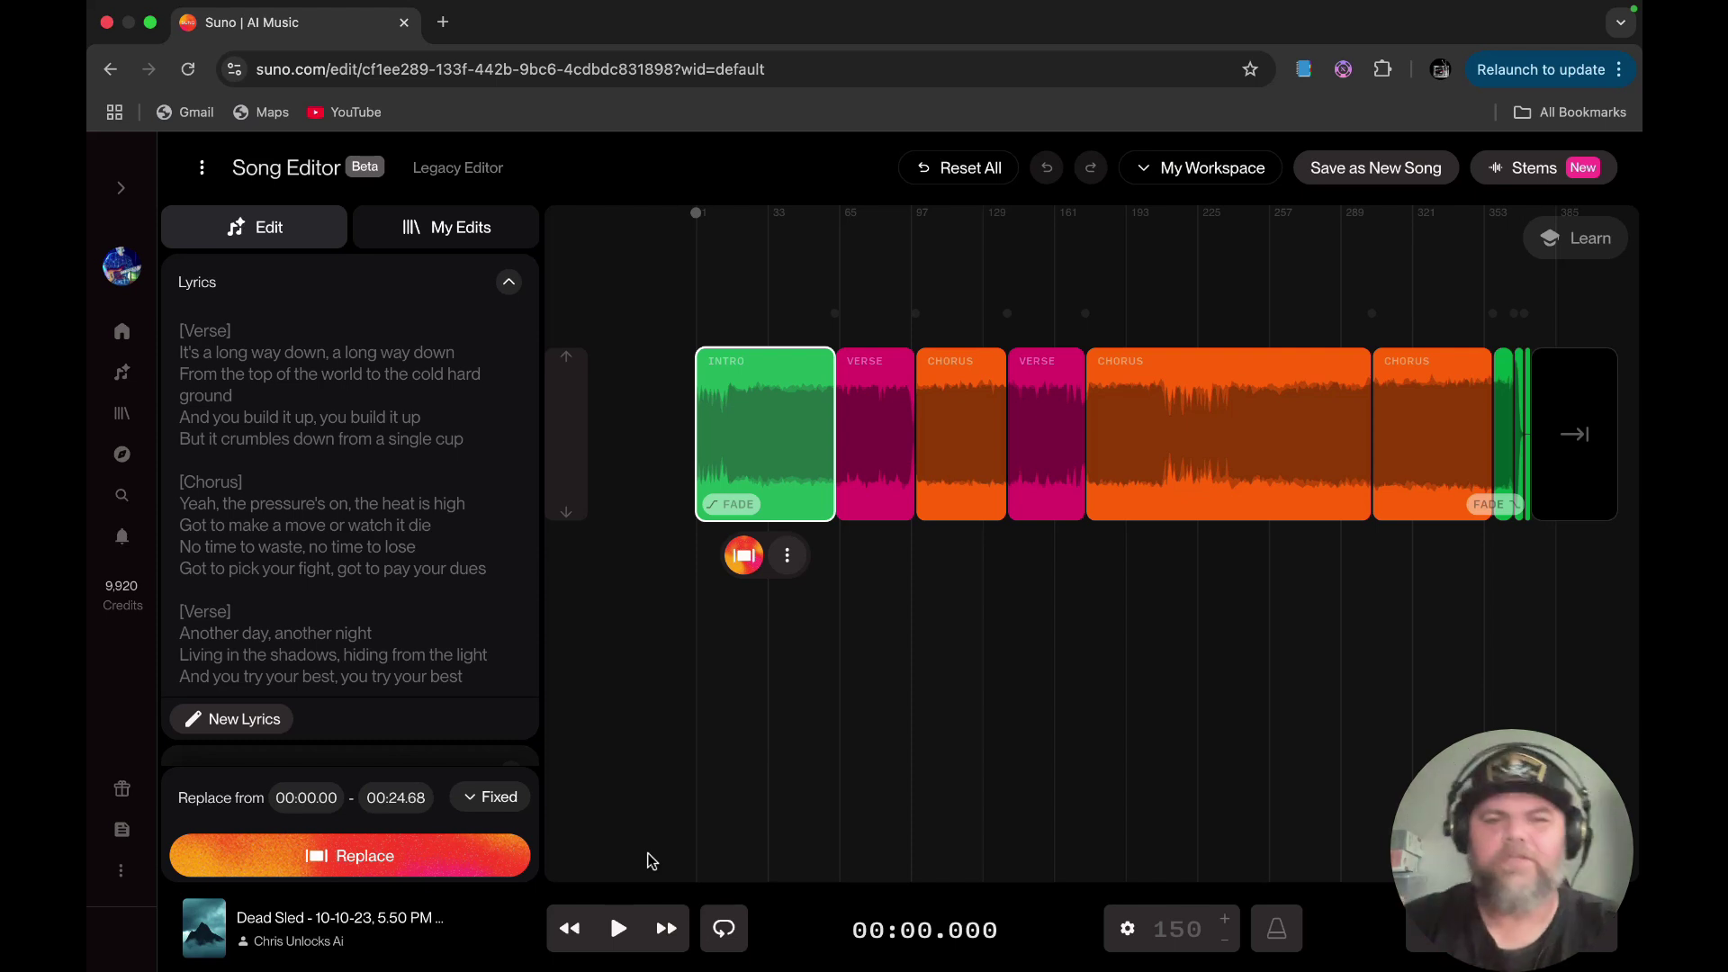
Preview the song's opening, then switch the tempo settings to a consistent Custom BPM
click(622, 933)
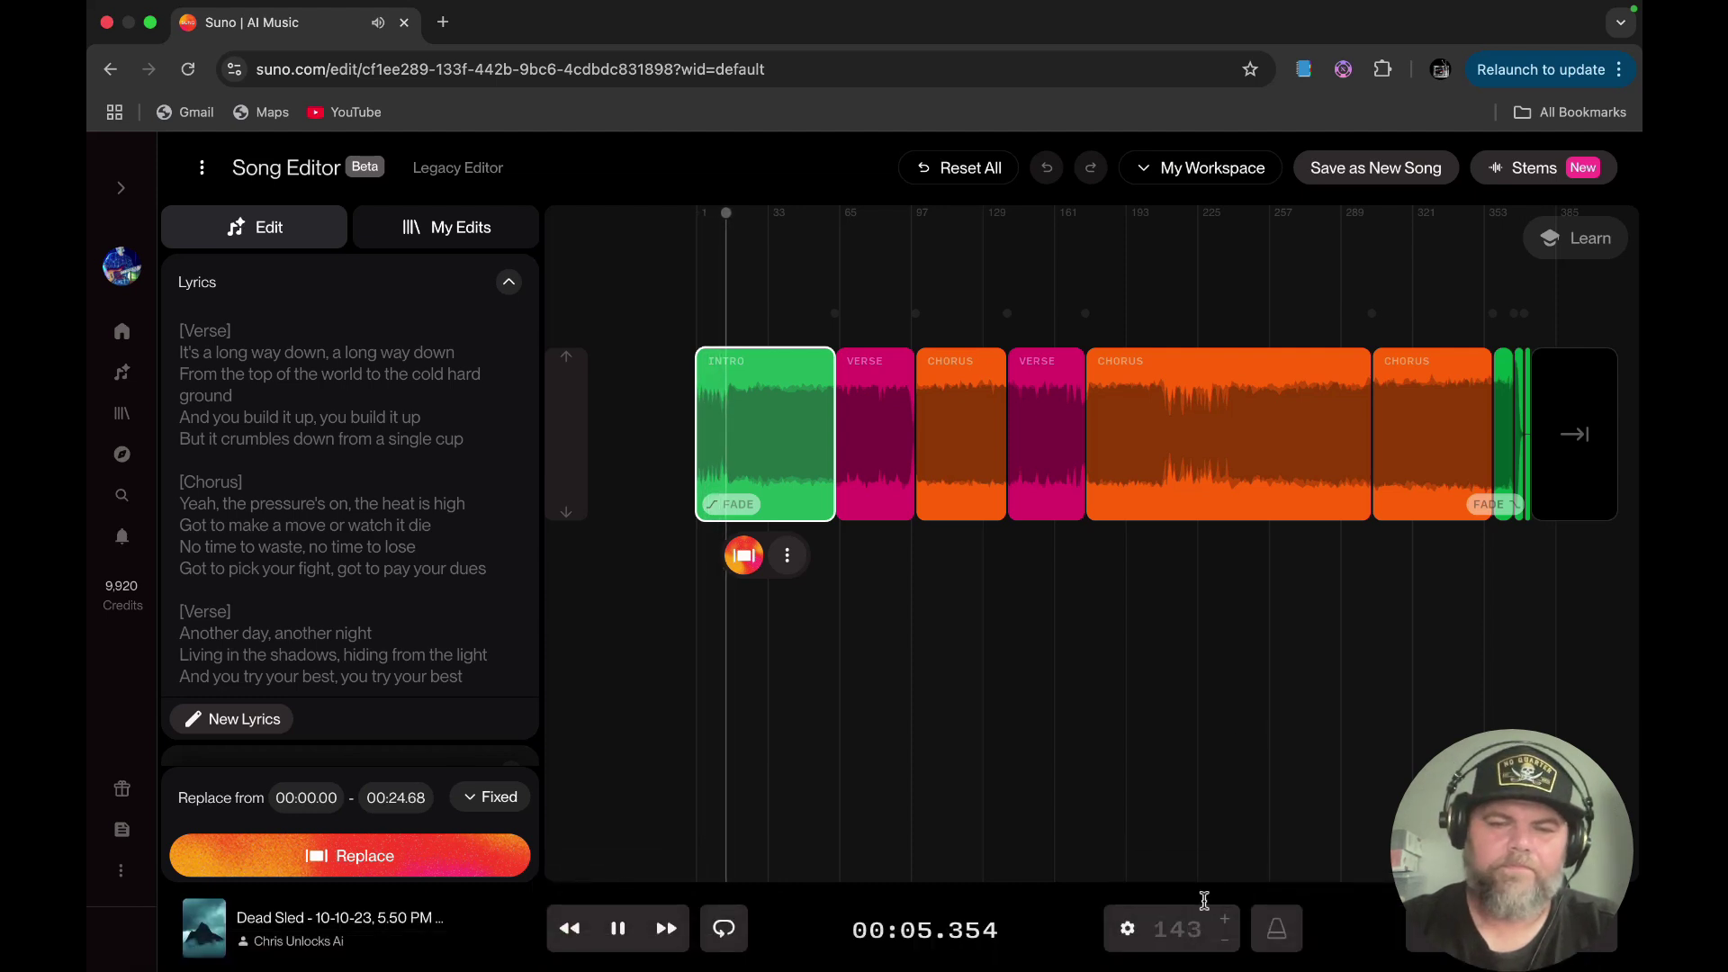
key(space)
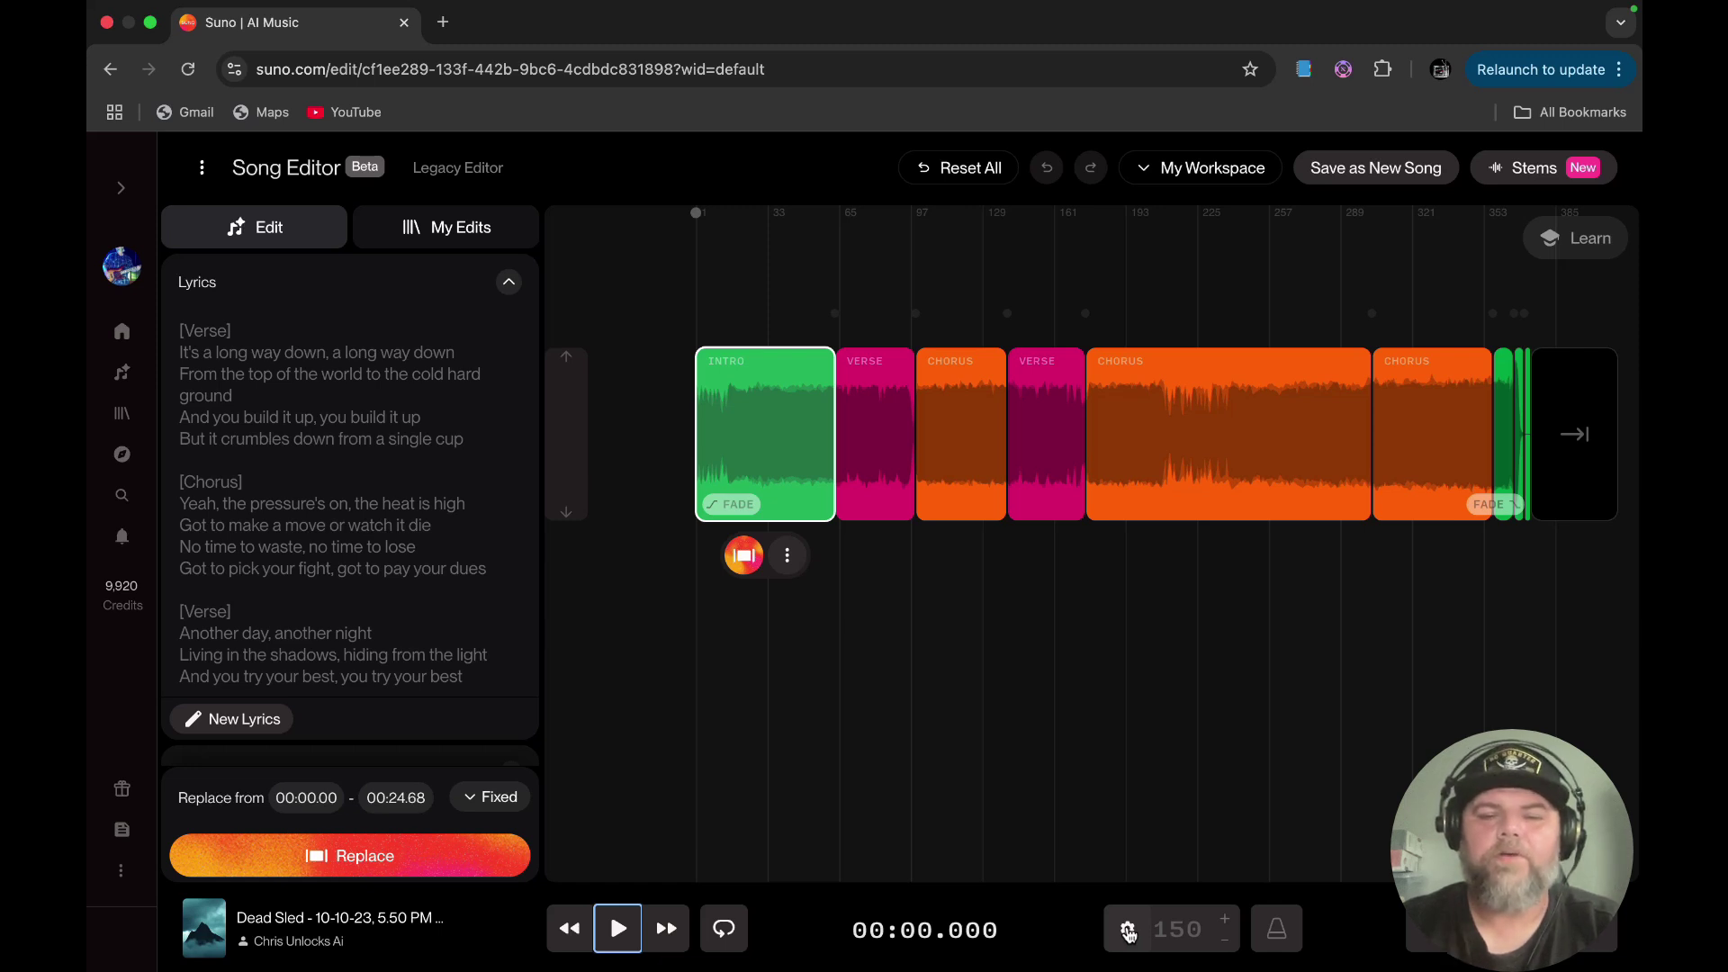
click(1127, 931)
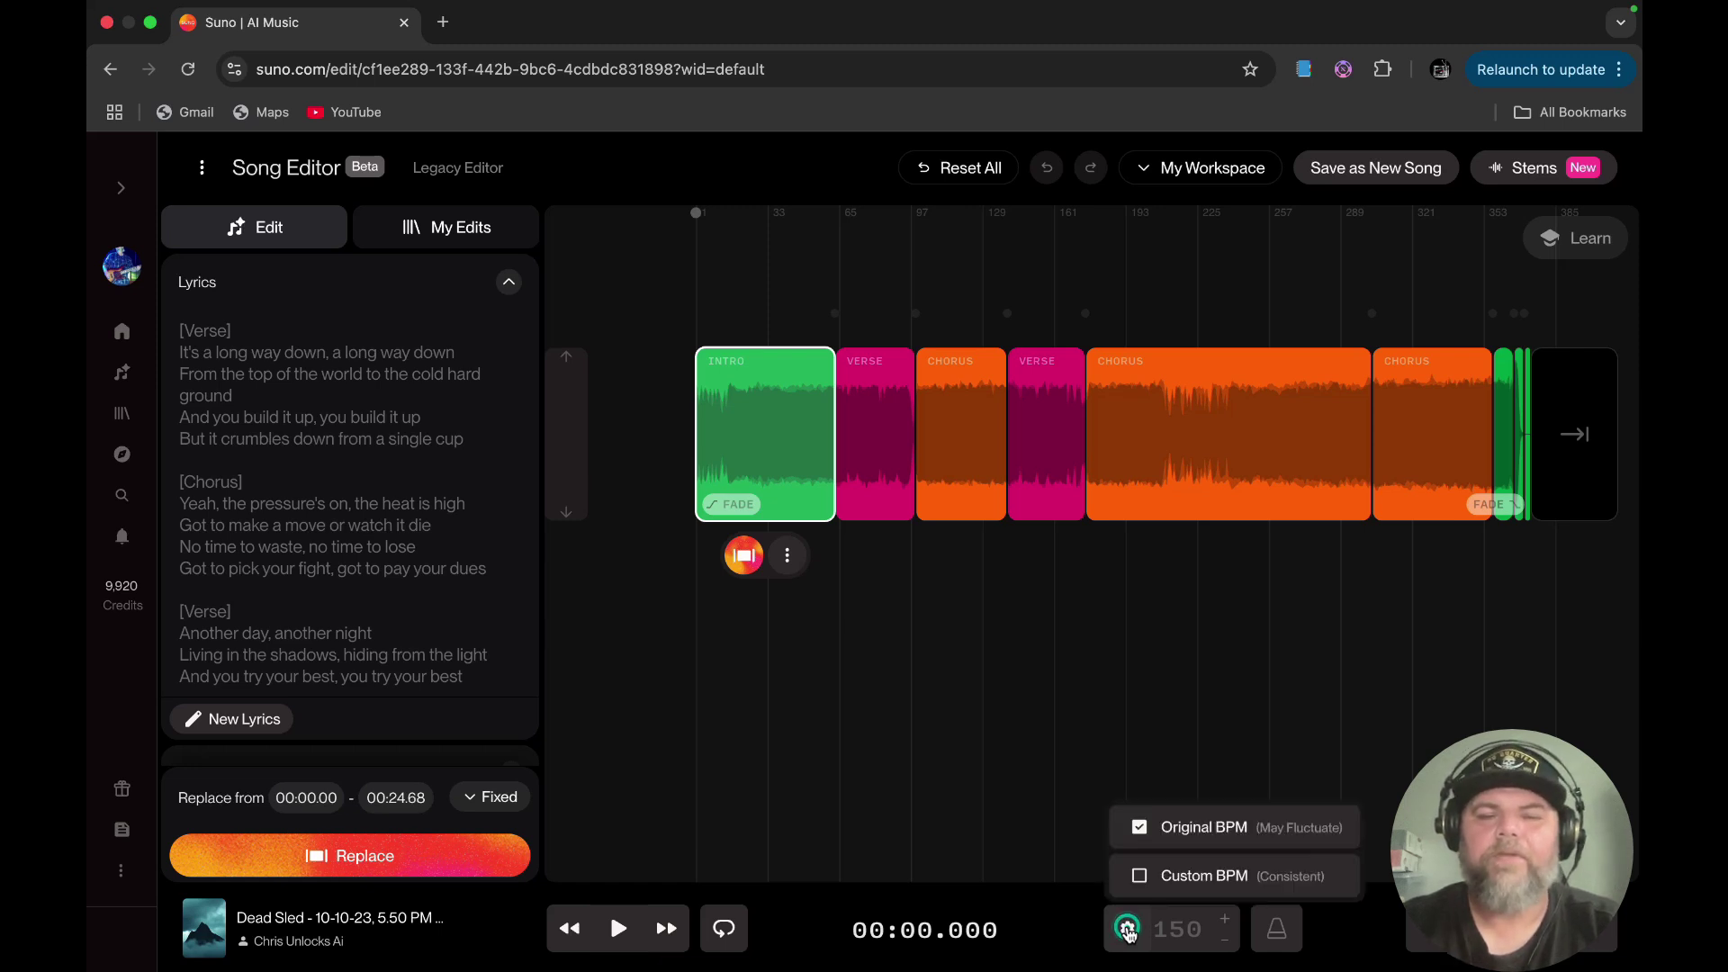
click(1139, 877)
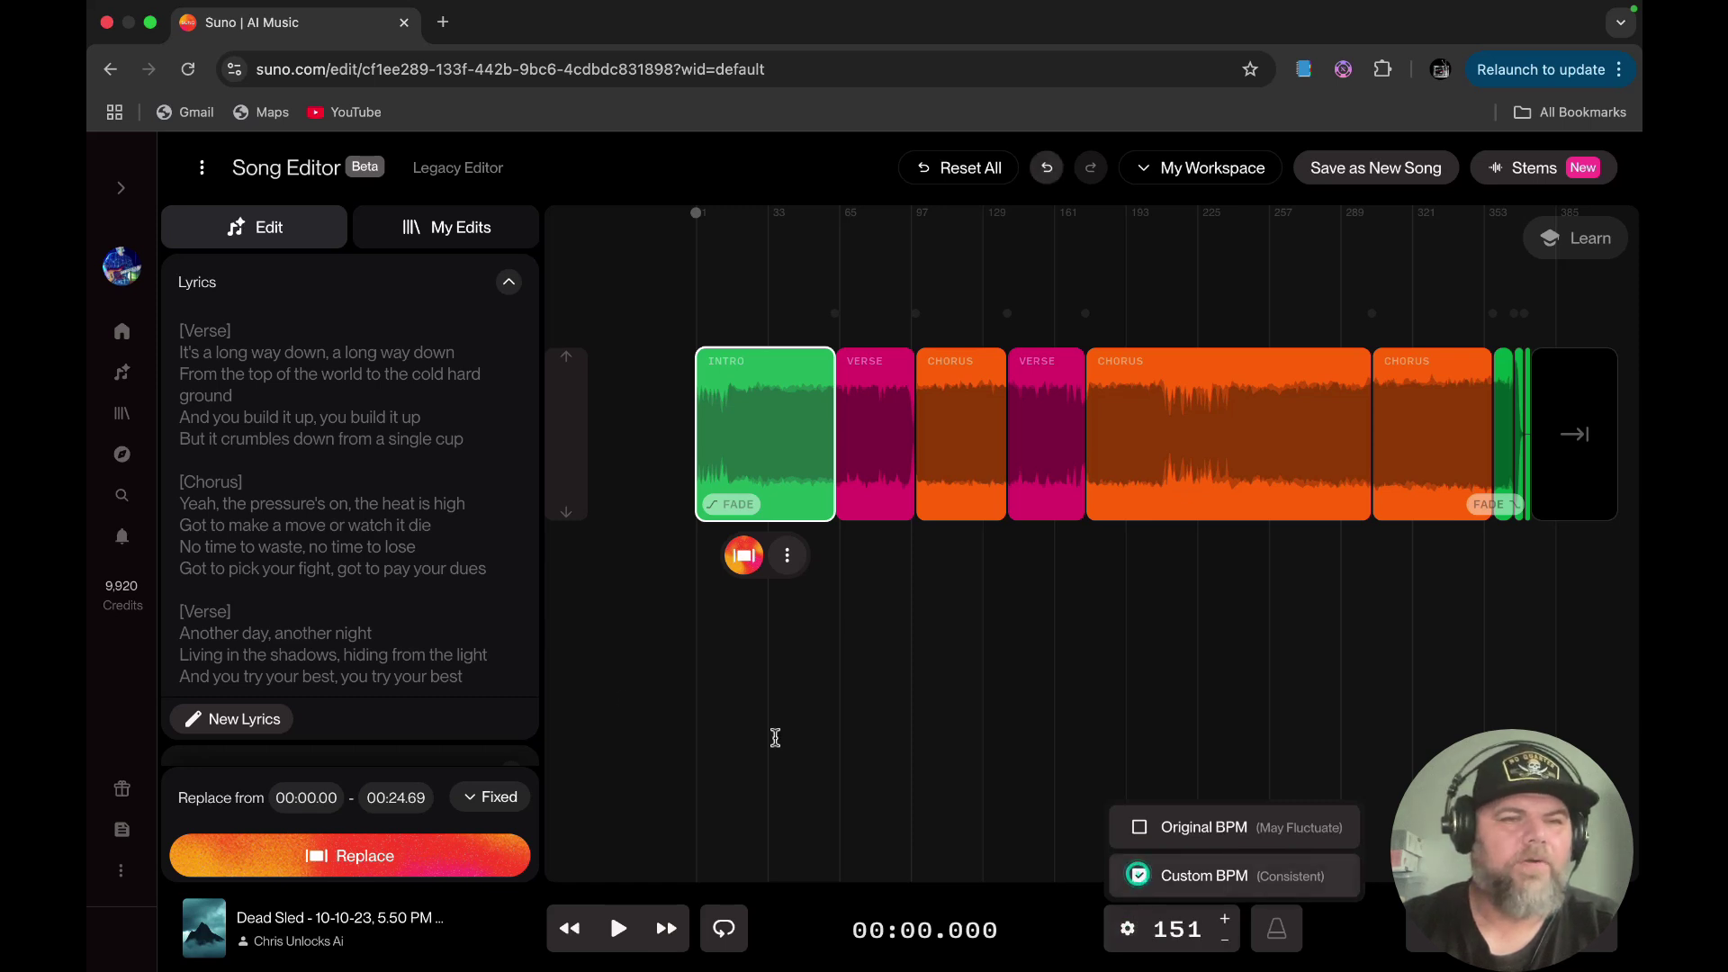
scroll(392, 653, down, 6)
scroll(393, 652, down, 1)
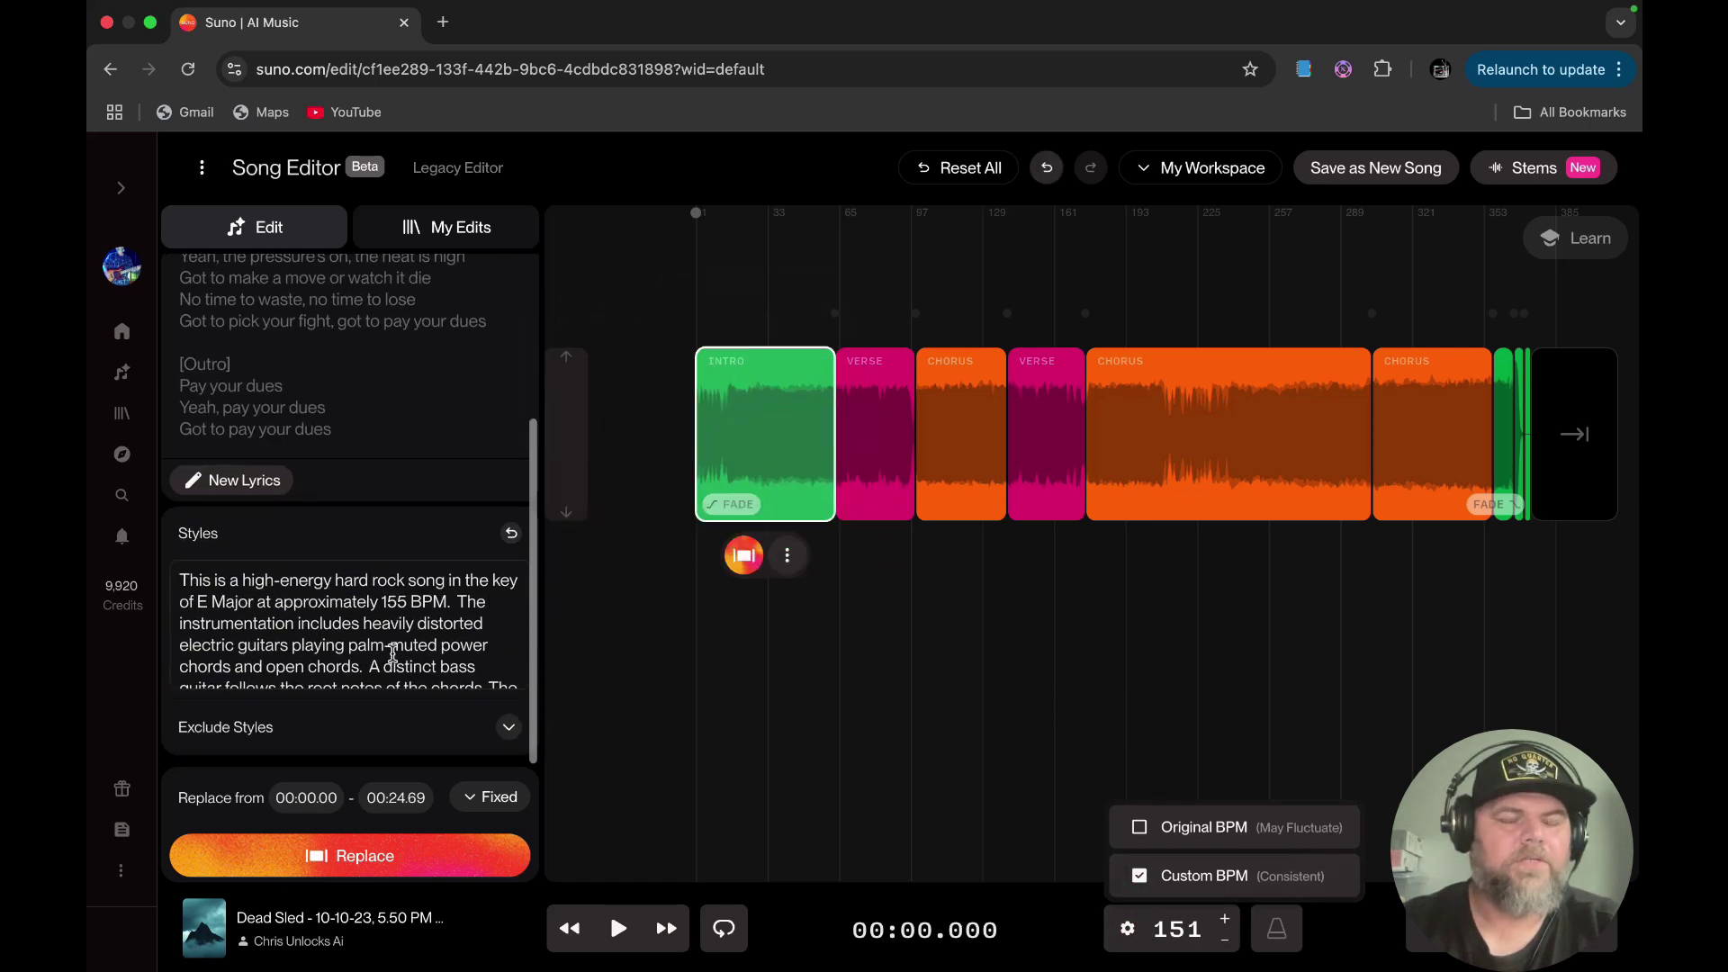
Raise the custom tempo to 155 BPM and play the song at that tempo
click(1224, 918)
click(1225, 918)
click(1225, 919)
click(1225, 919)
click(1225, 919)
click(1225, 940)
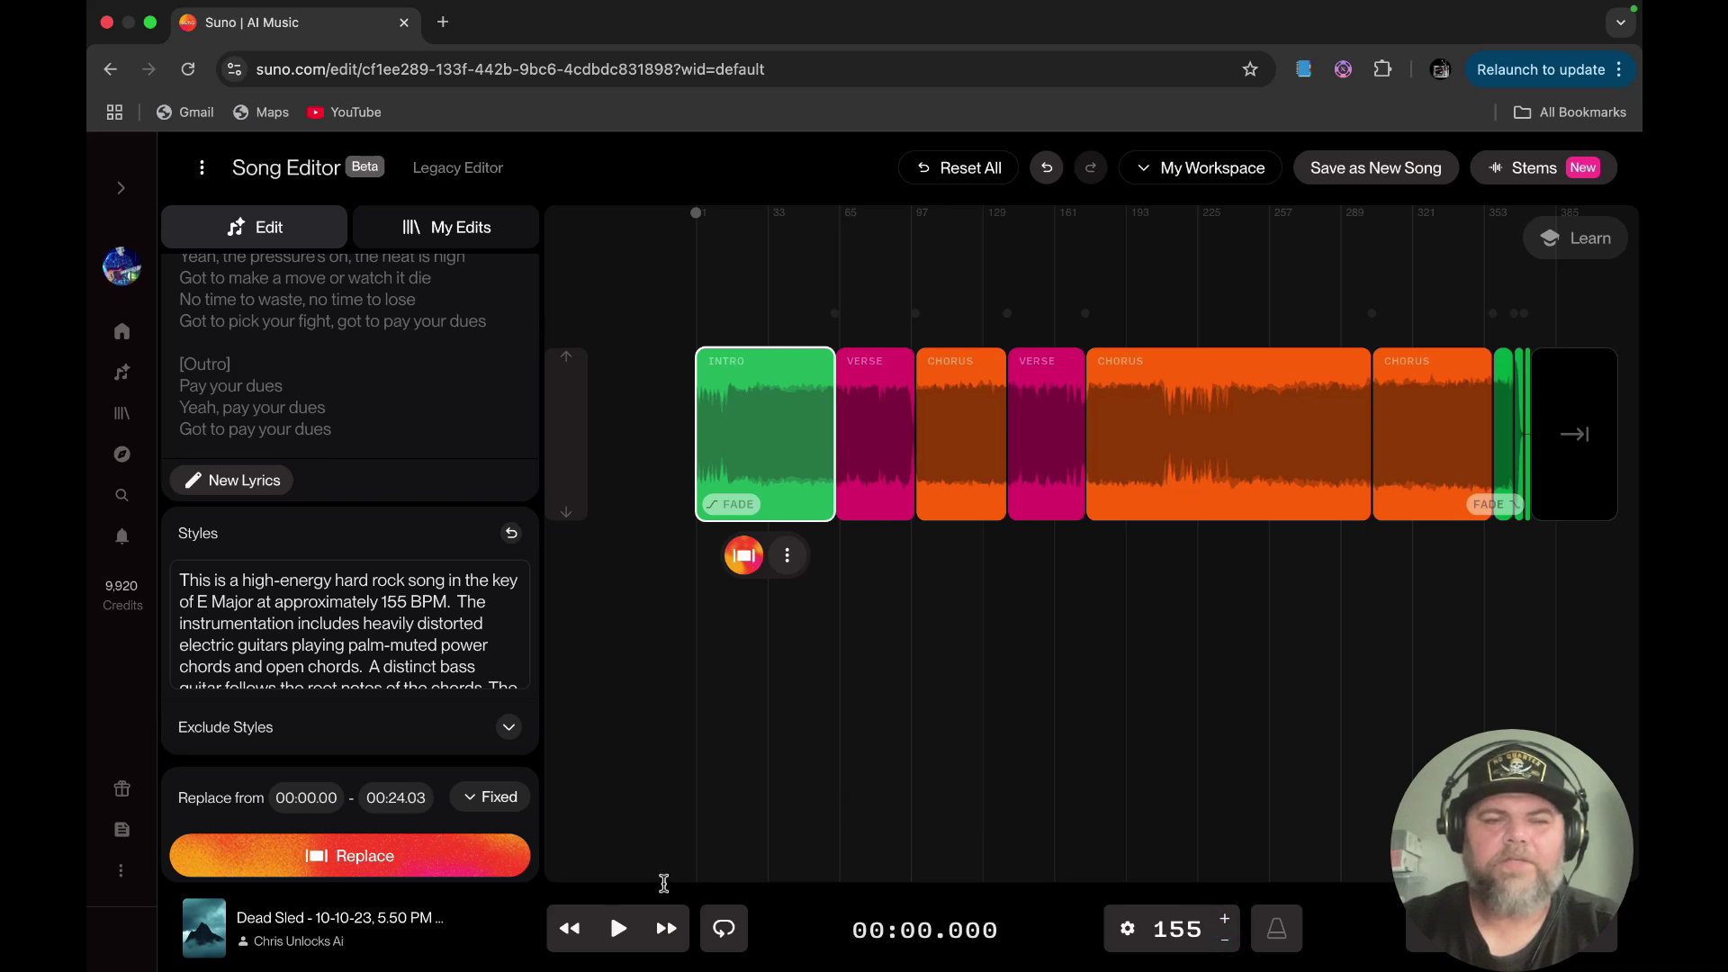
click(619, 929)
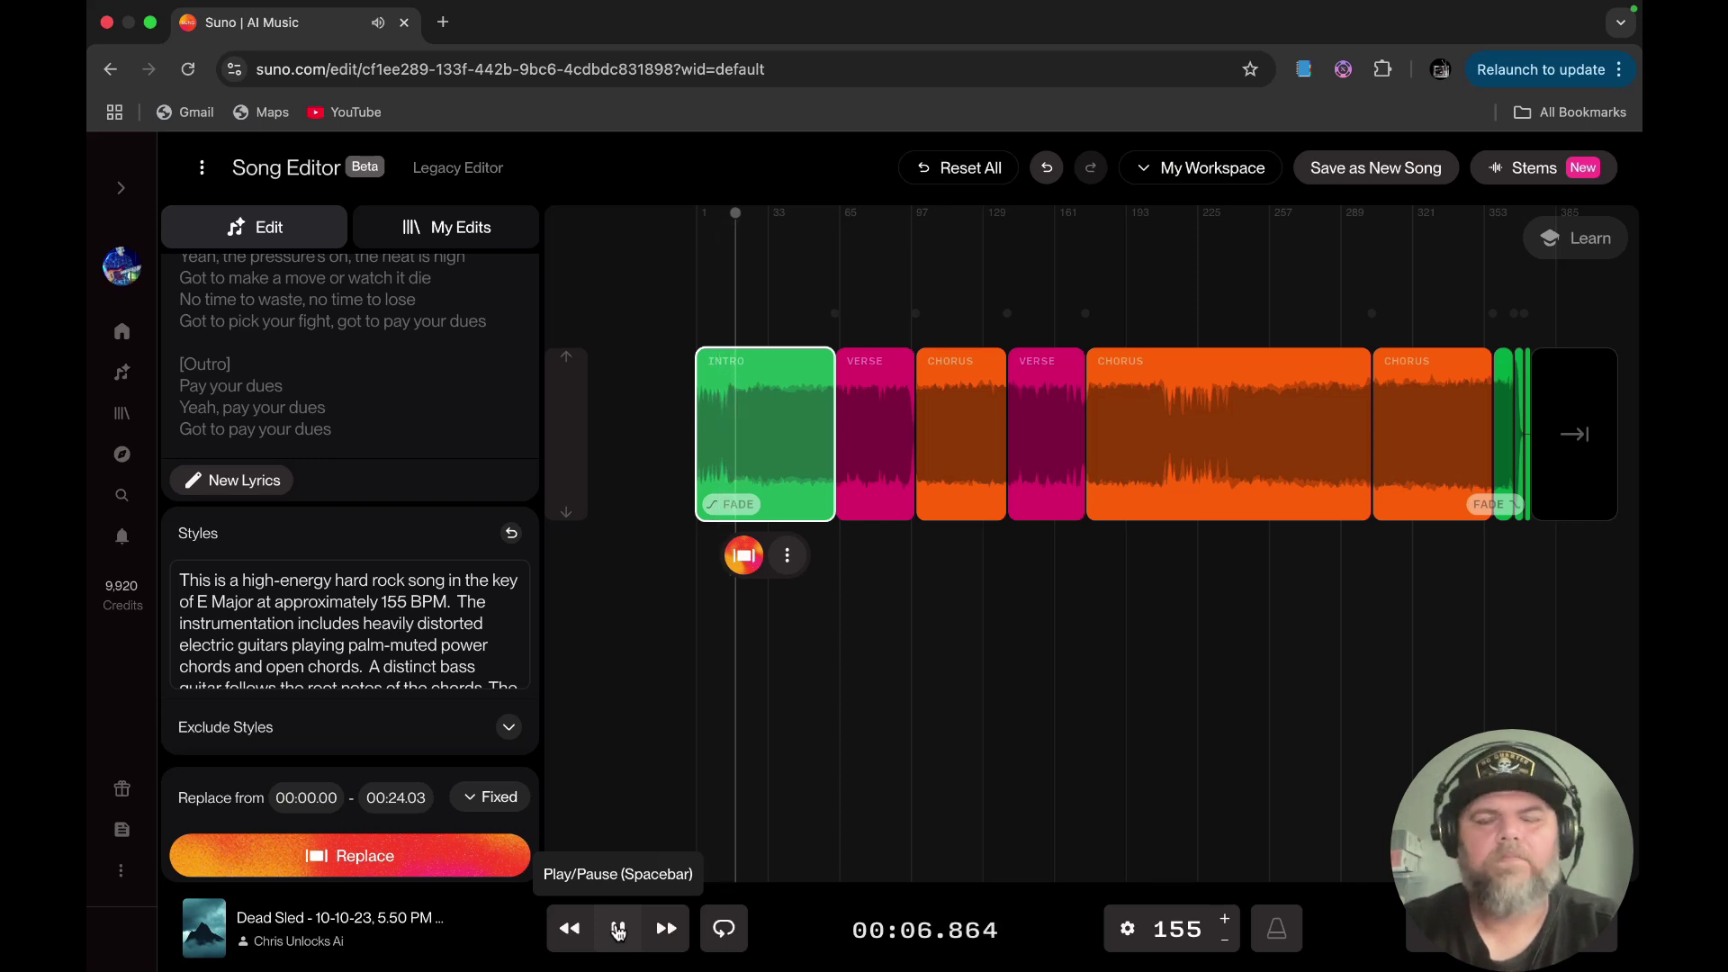
Stop playback and lower the custom tempo step by step to exactly 100 BPM
click(619, 930)
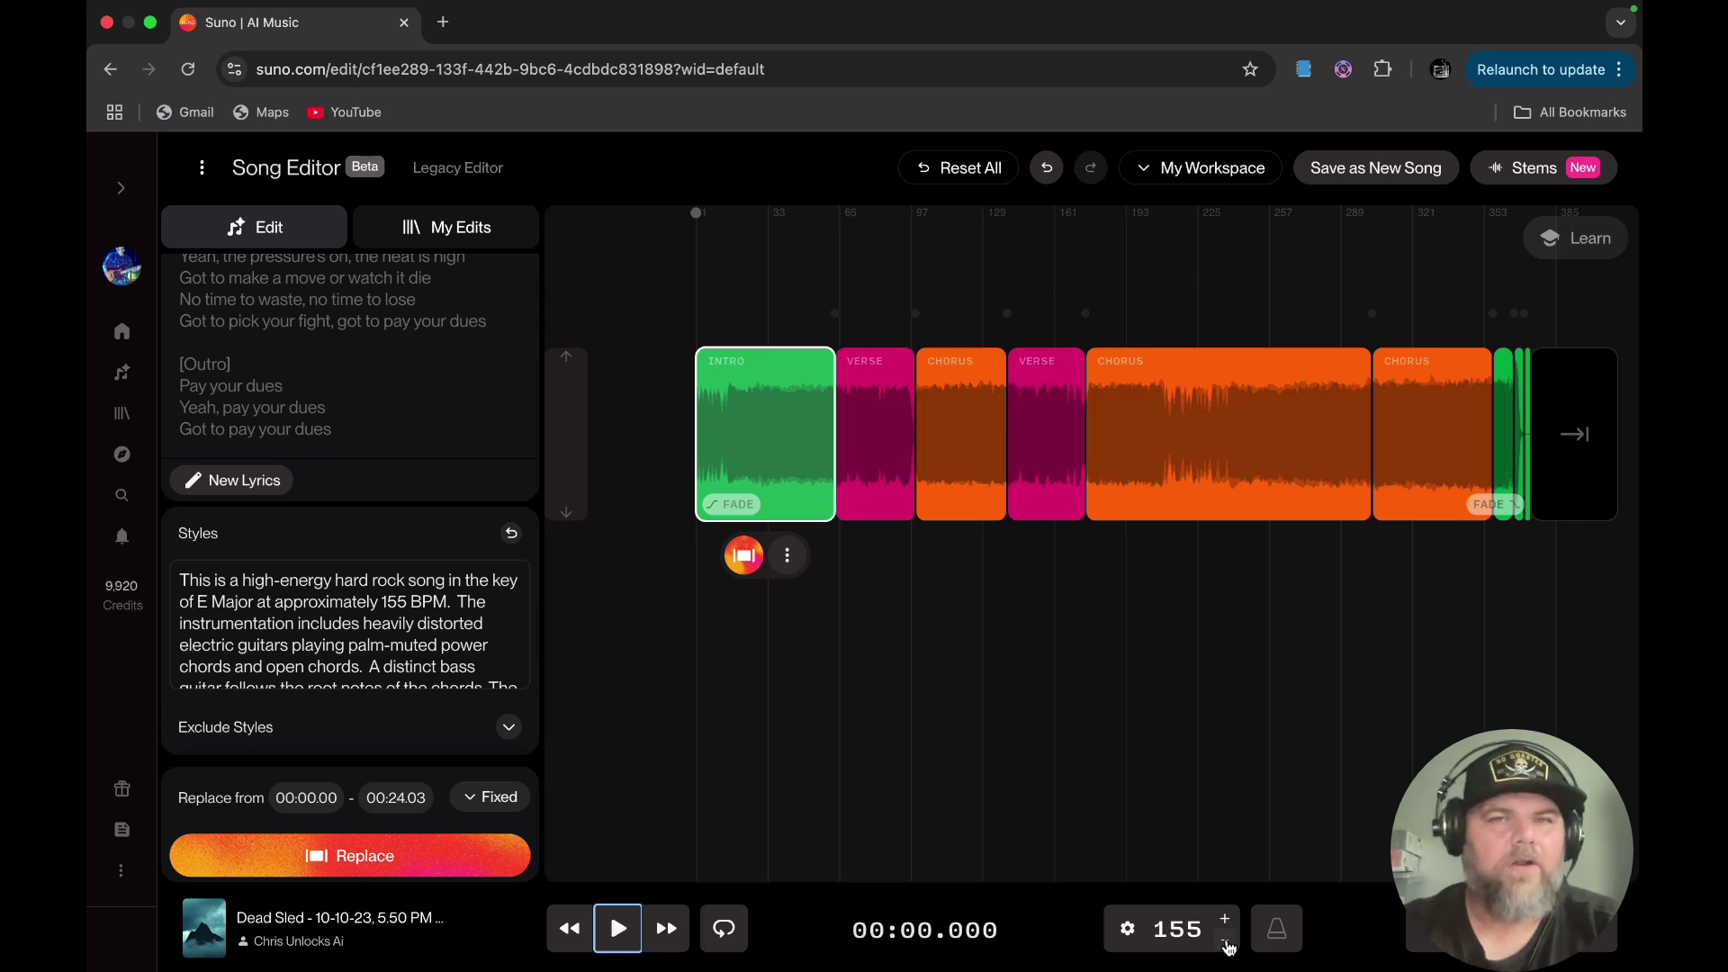
drag(1227, 945, 1224, 945)
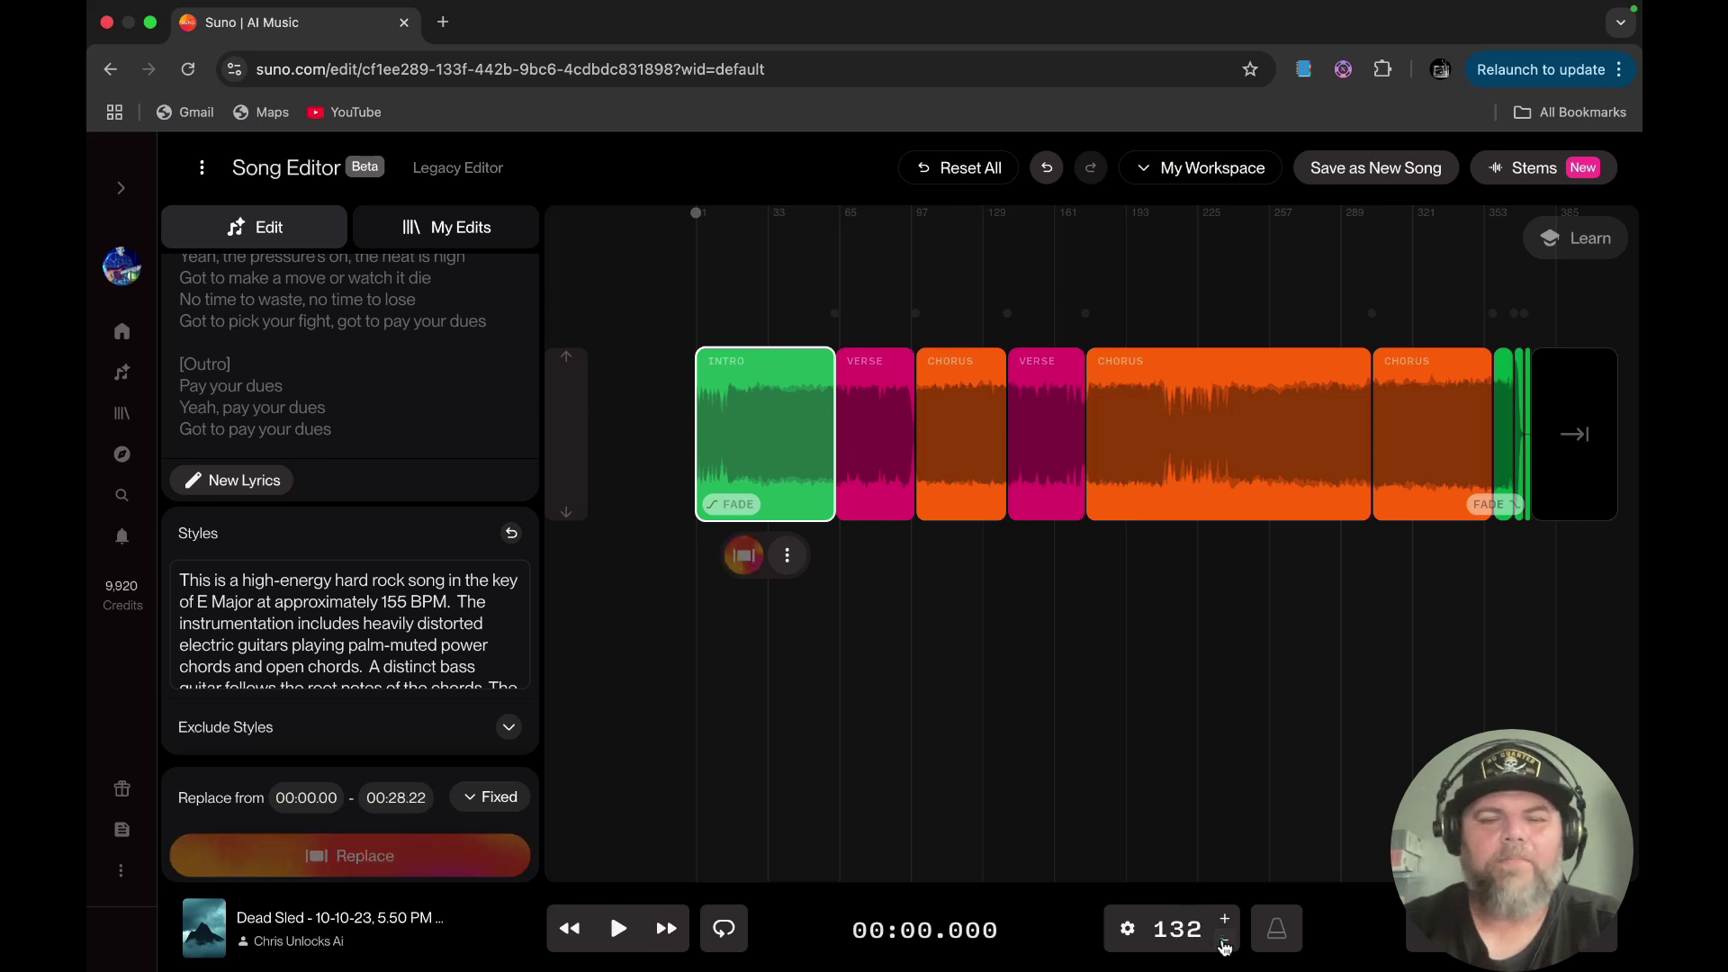
click(1224, 943)
click(1224, 943)
click(1223, 943)
click(1224, 943)
click(1224, 943)
click(1224, 943)
click(1224, 943)
click(1223, 943)
click(1224, 943)
click(1224, 943)
click(1224, 943)
click(1223, 943)
click(1224, 943)
click(1223, 943)
click(1224, 943)
click(1224, 943)
click(1224, 943)
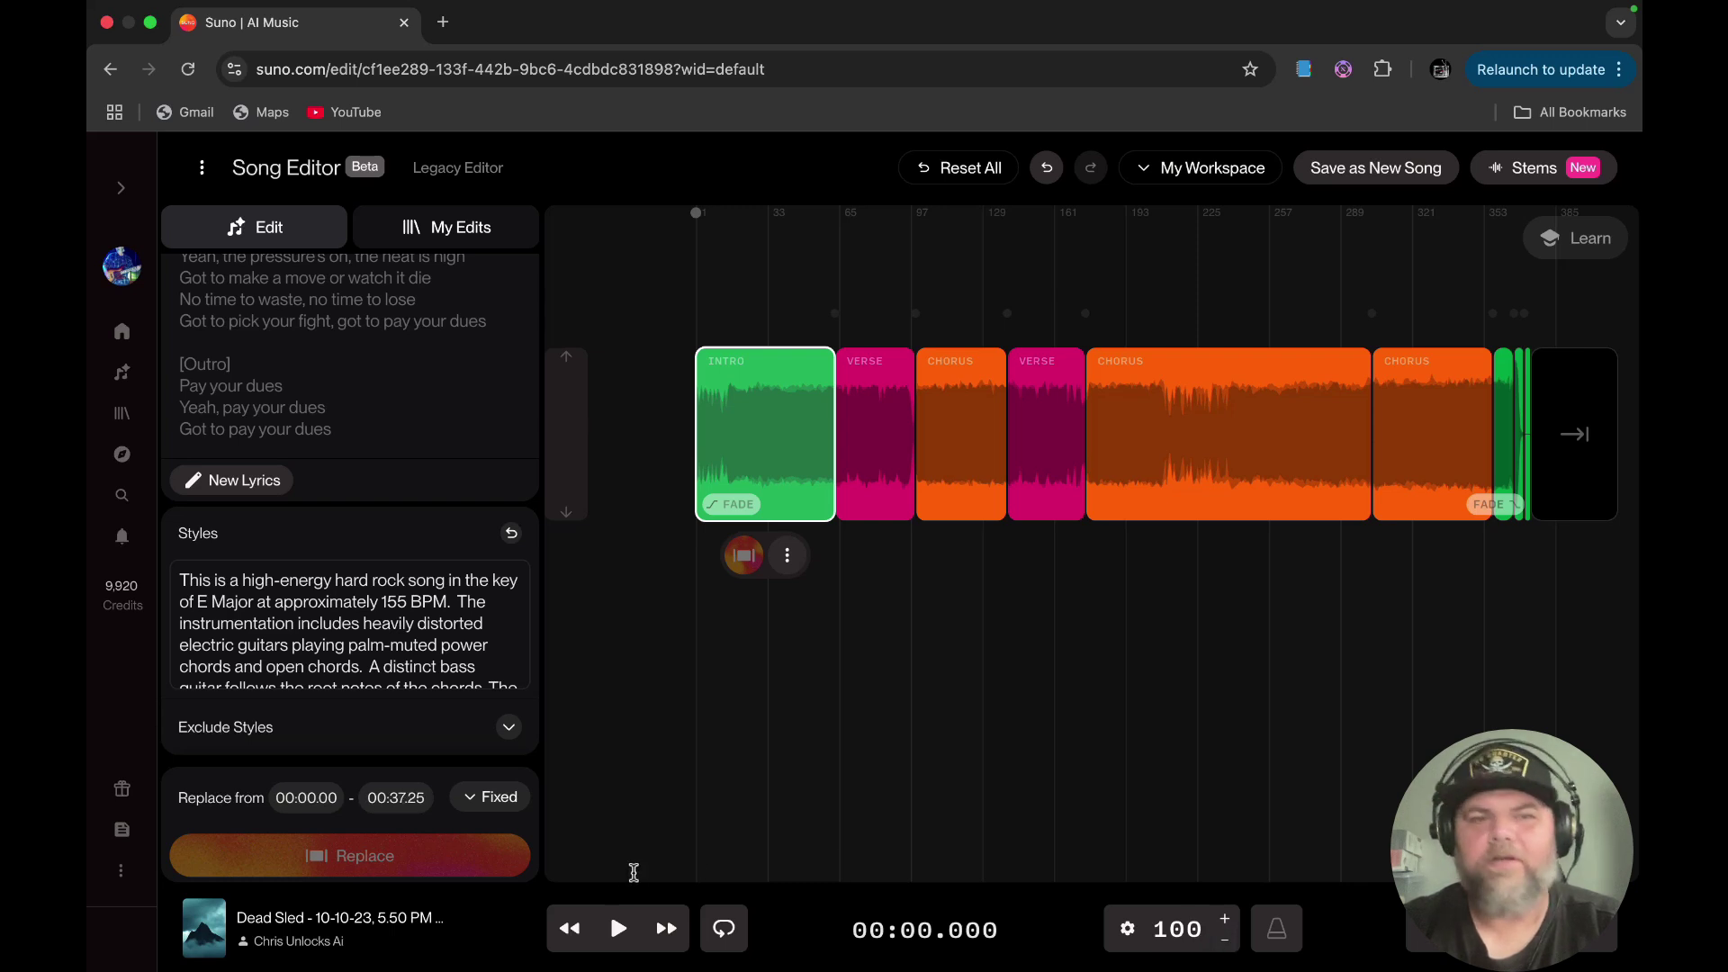
click(616, 931)
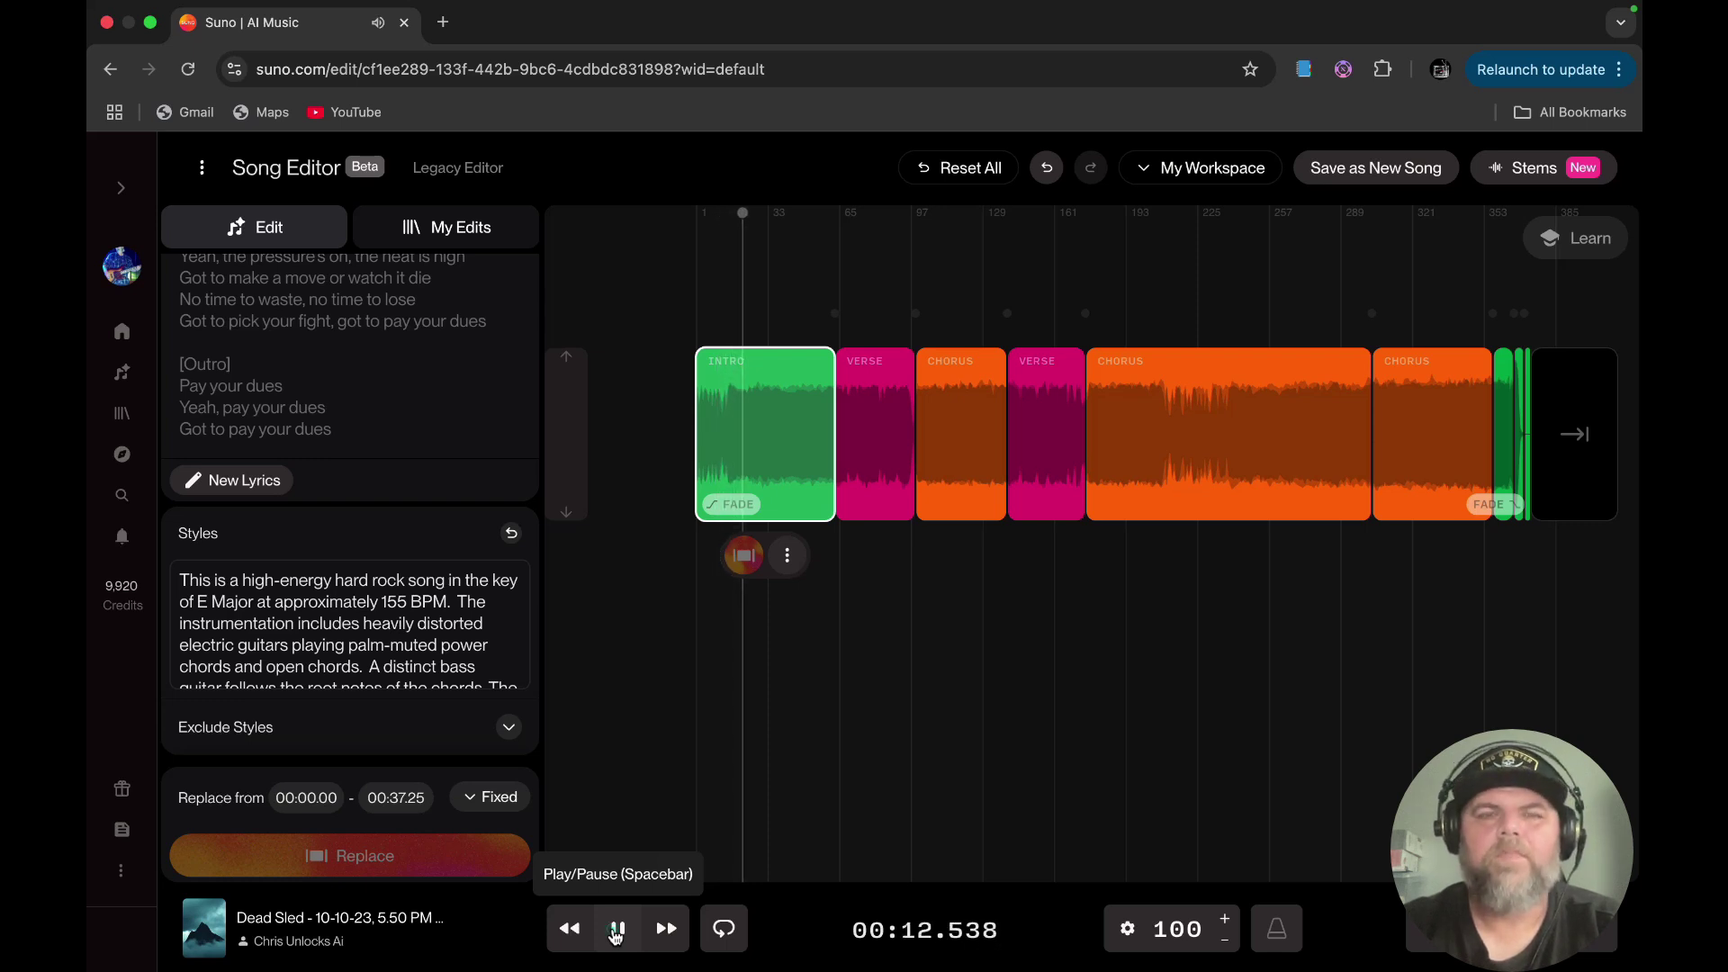
click(616, 931)
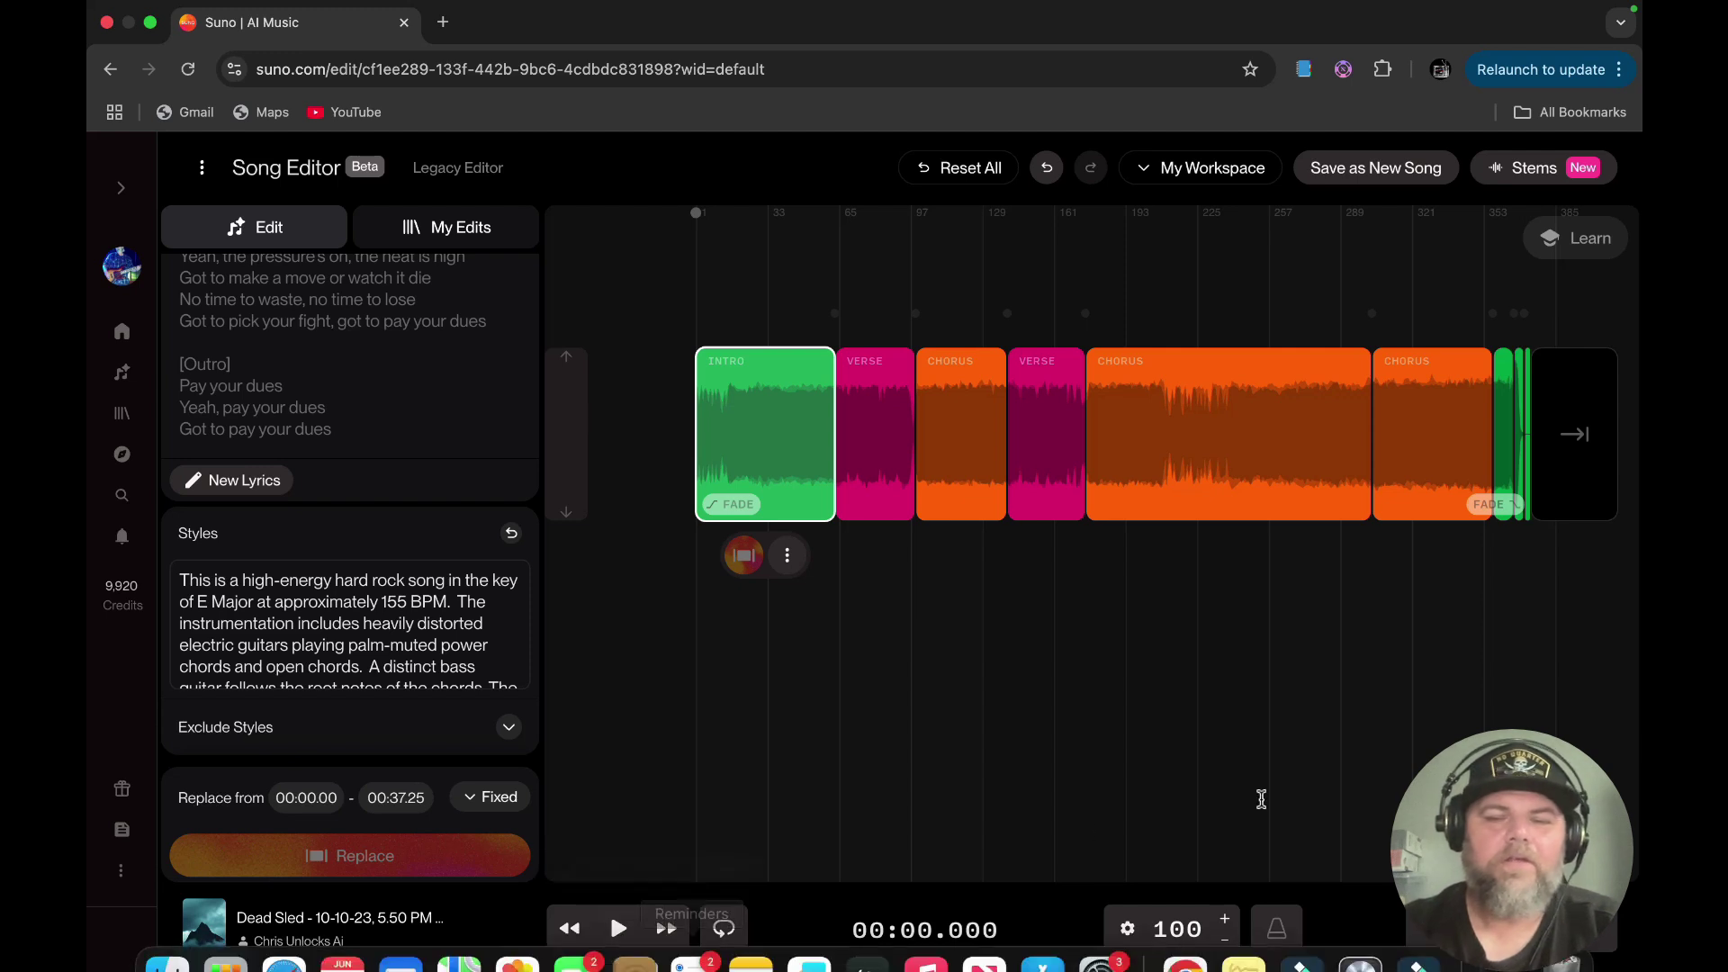
click(1132, 930)
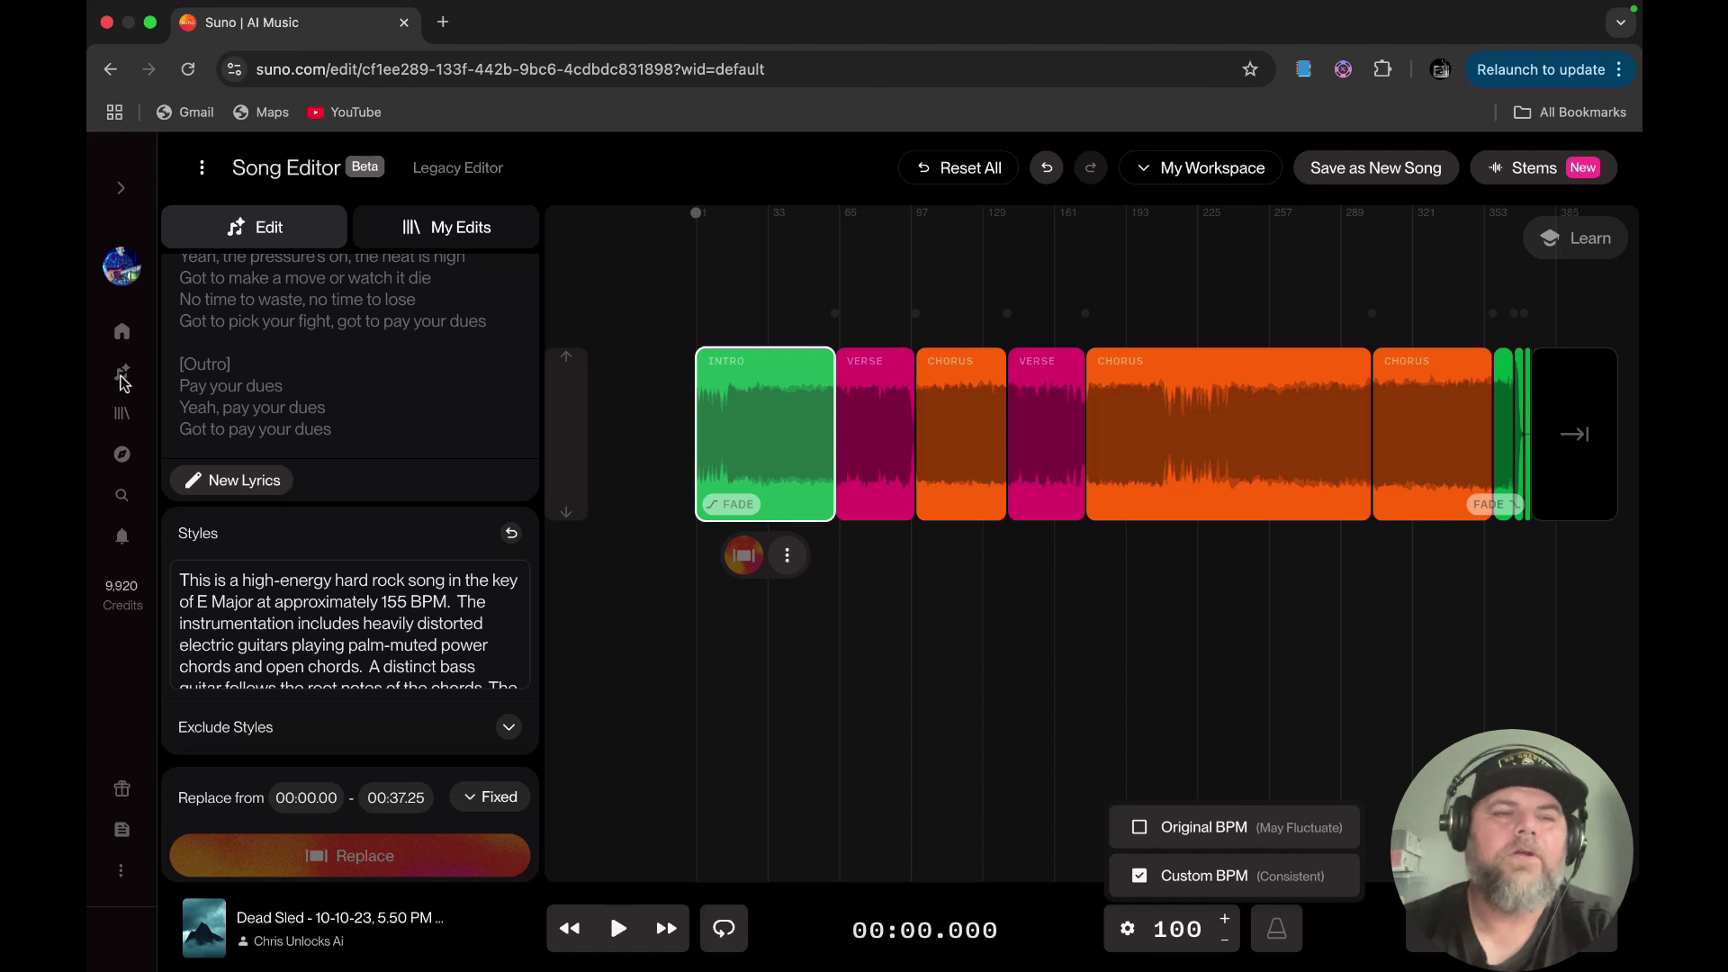
Show the Library filtered to Liked songs, with both Dead Sled versions at the top
click(122, 430)
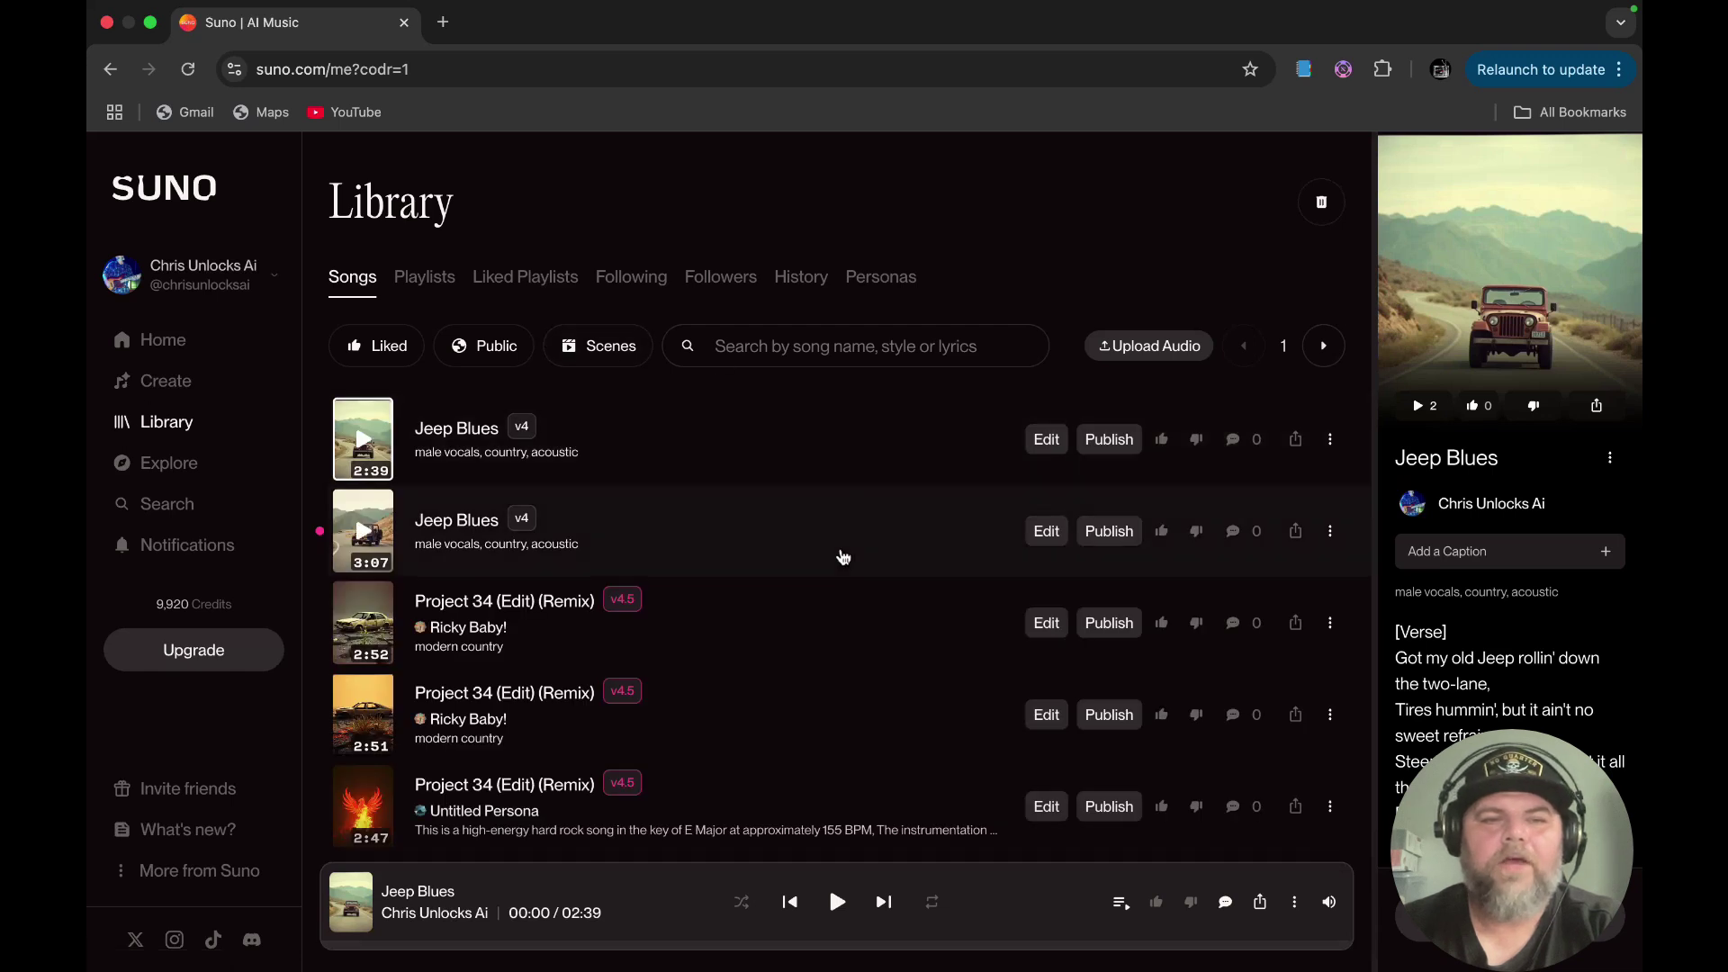
click(386, 348)
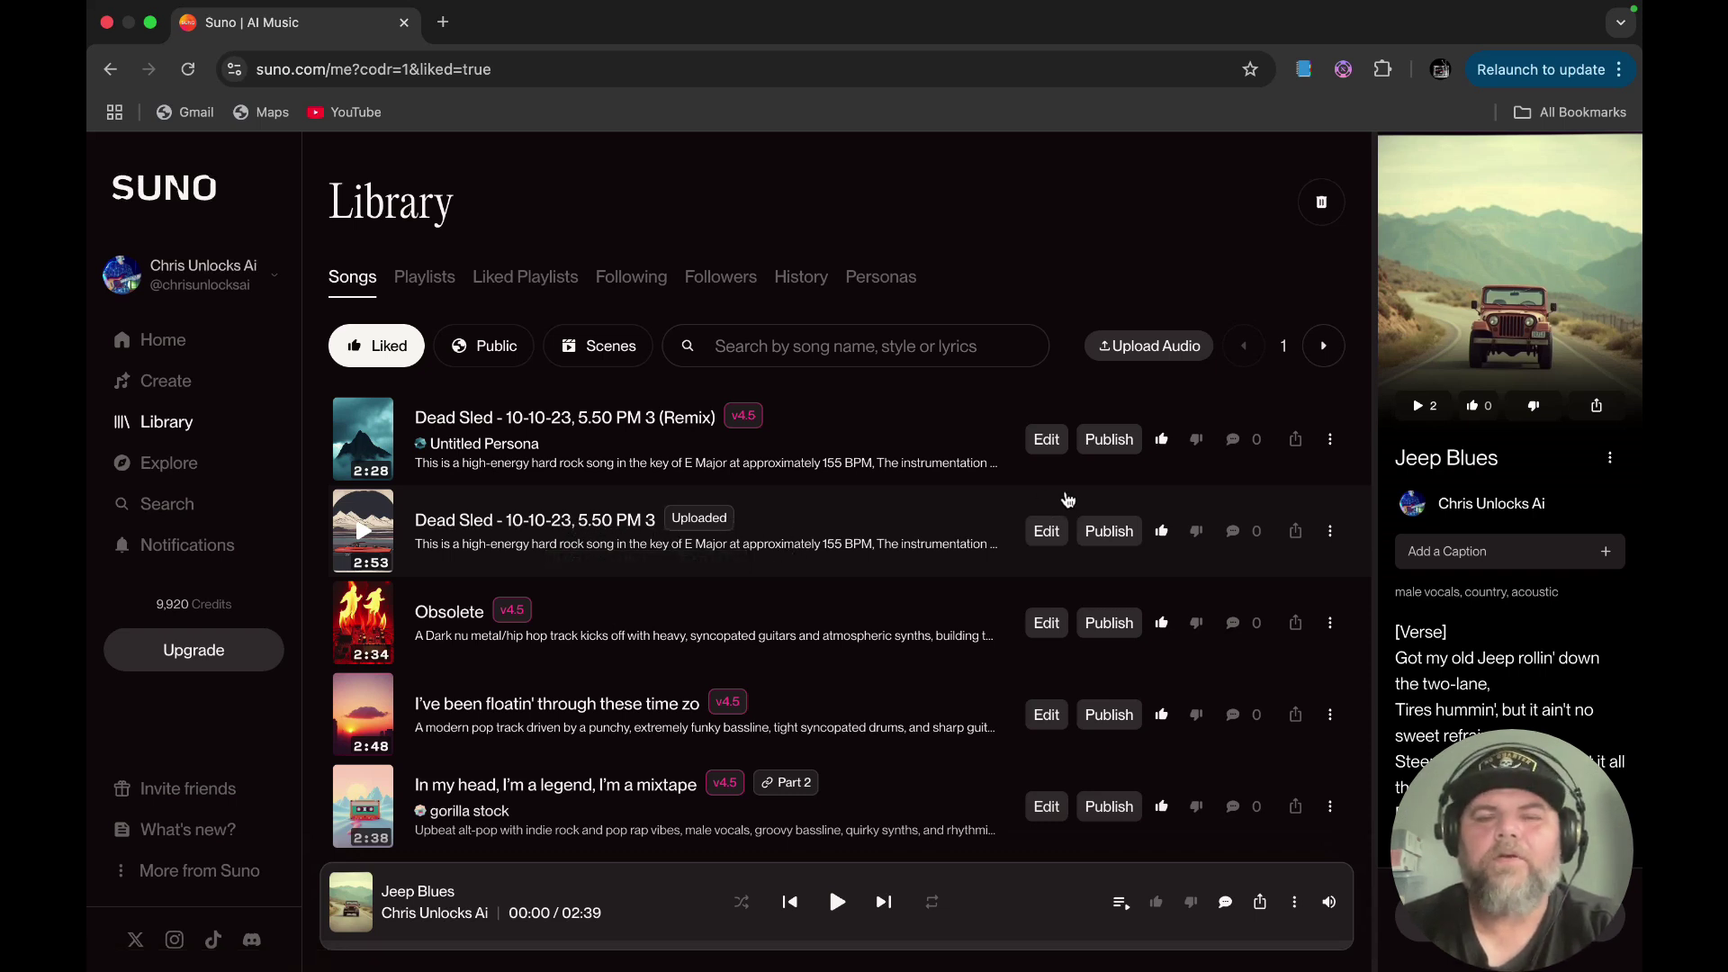
Open the uploaded 'Dead Sled - 10-10-23, 5.50 PM 3' song in the Song Editor
click(1330, 531)
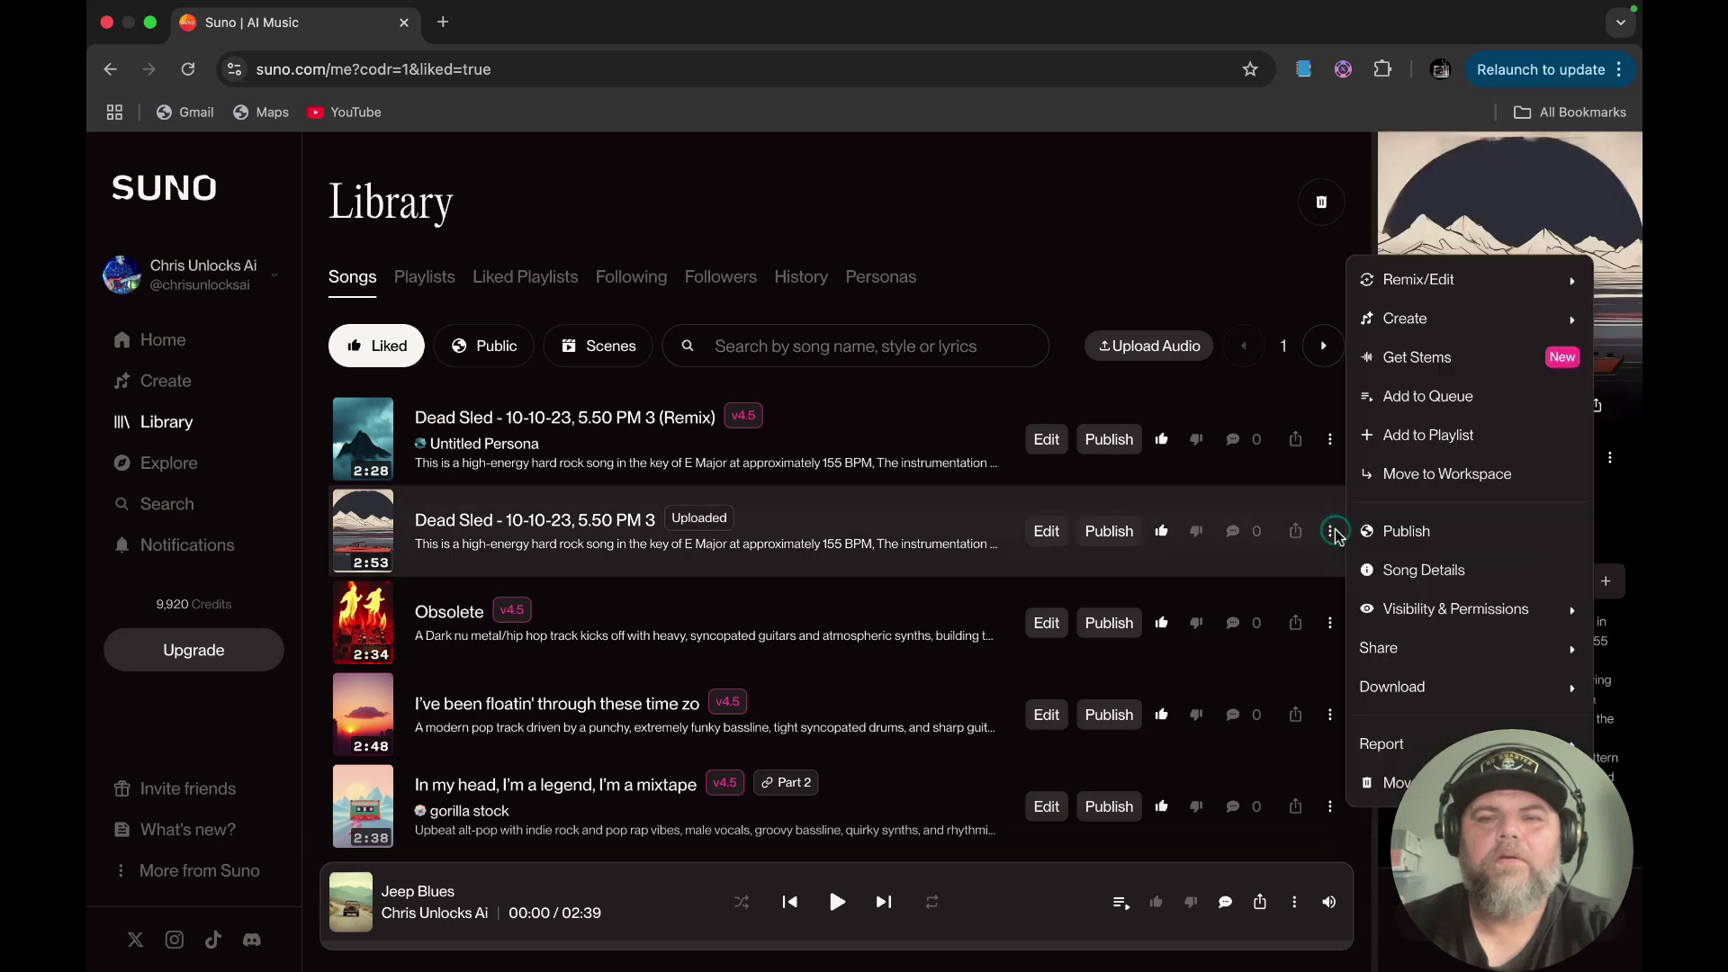
mouse_move(1438, 283)
click(1254, 292)
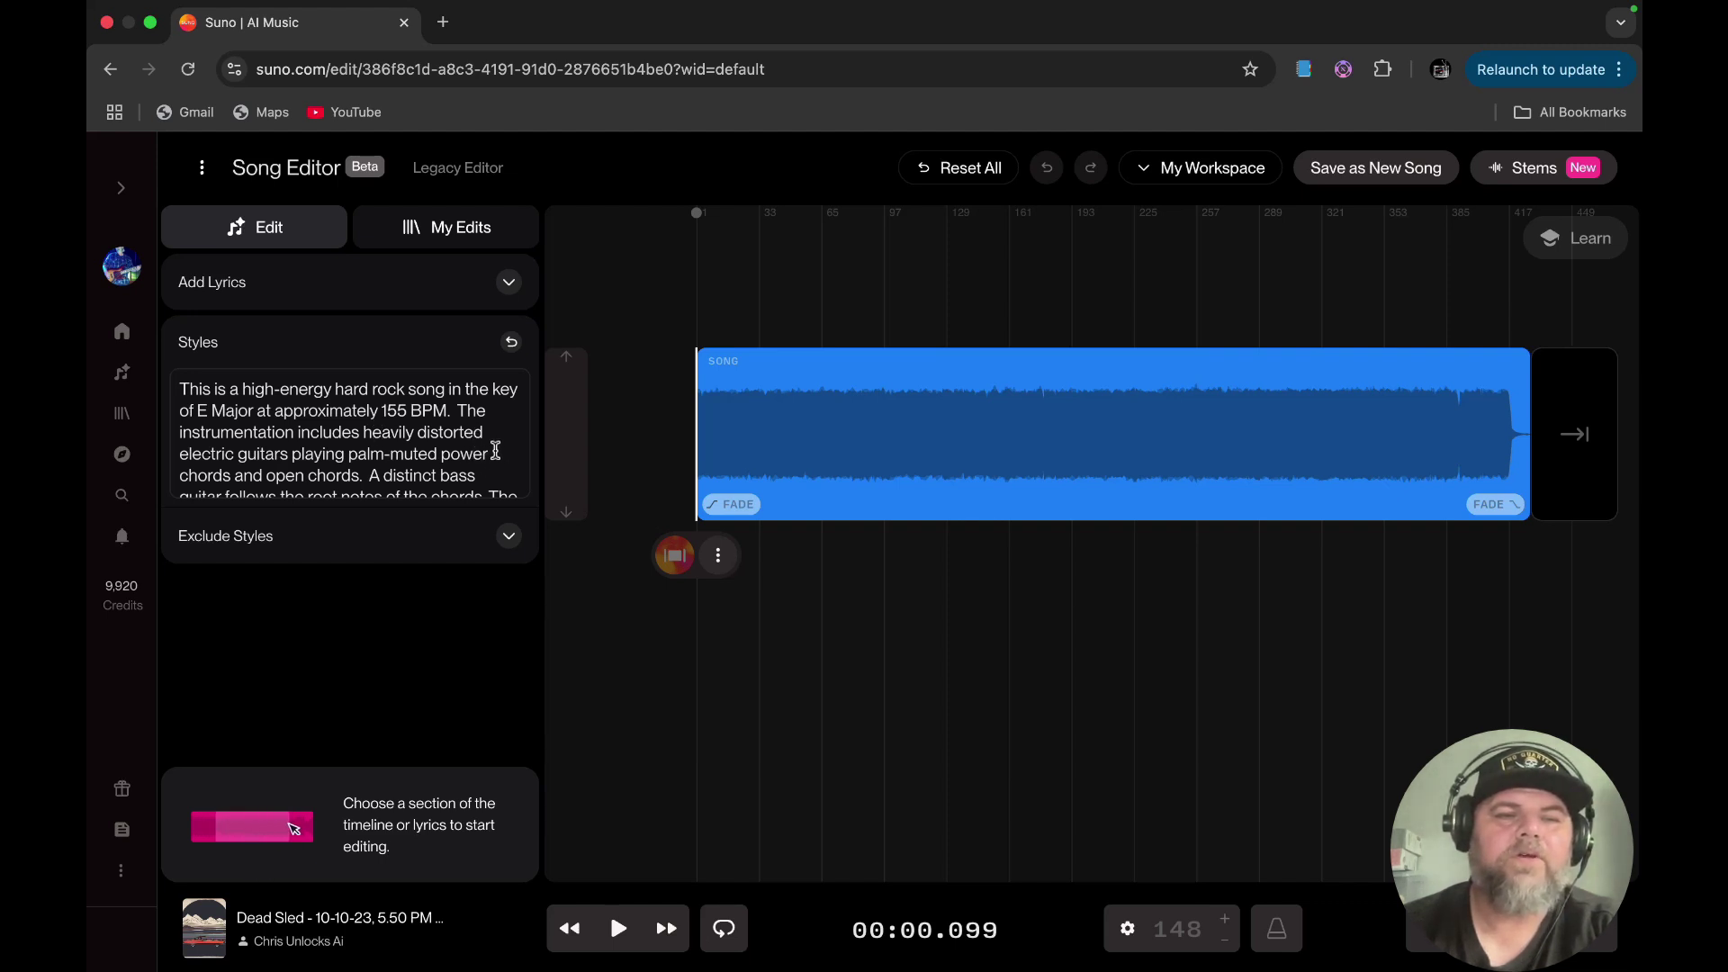
scroll(495, 450, down, 3)
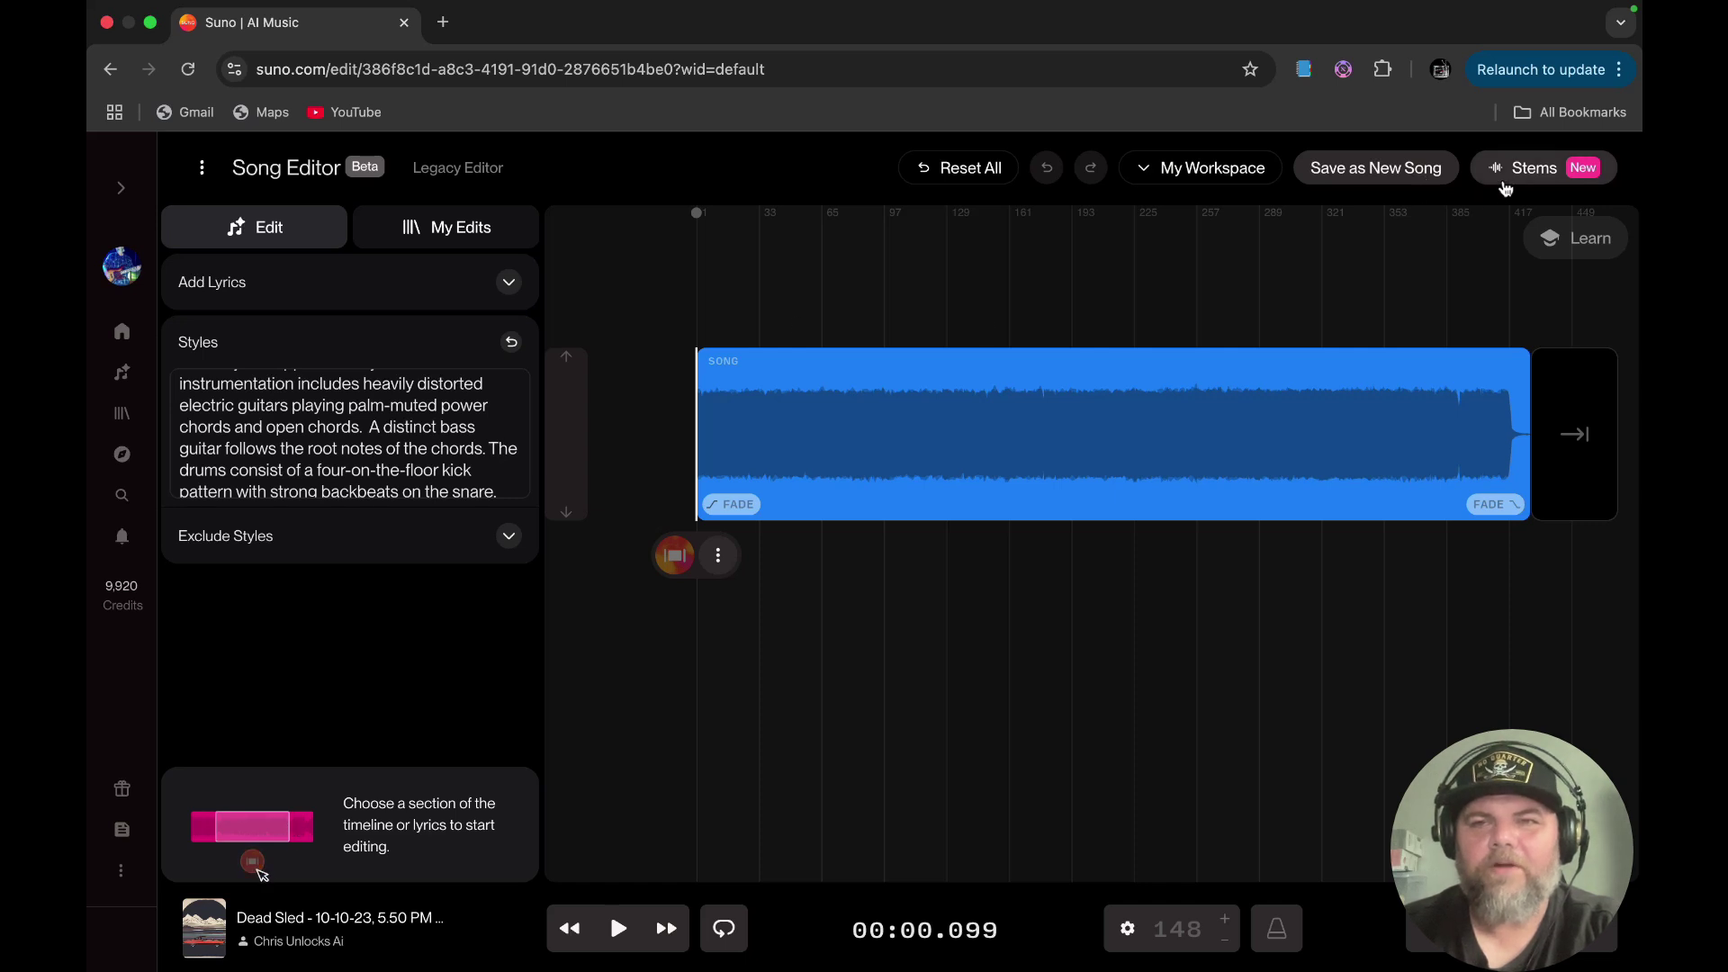
Open the Stems options and show the extracted Version 2 Drums, Bass, Guitar and Synth stems
click(1514, 179)
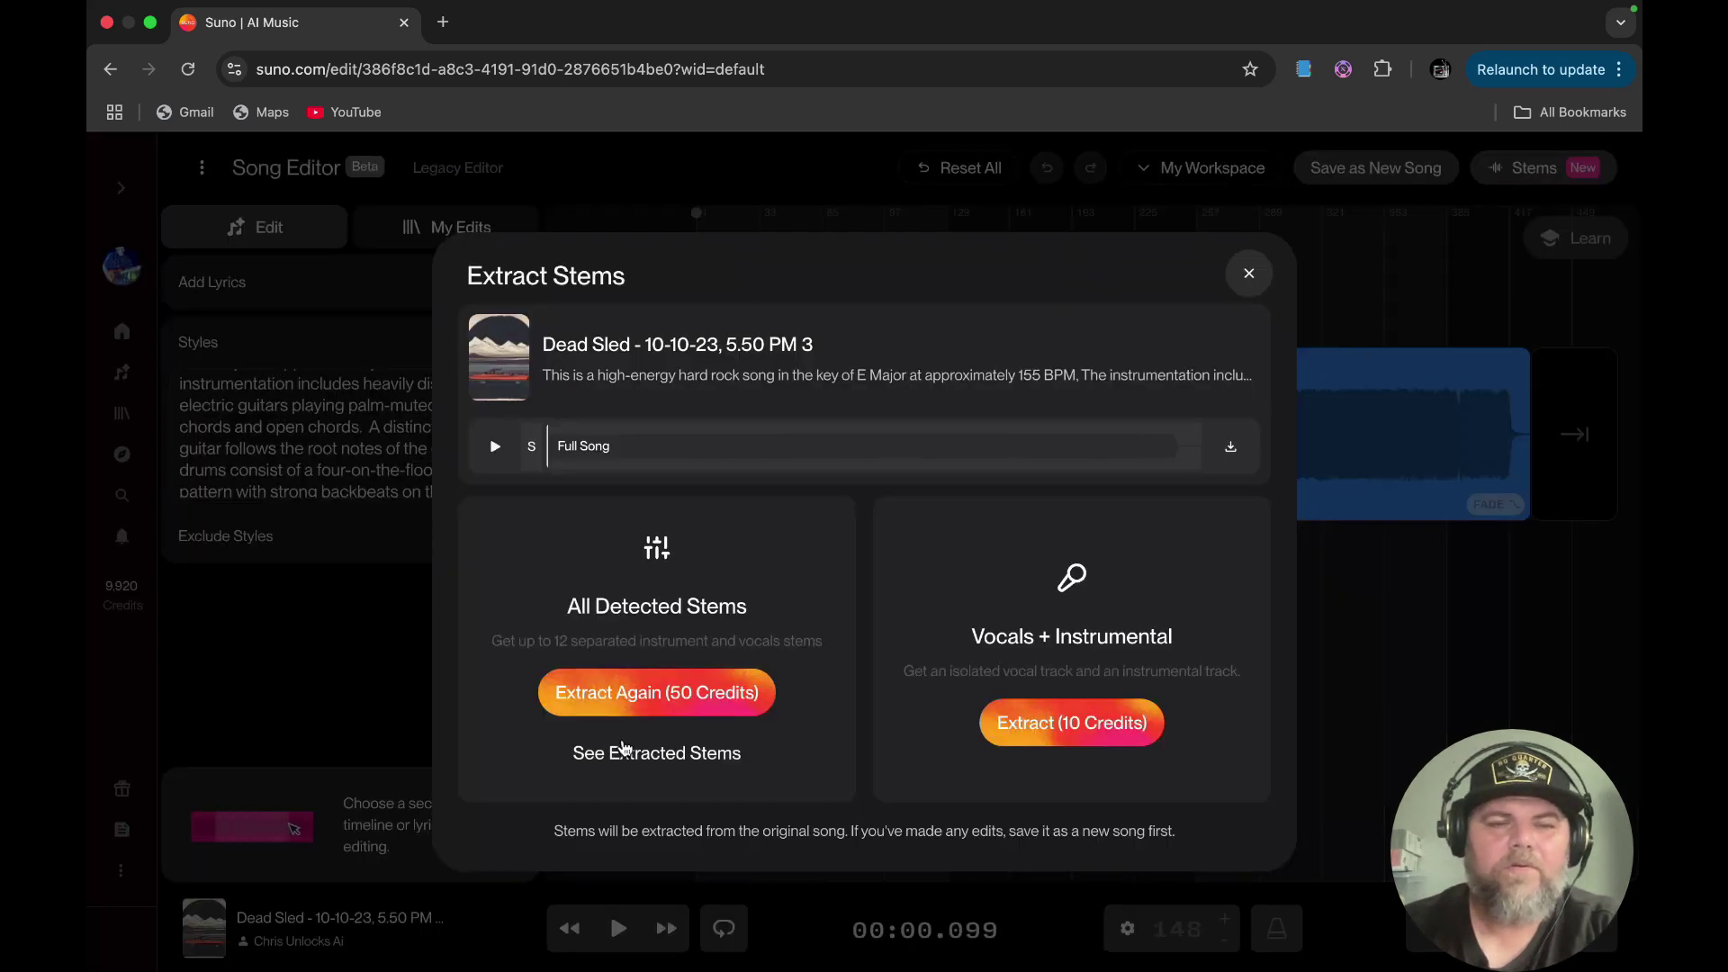
click(635, 755)
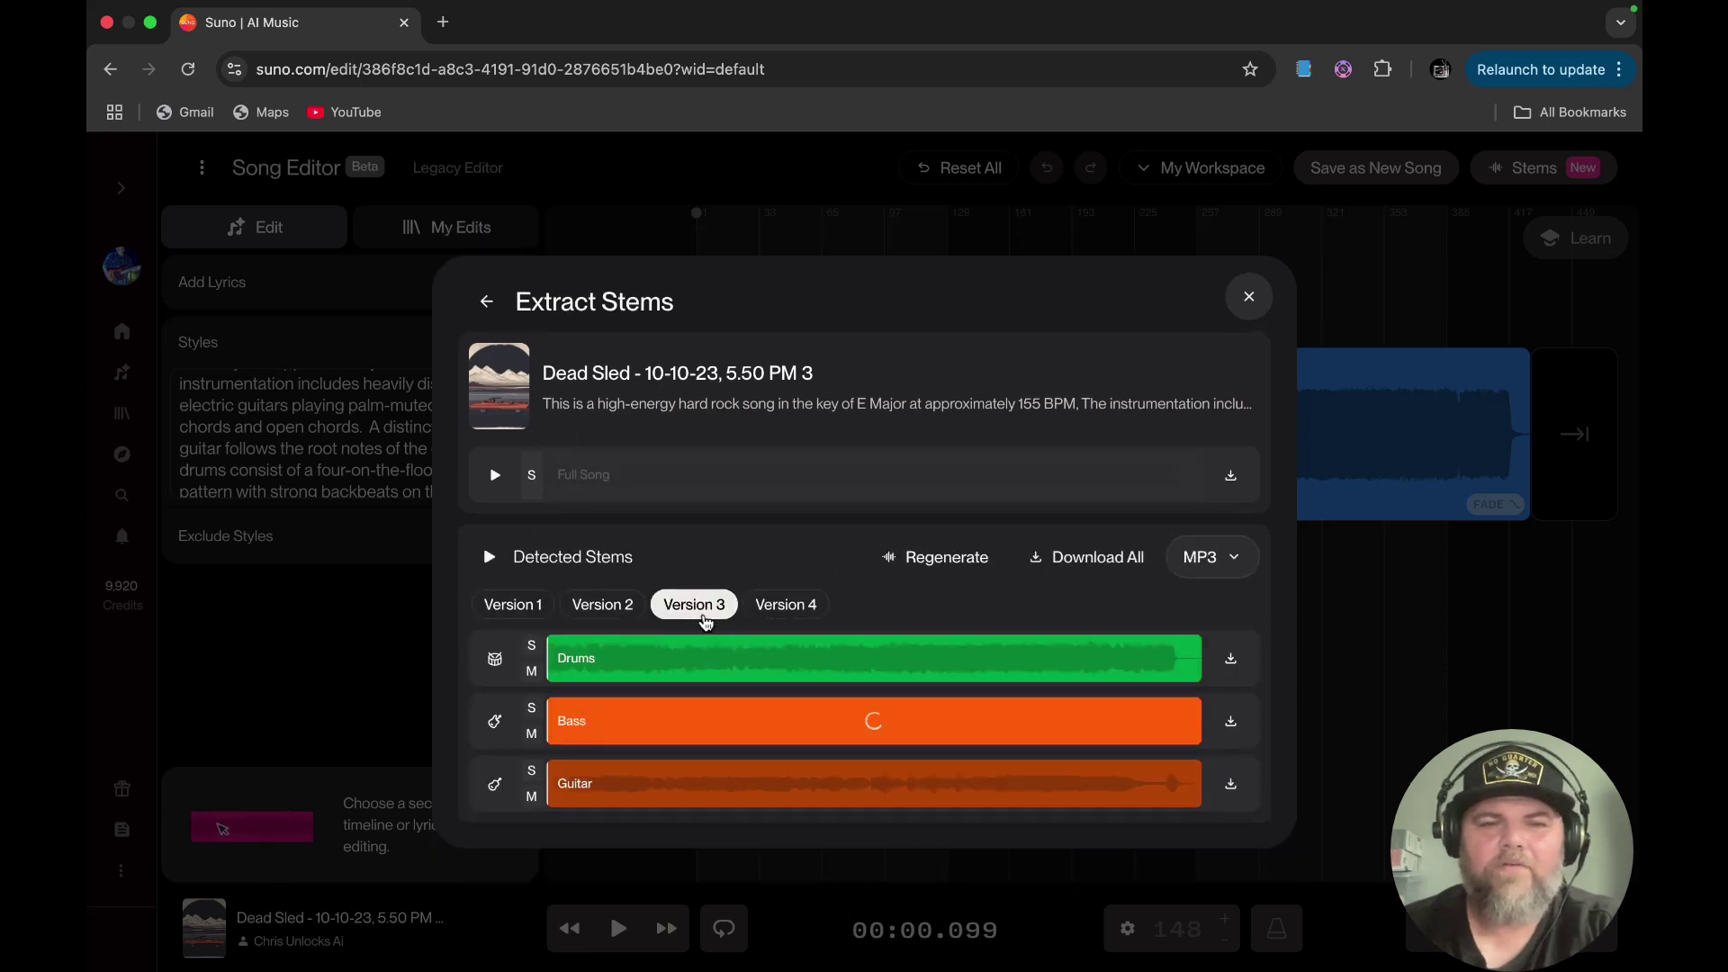
click(592, 608)
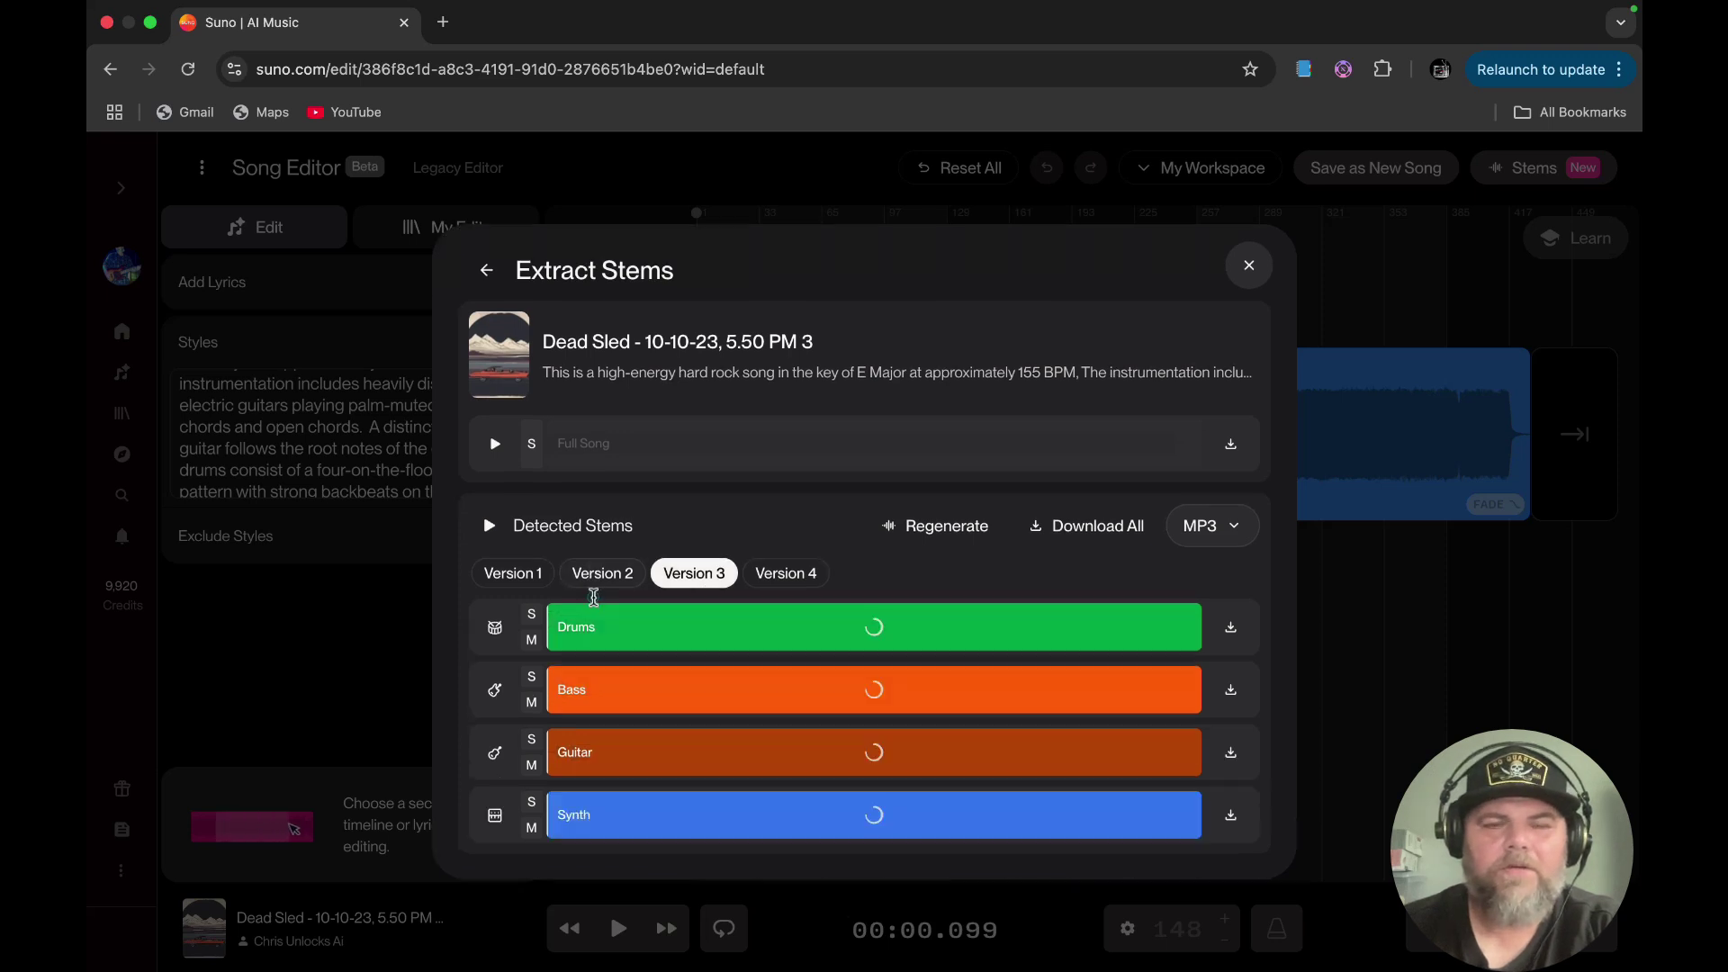
triple_click(747, 263)
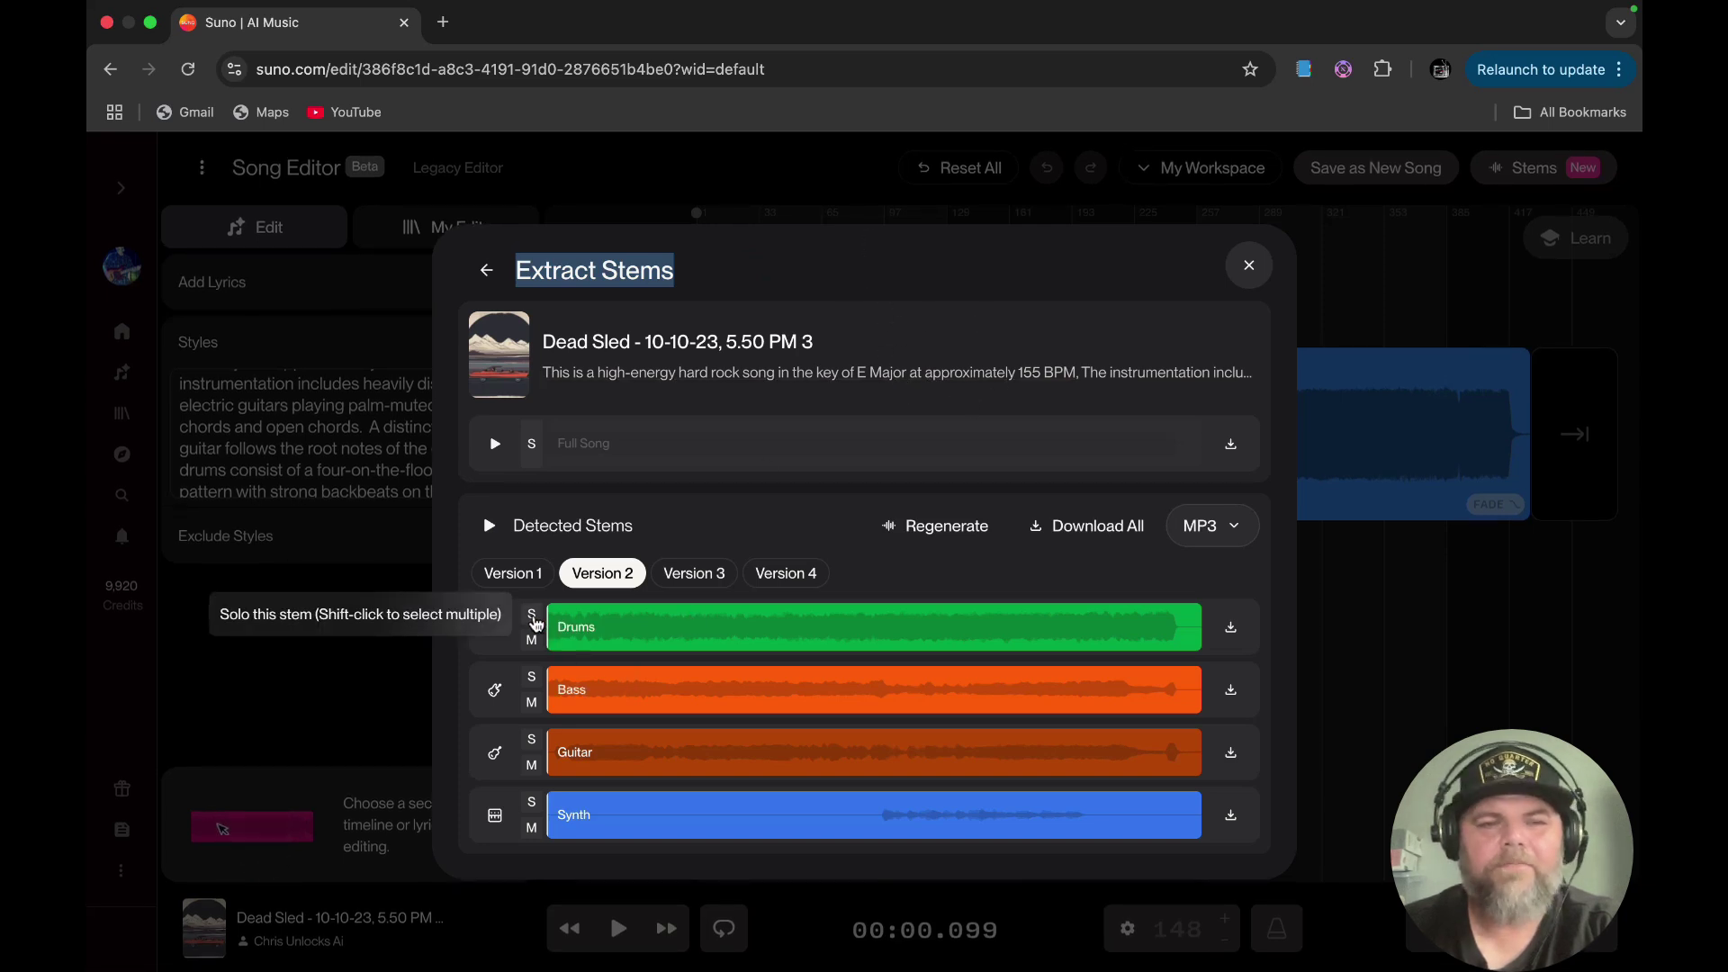
click(533, 617)
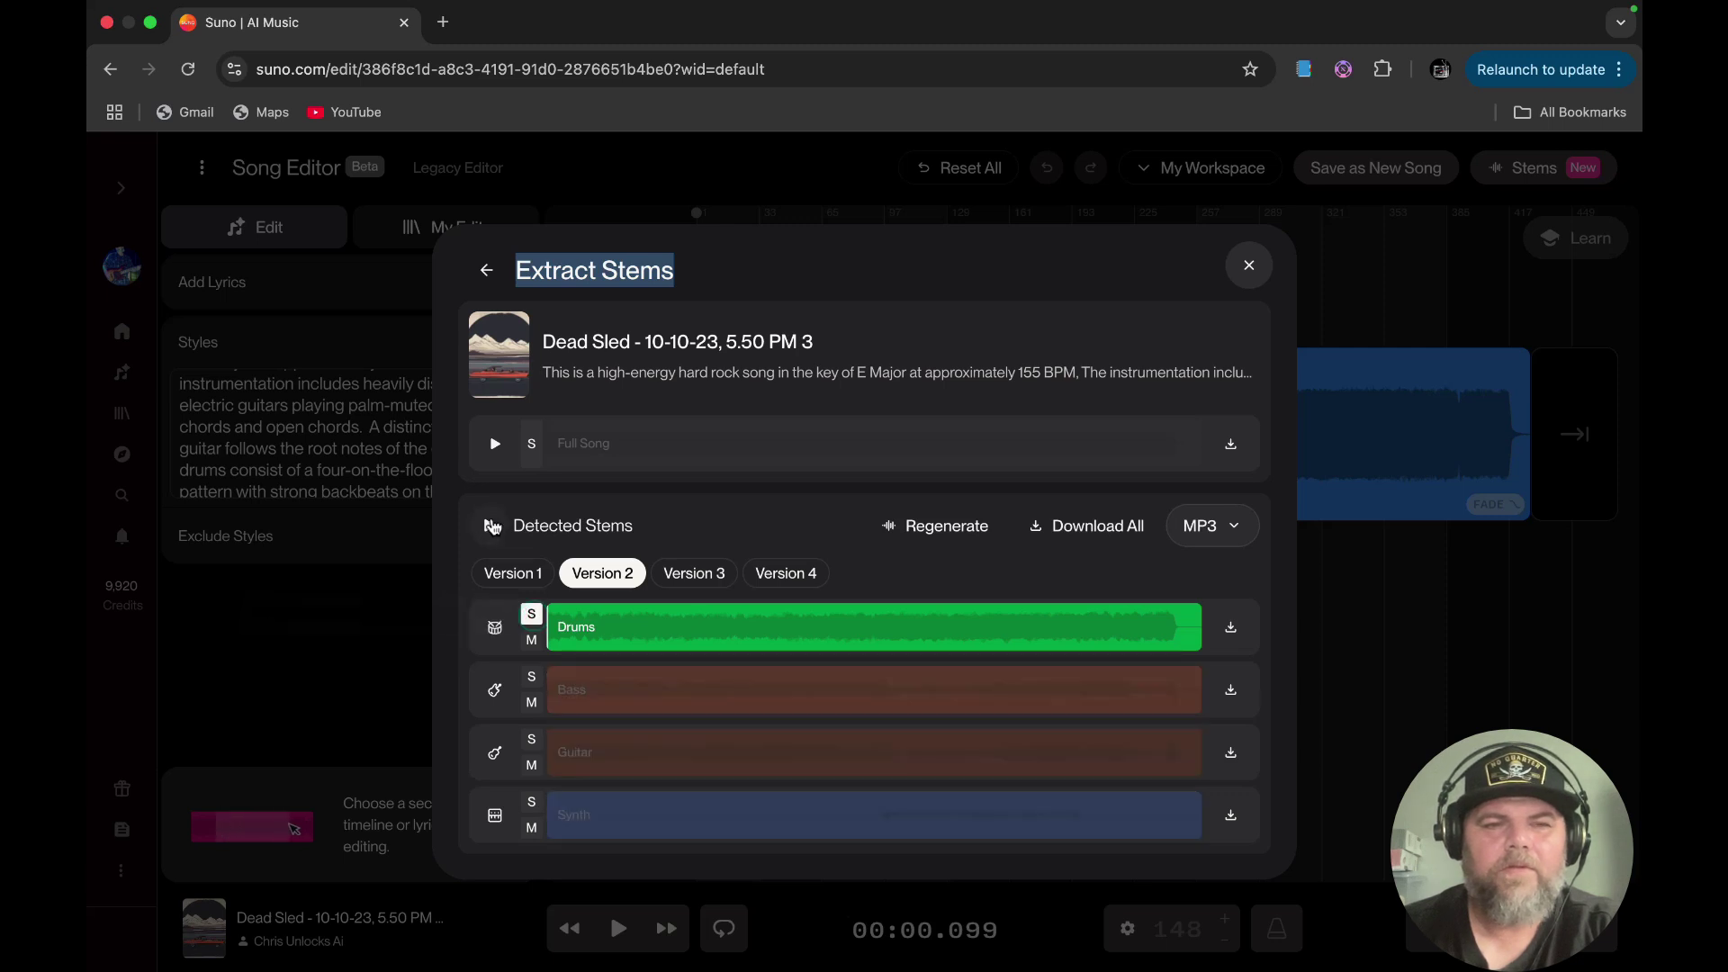
click(490, 524)
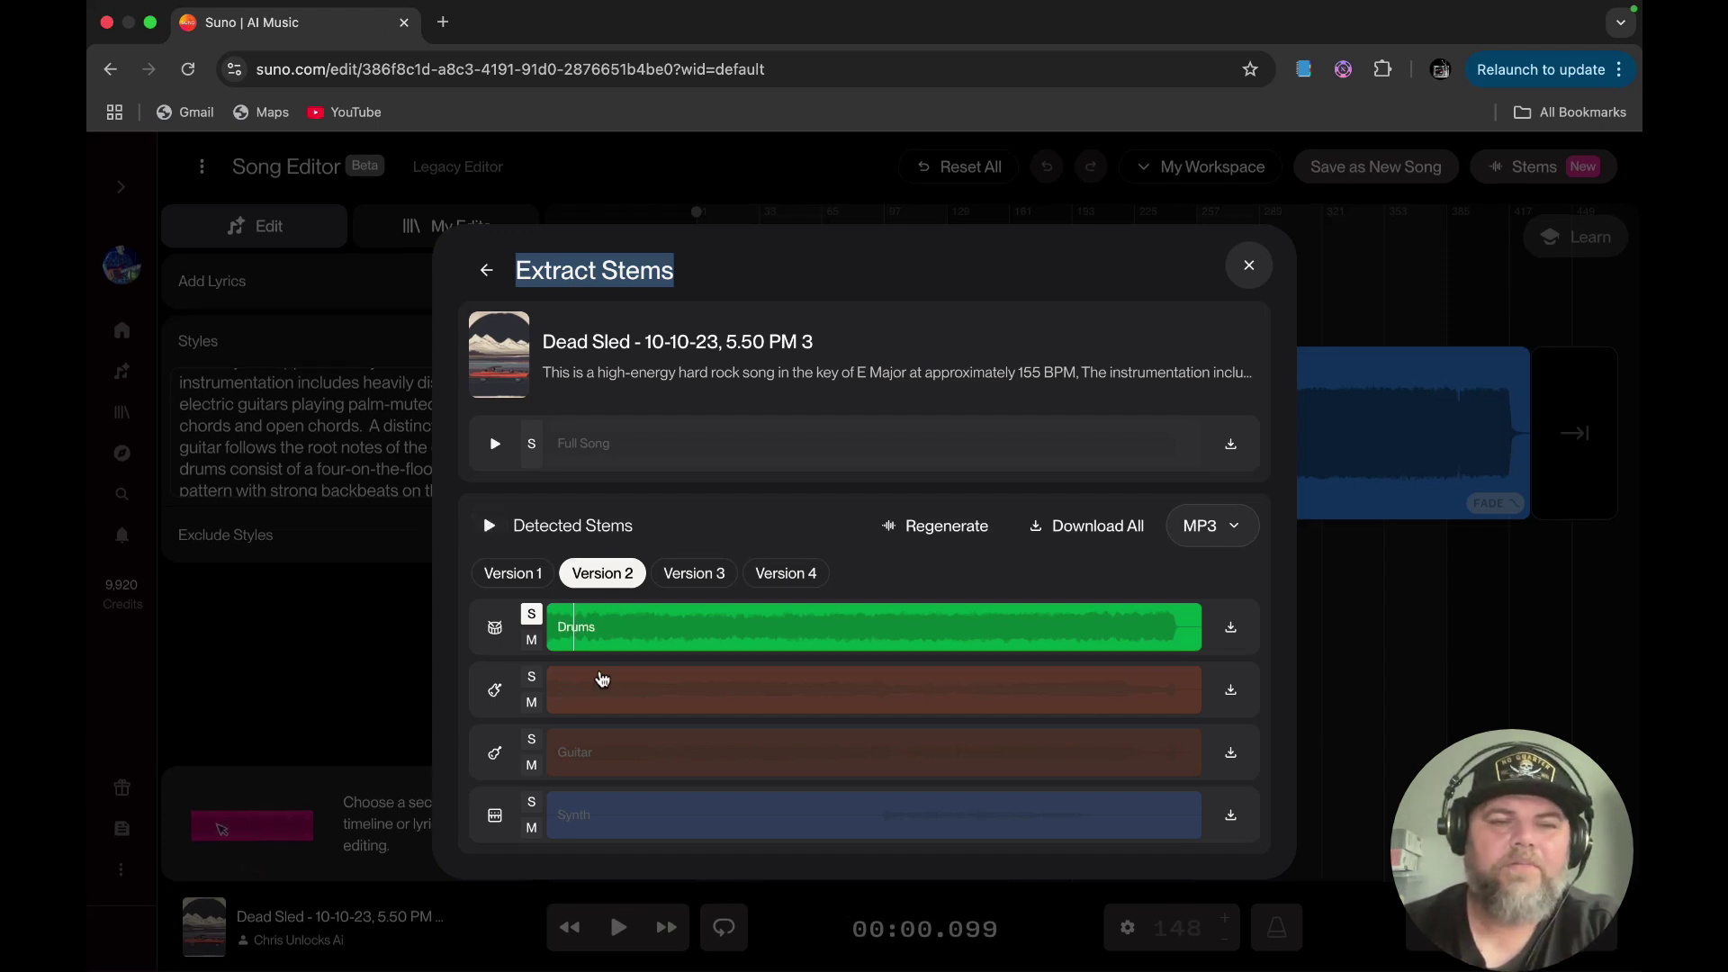
click(532, 616)
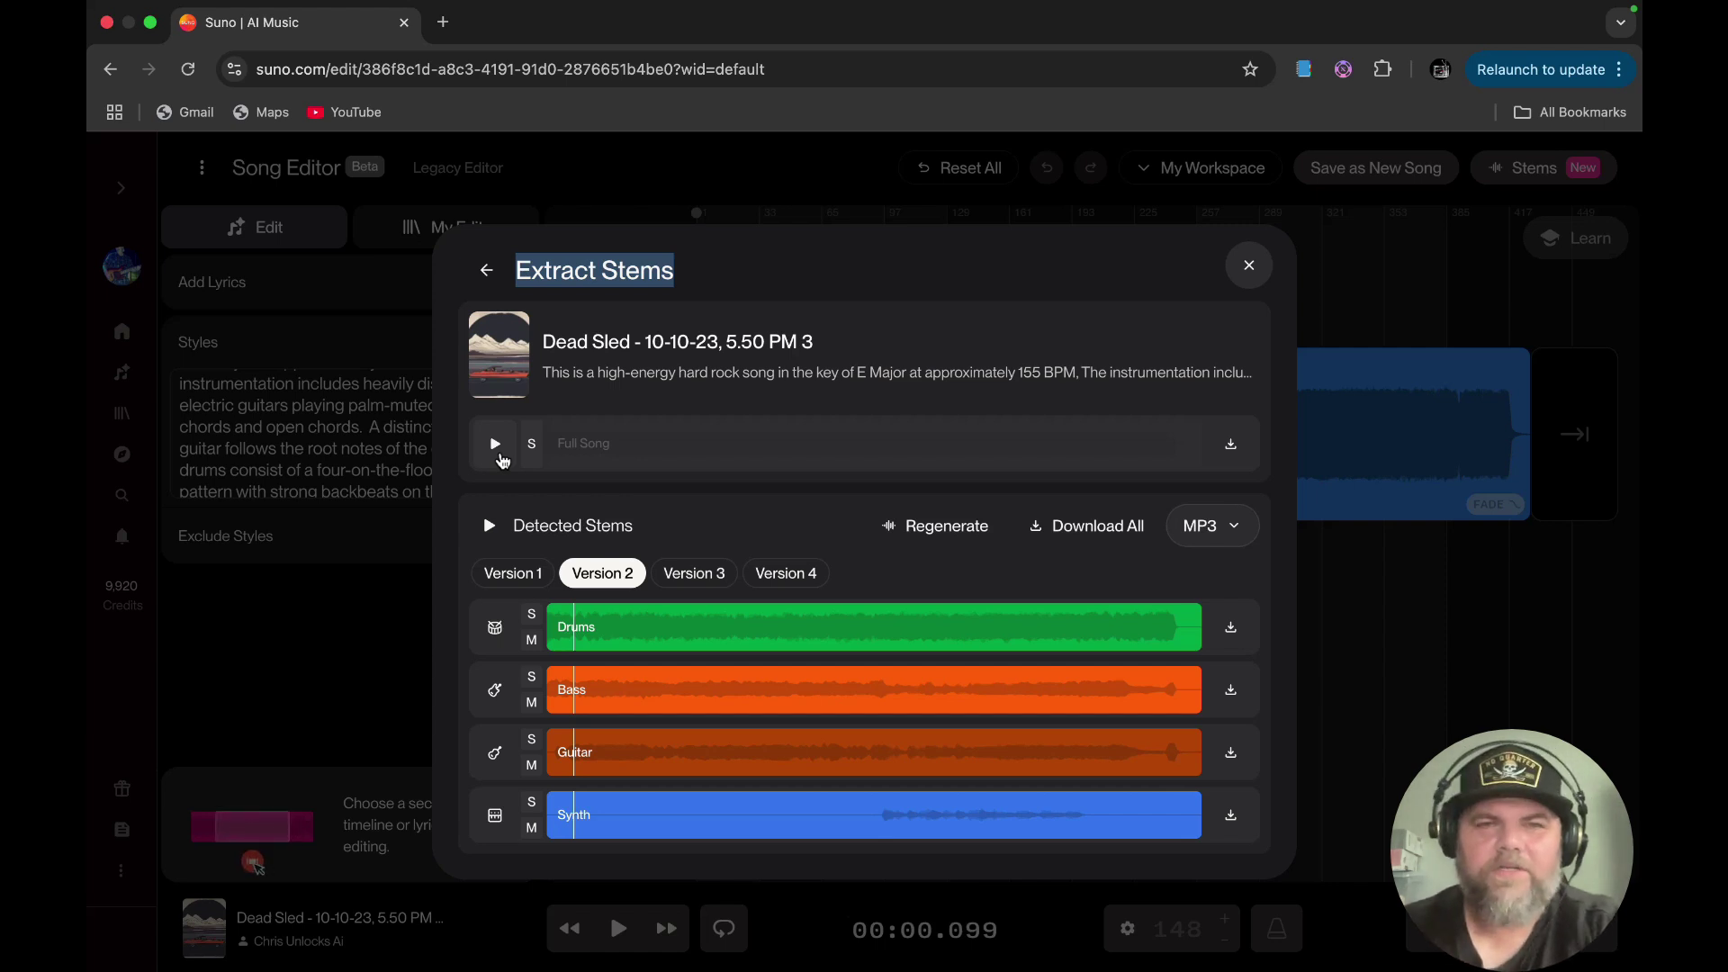
Play the full original Dead Sled song for comparison, then pause it partway through
click(496, 446)
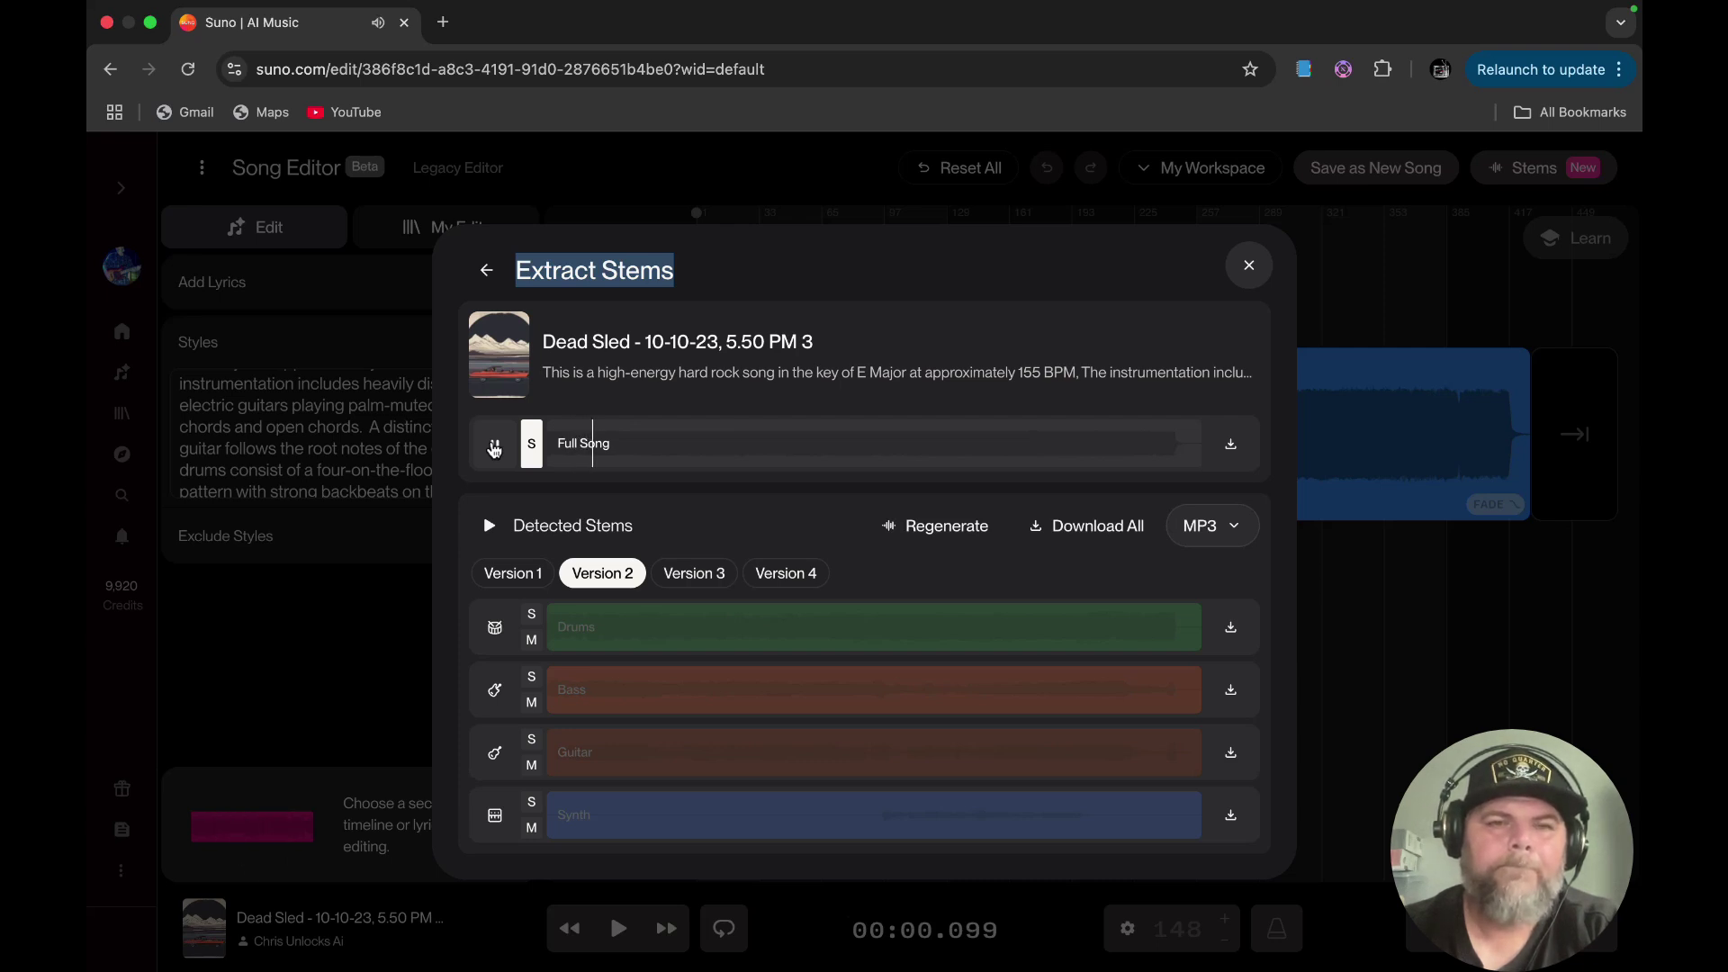
click(493, 446)
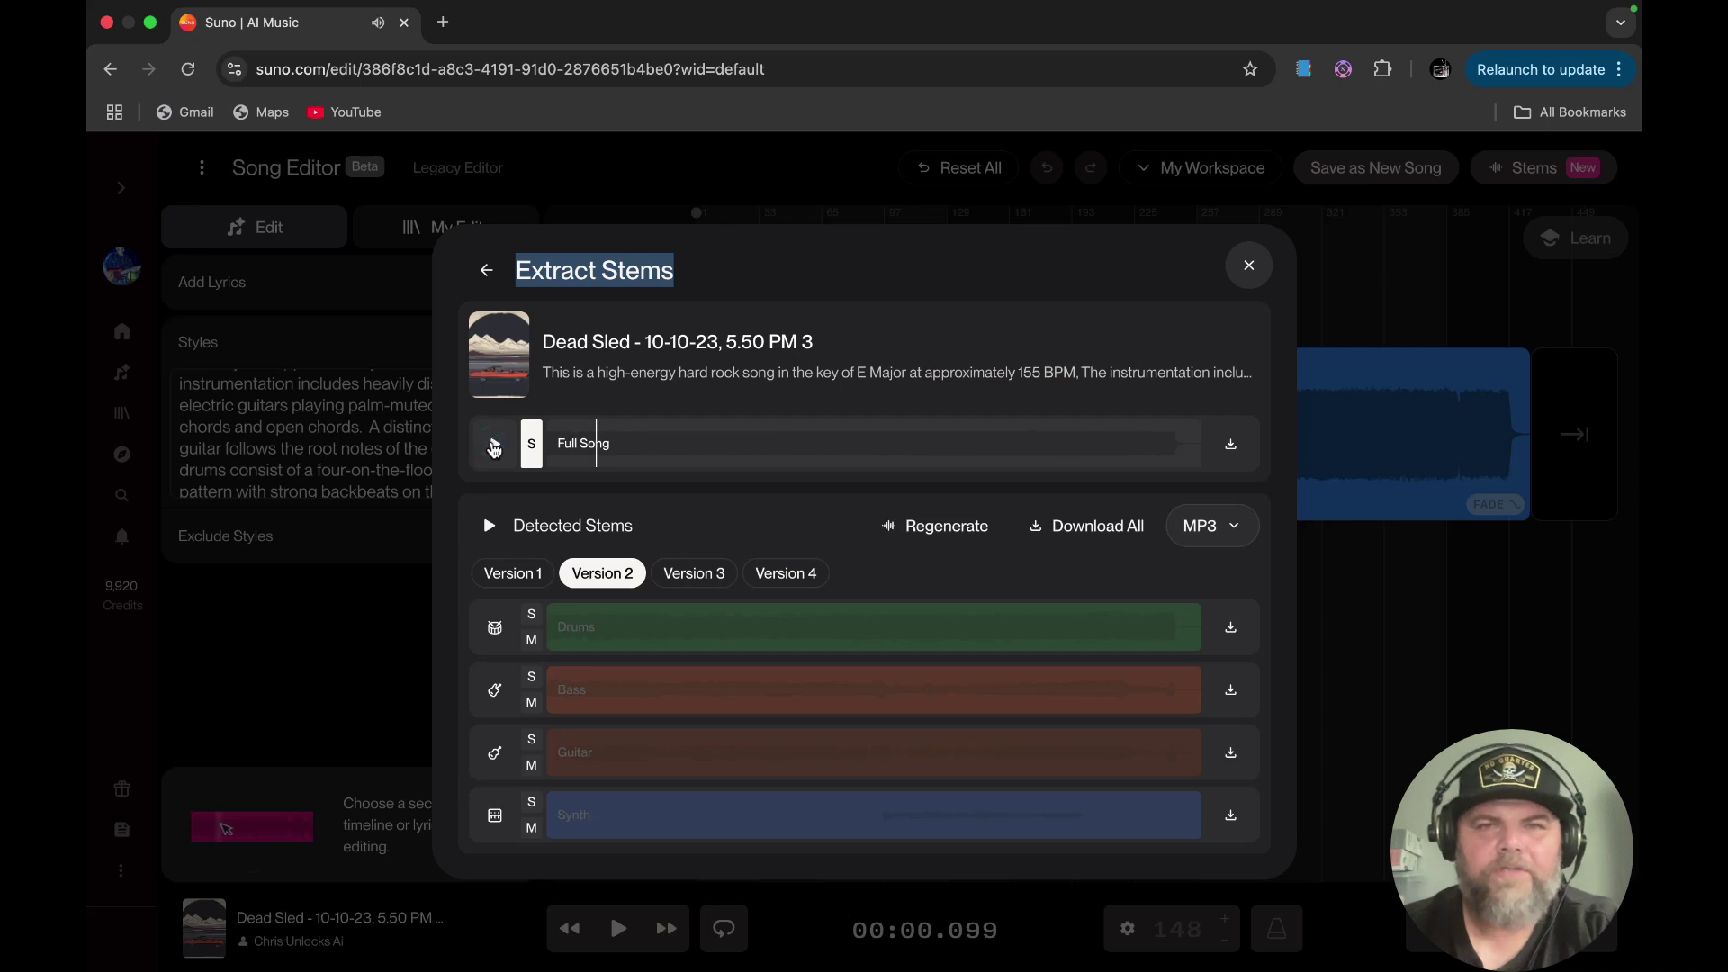
click(532, 679)
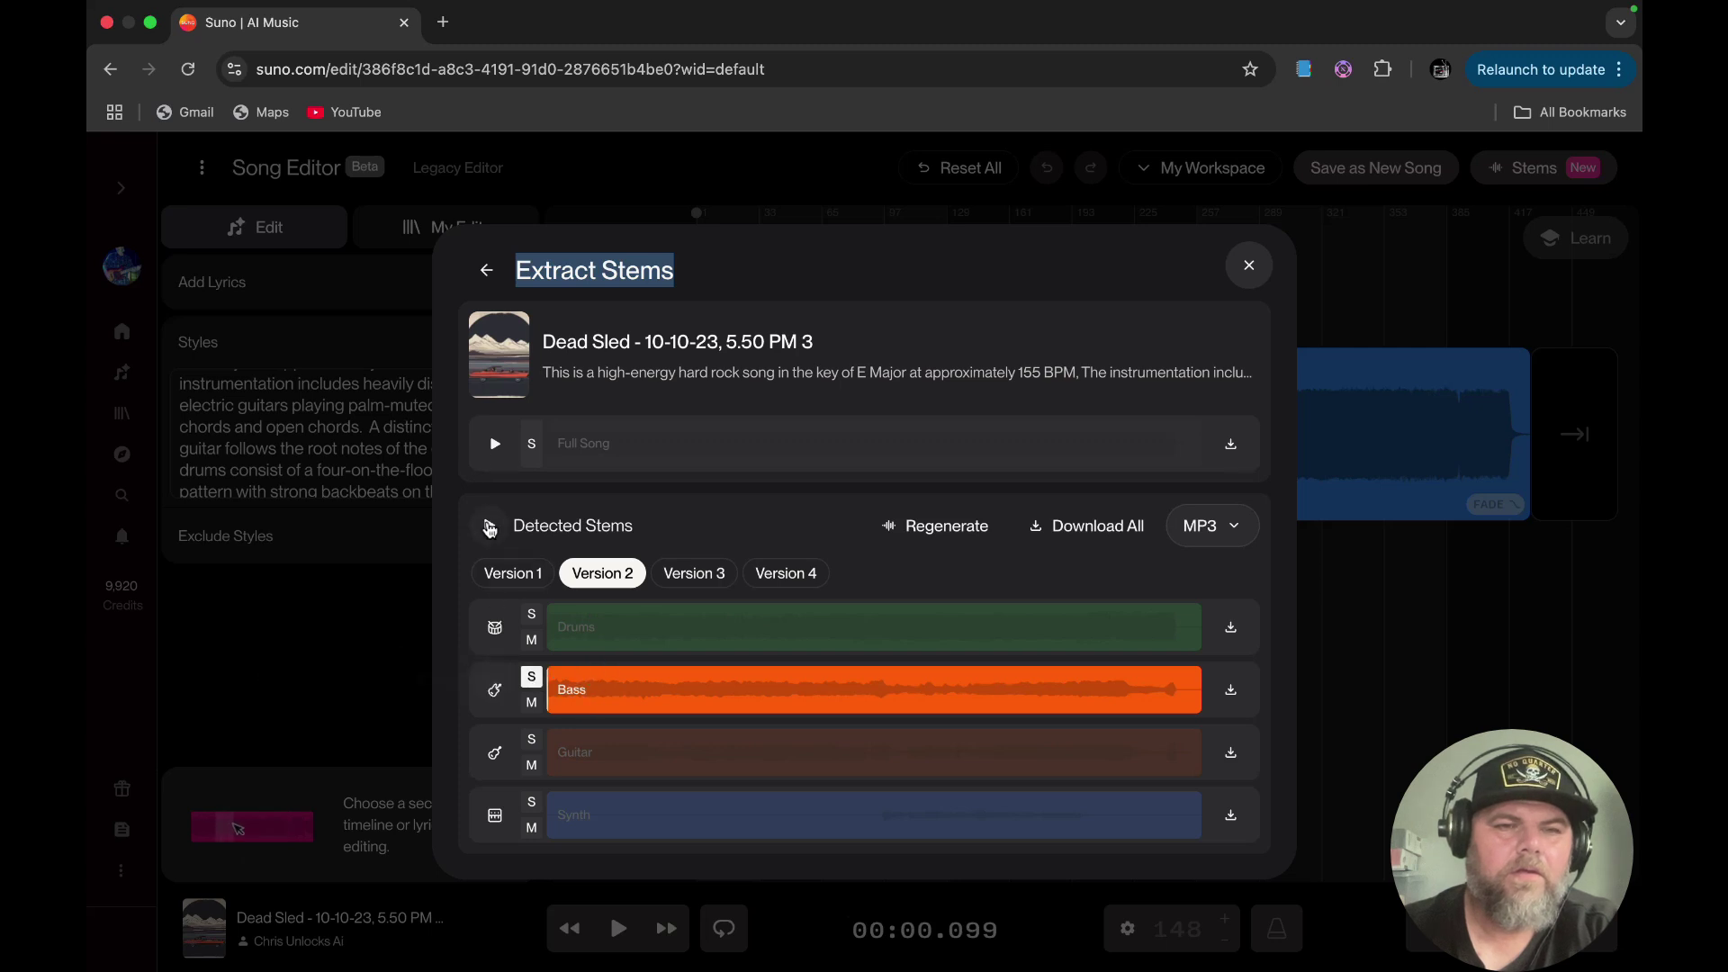
click(492, 450)
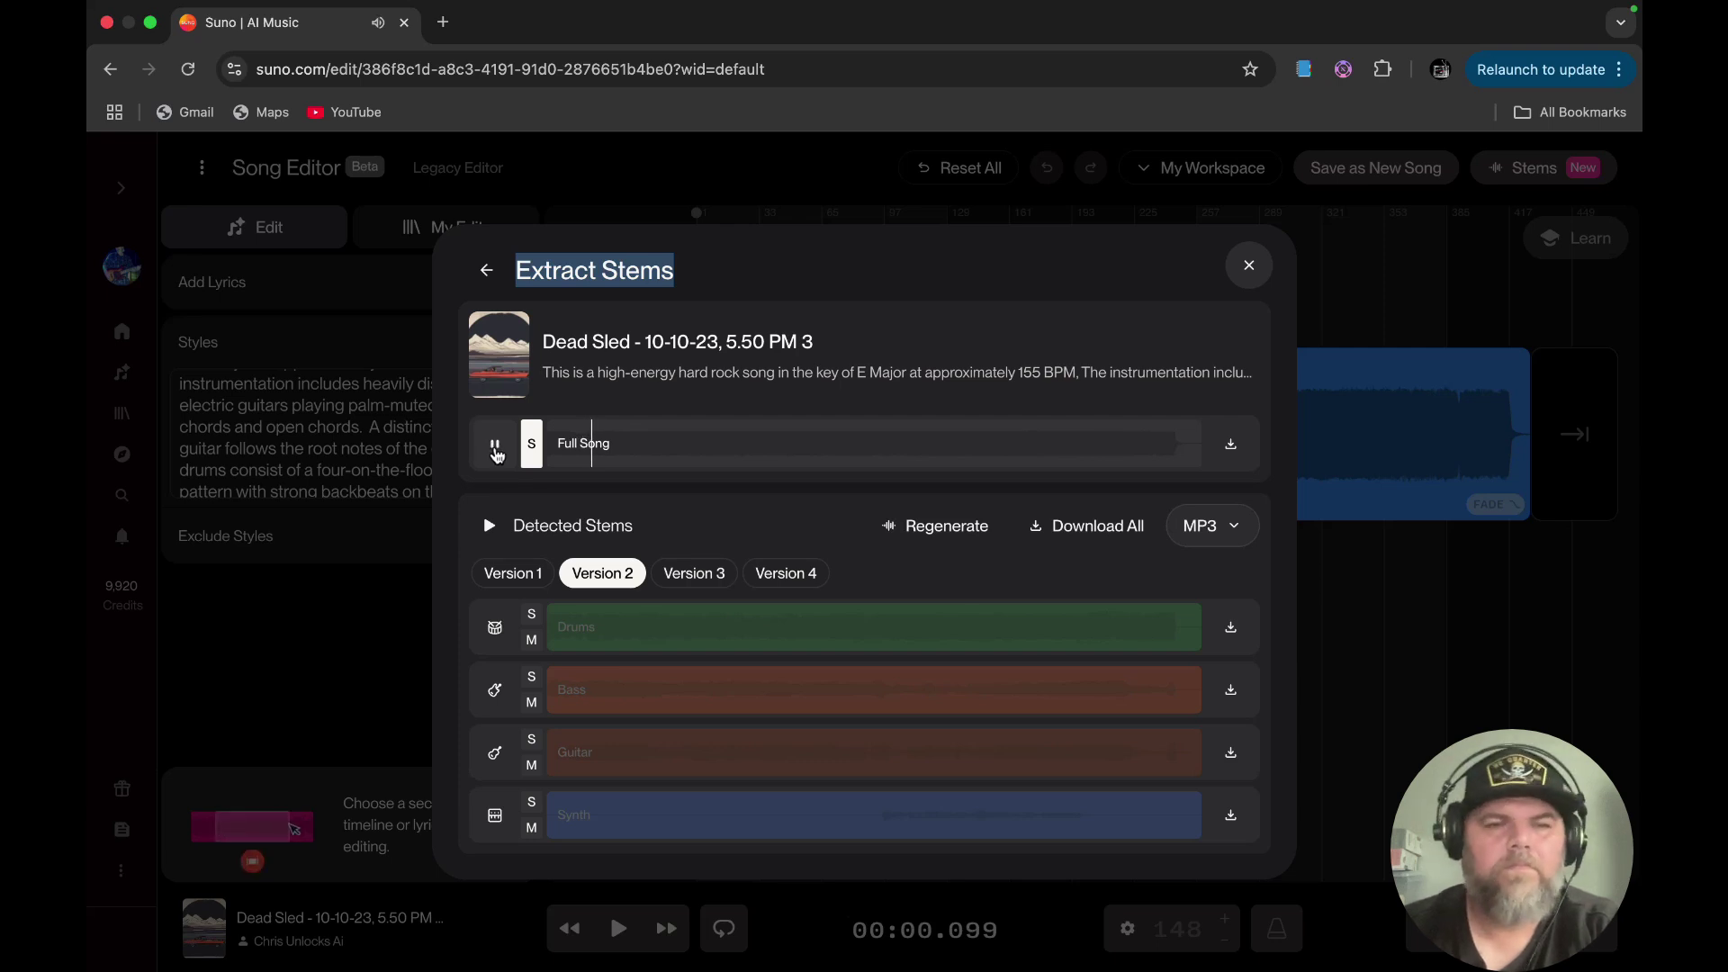
click(496, 447)
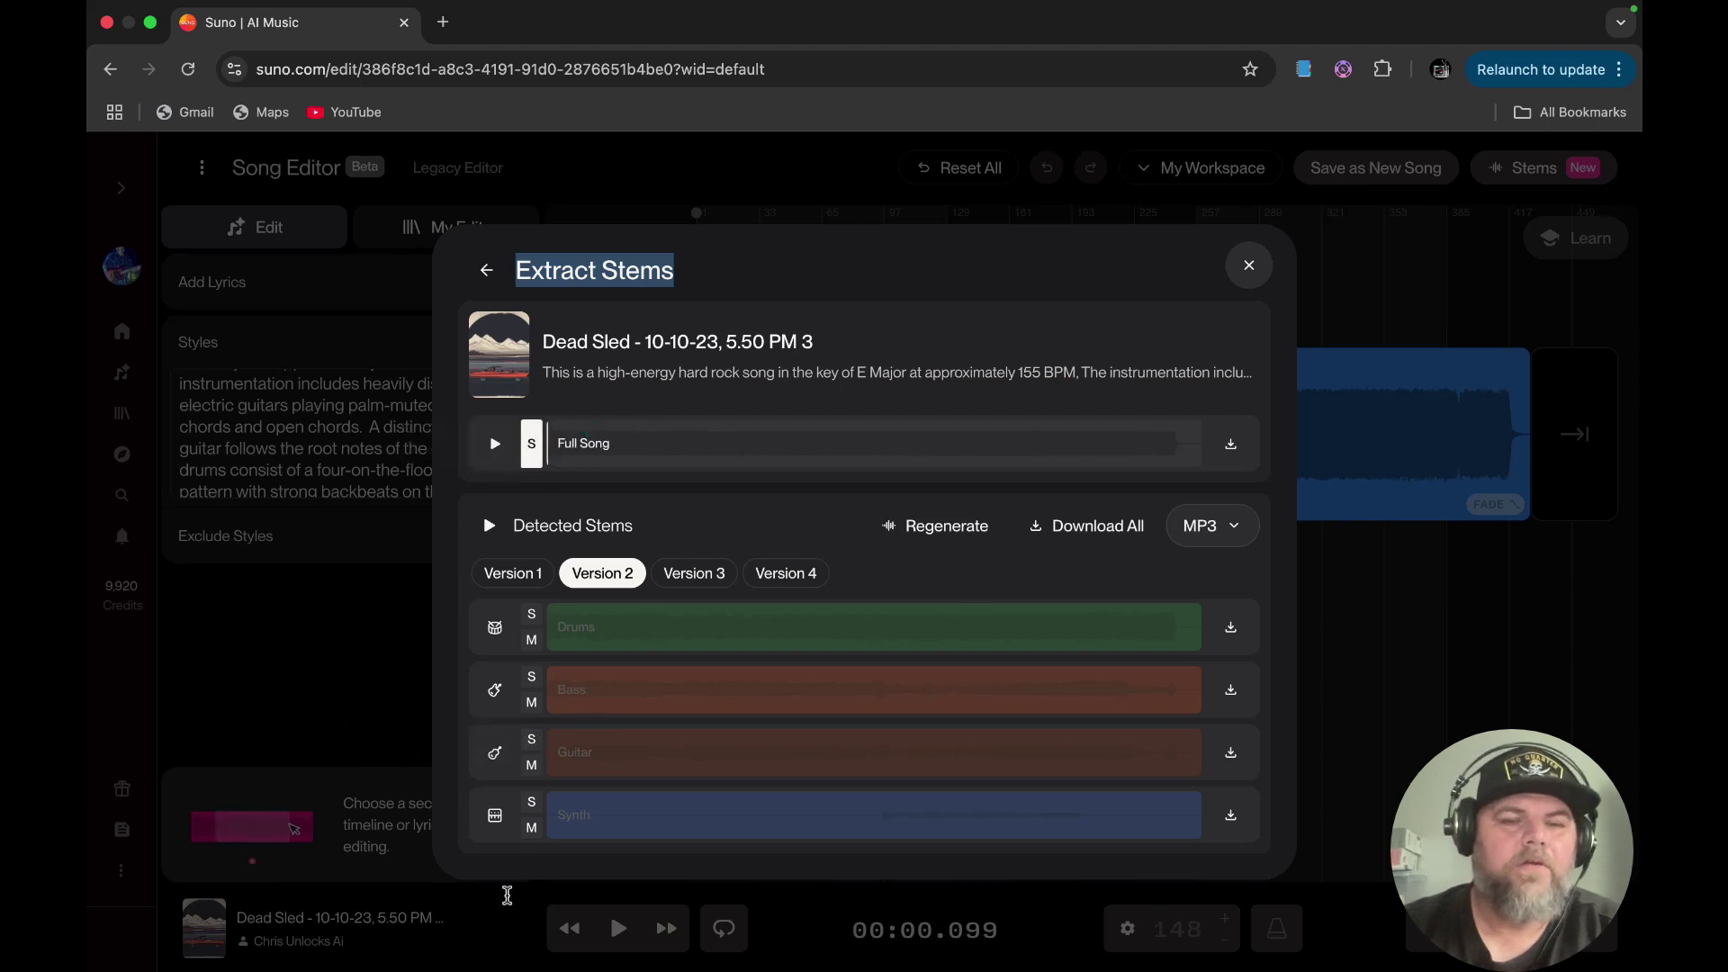
Solo the Guitar stem, then play the full Dead Sled song and stop playback
click(533, 743)
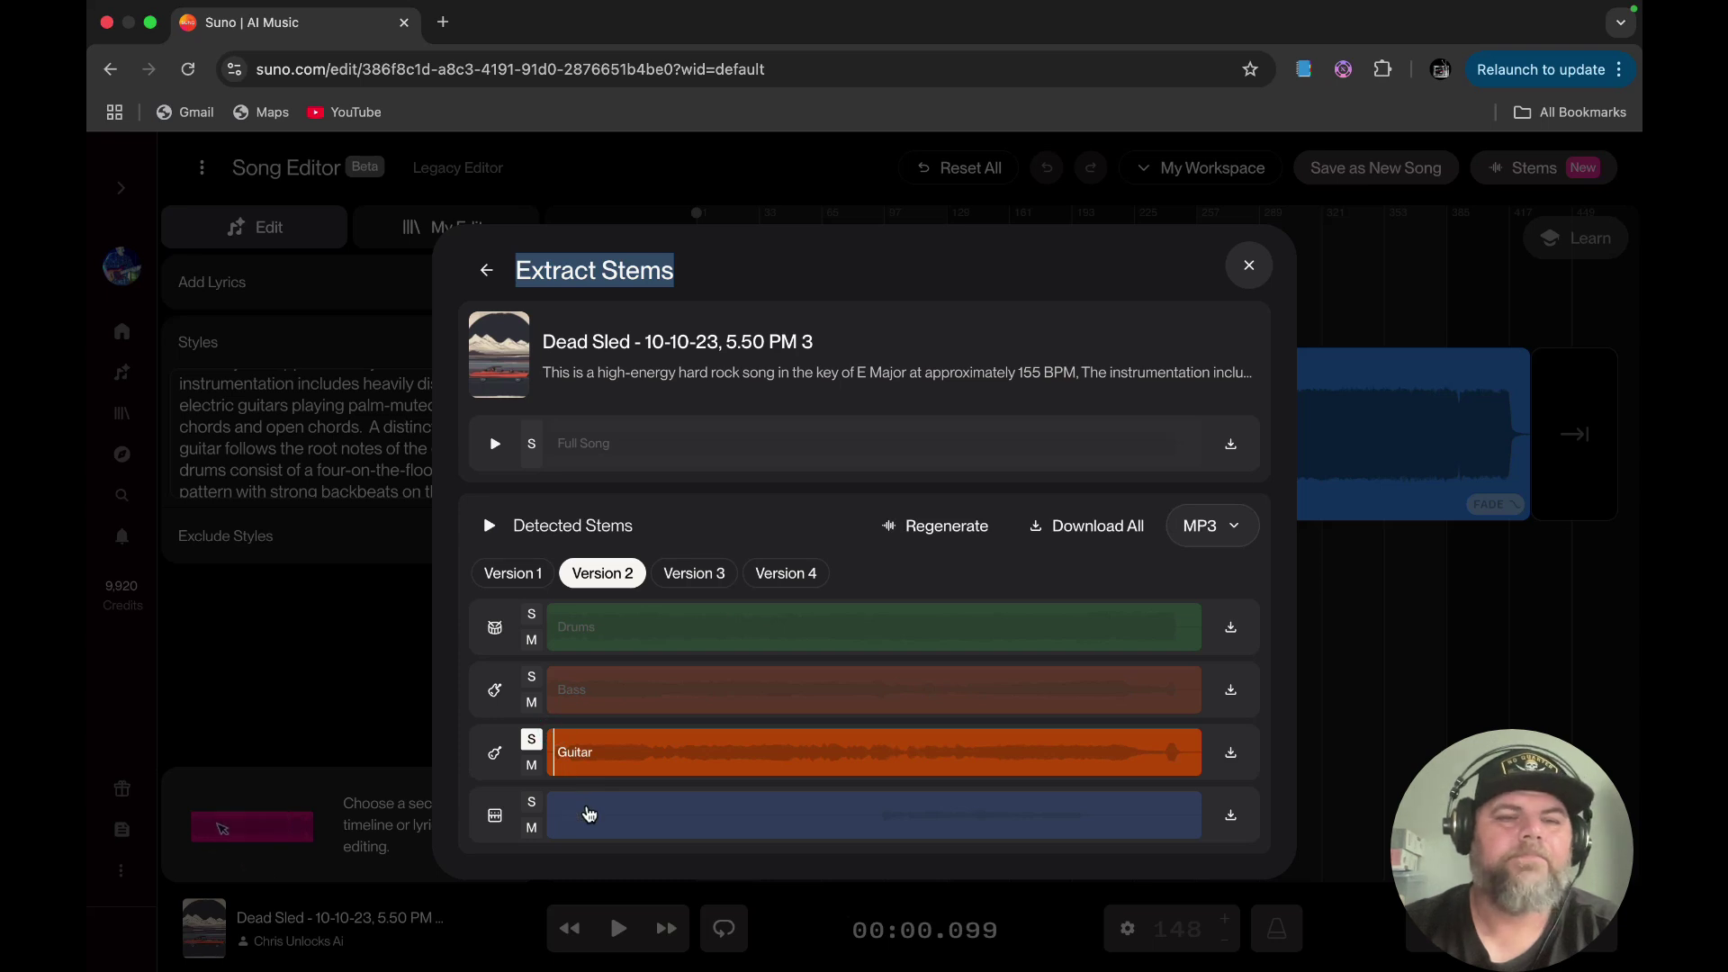
click(494, 443)
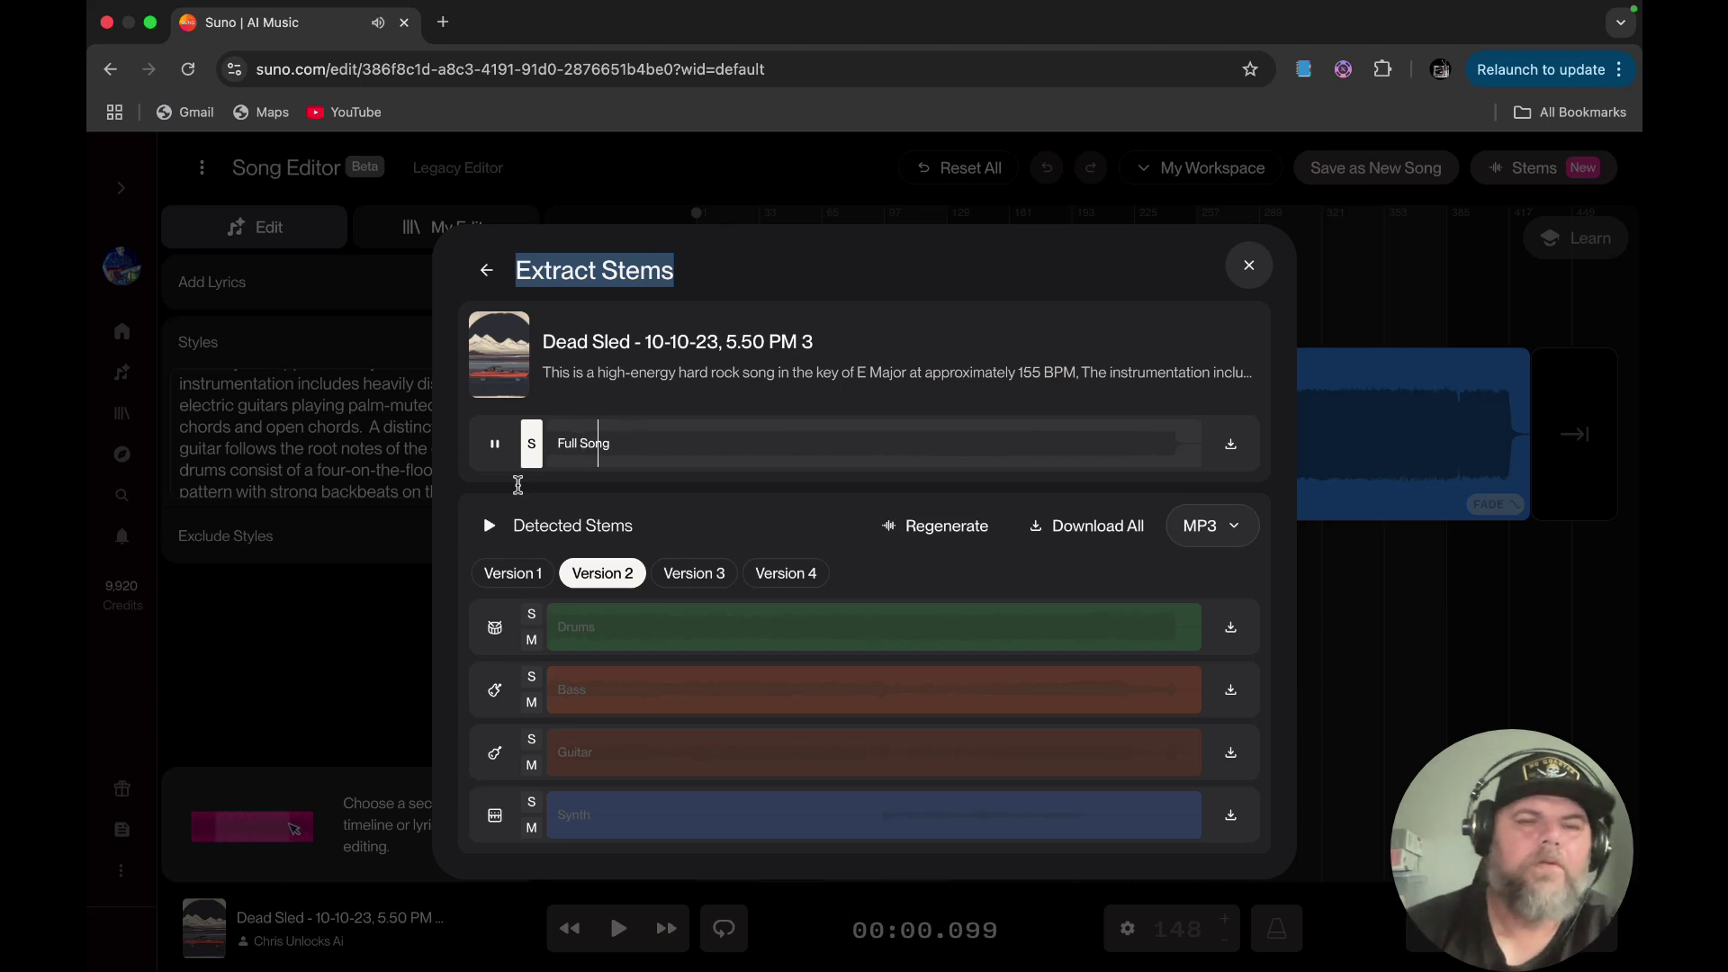
key(space)
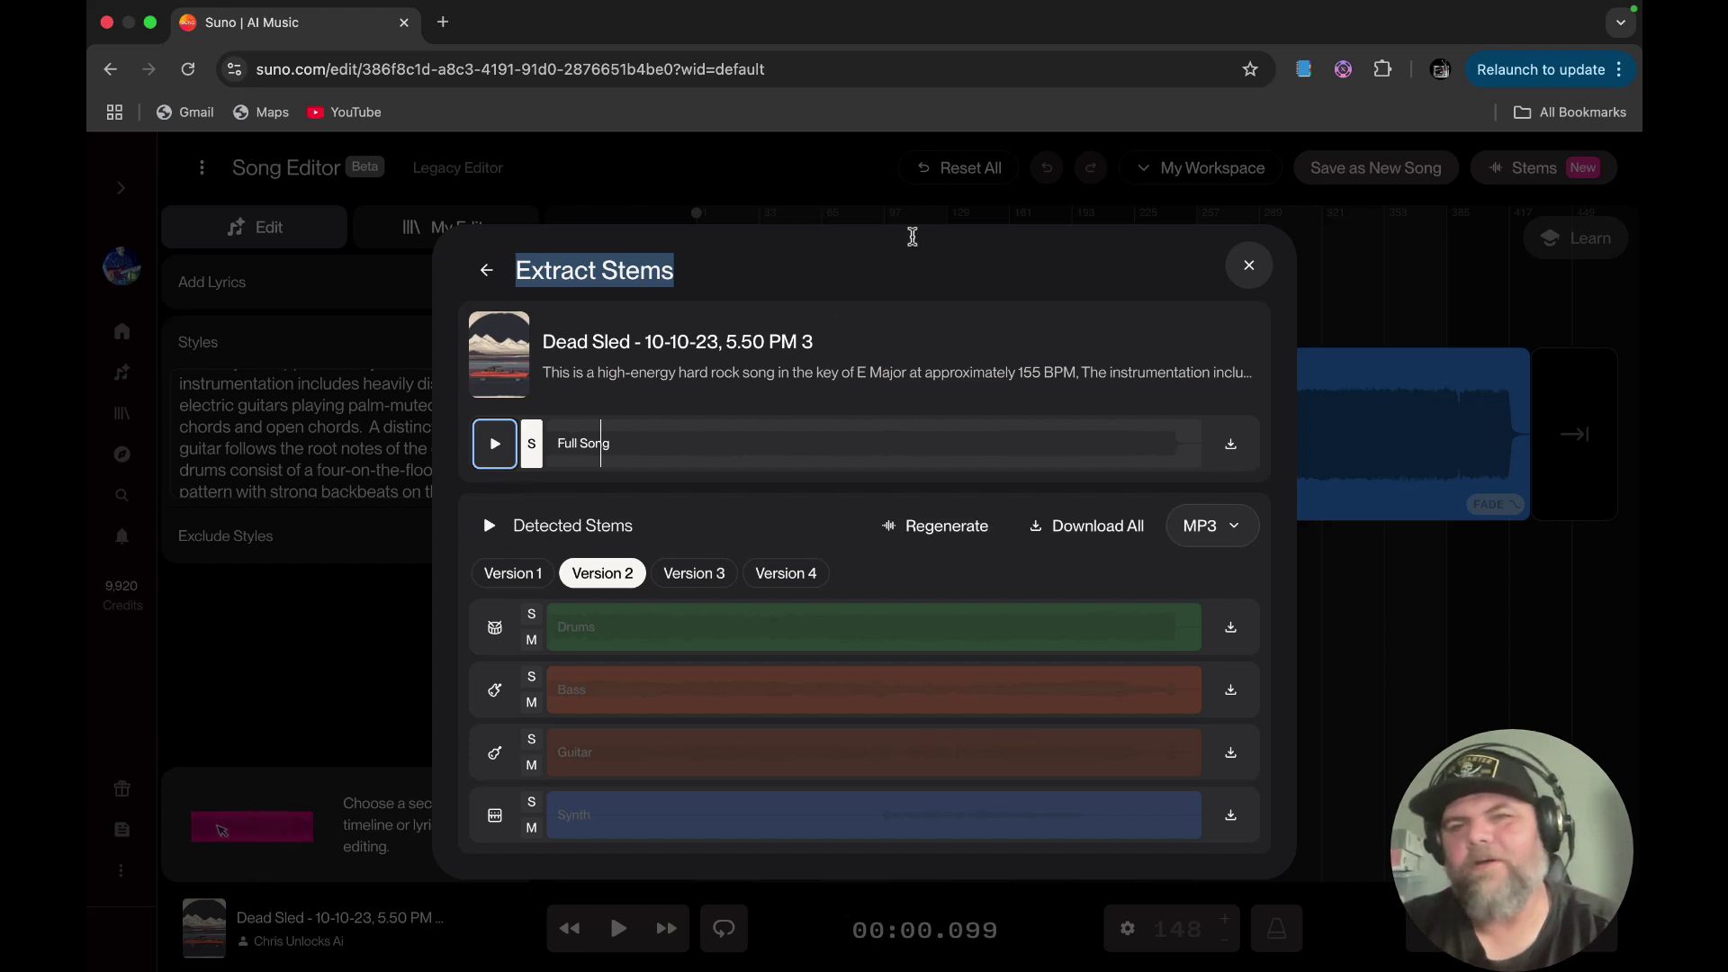
Close the Extract Stems dialog to return to the Dead Sled timeline
click(1246, 279)
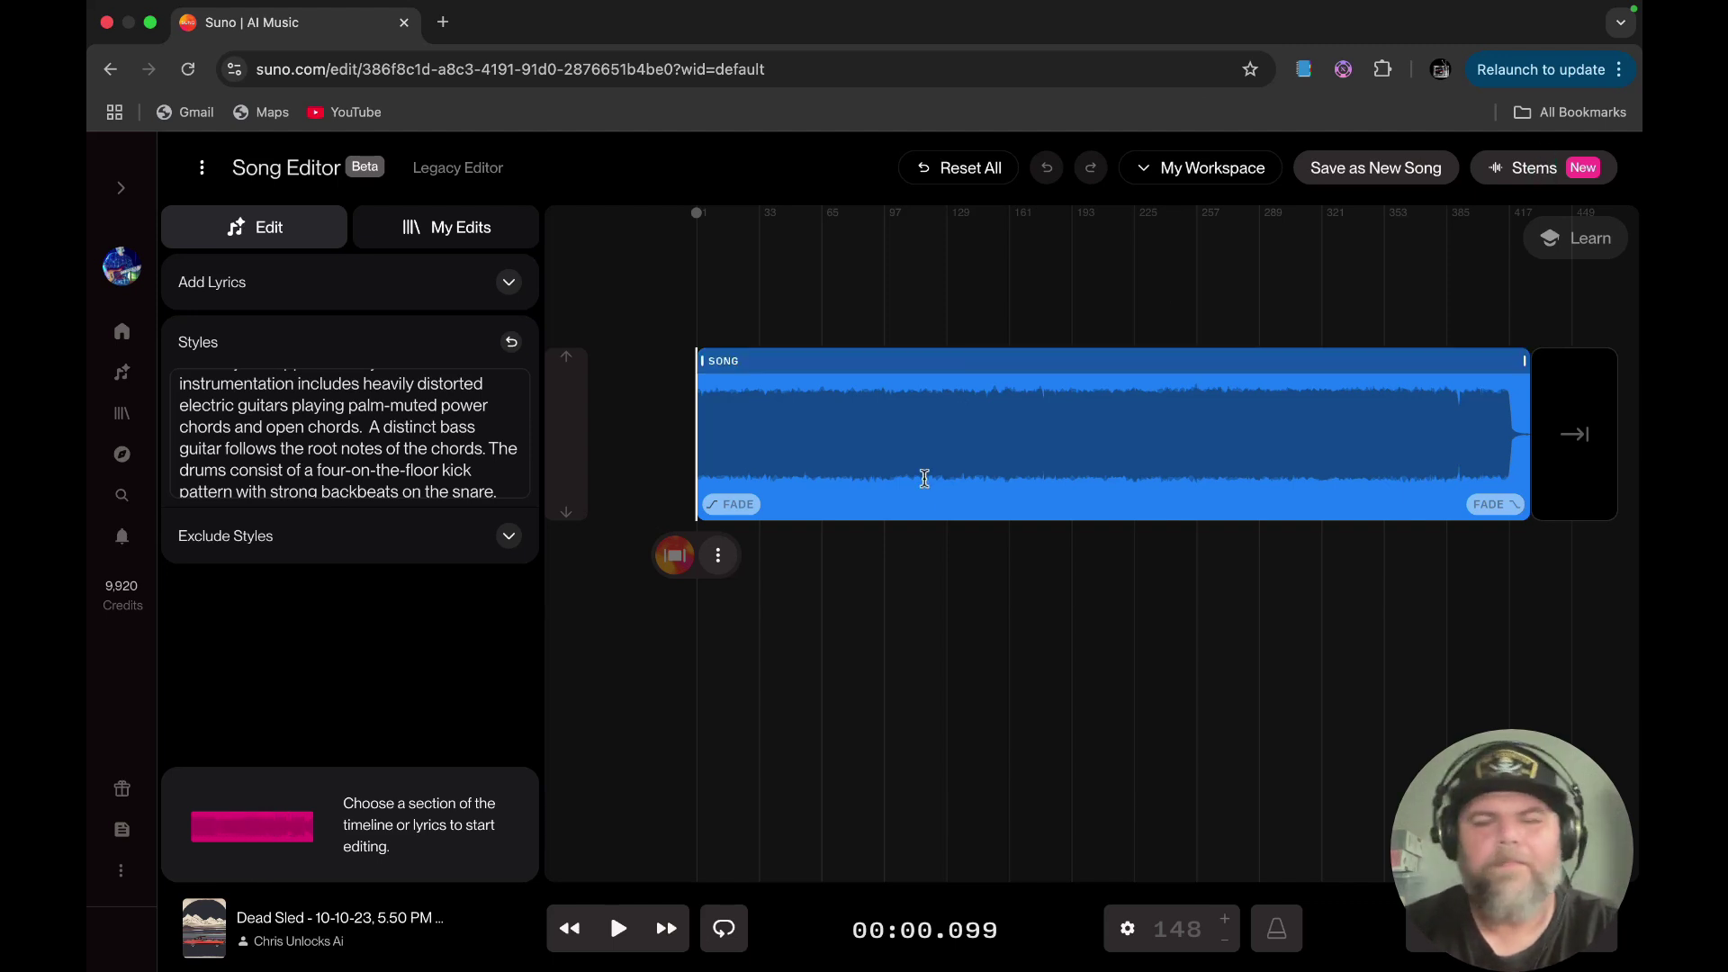
Review Dead Sled's already-extracted stems, then close the stem extraction options again
click(1534, 167)
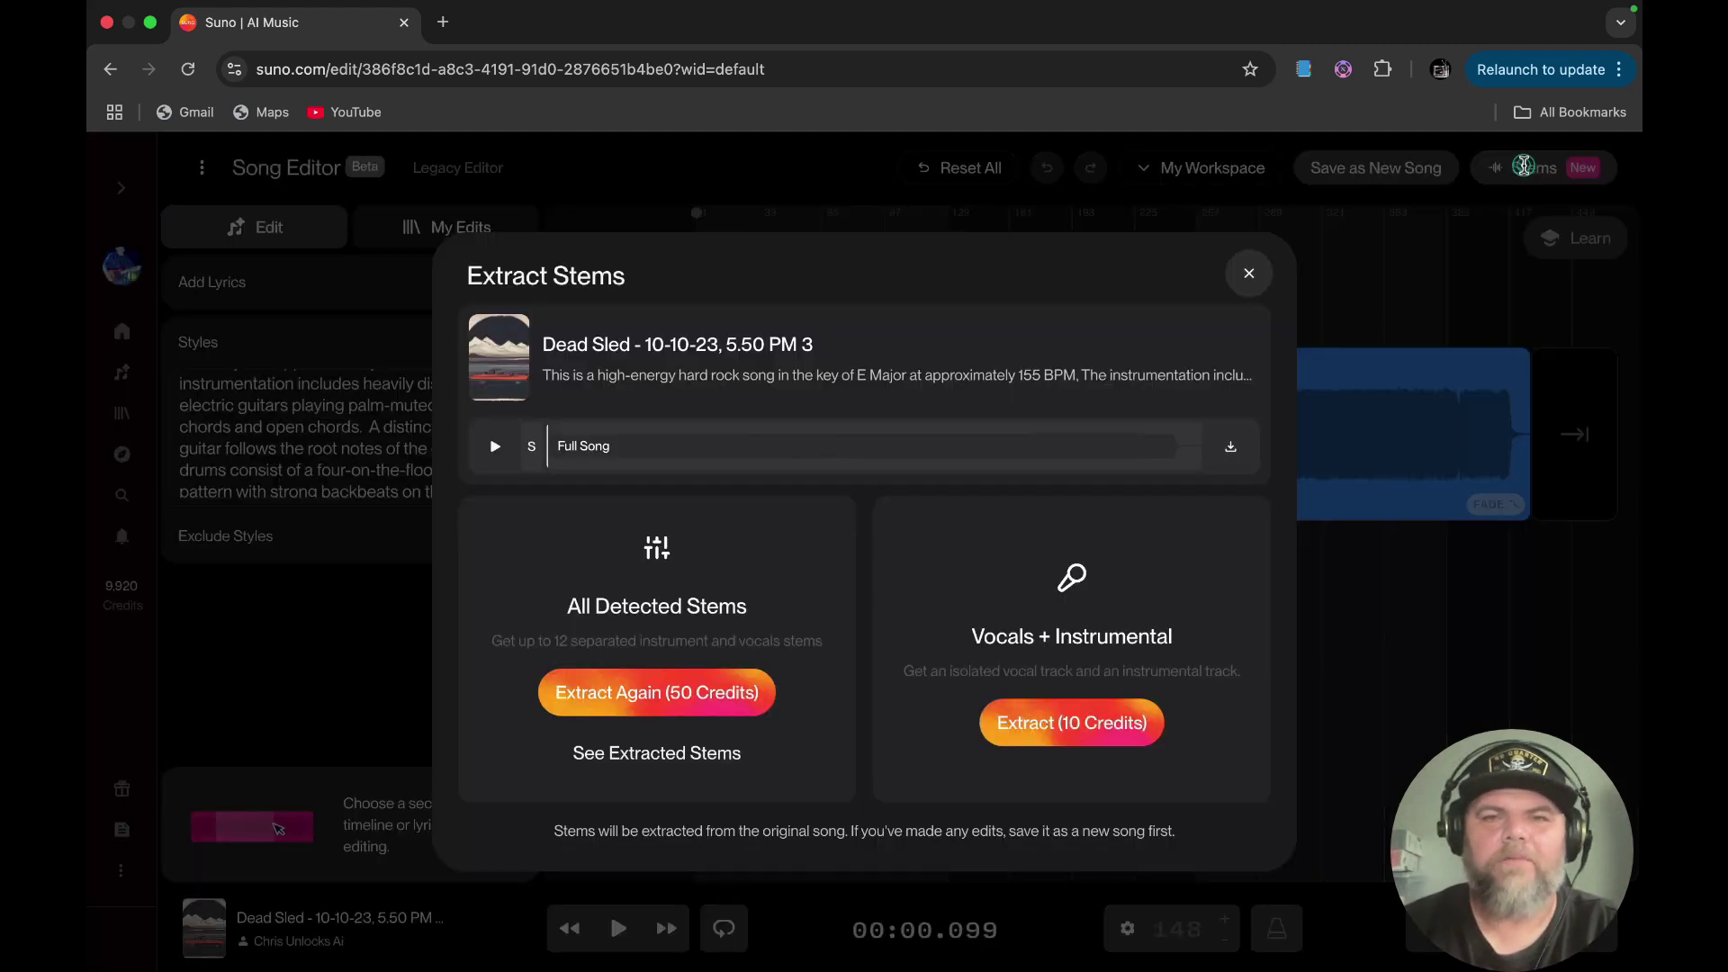
click(670, 754)
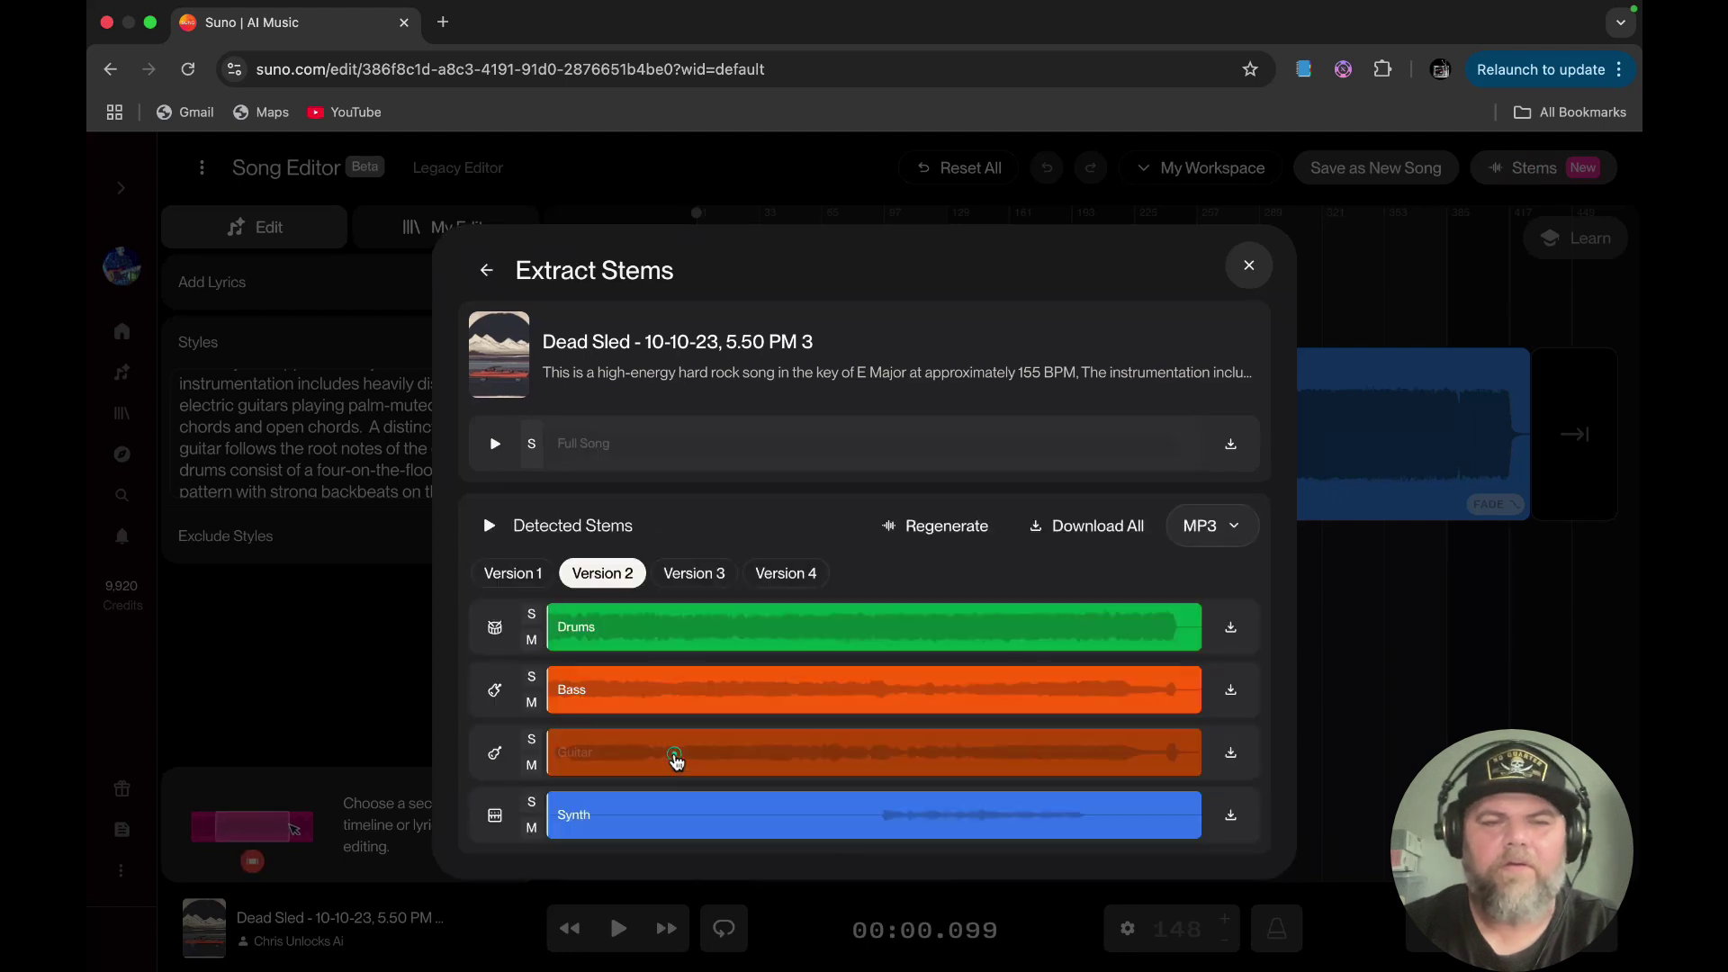
click(1250, 267)
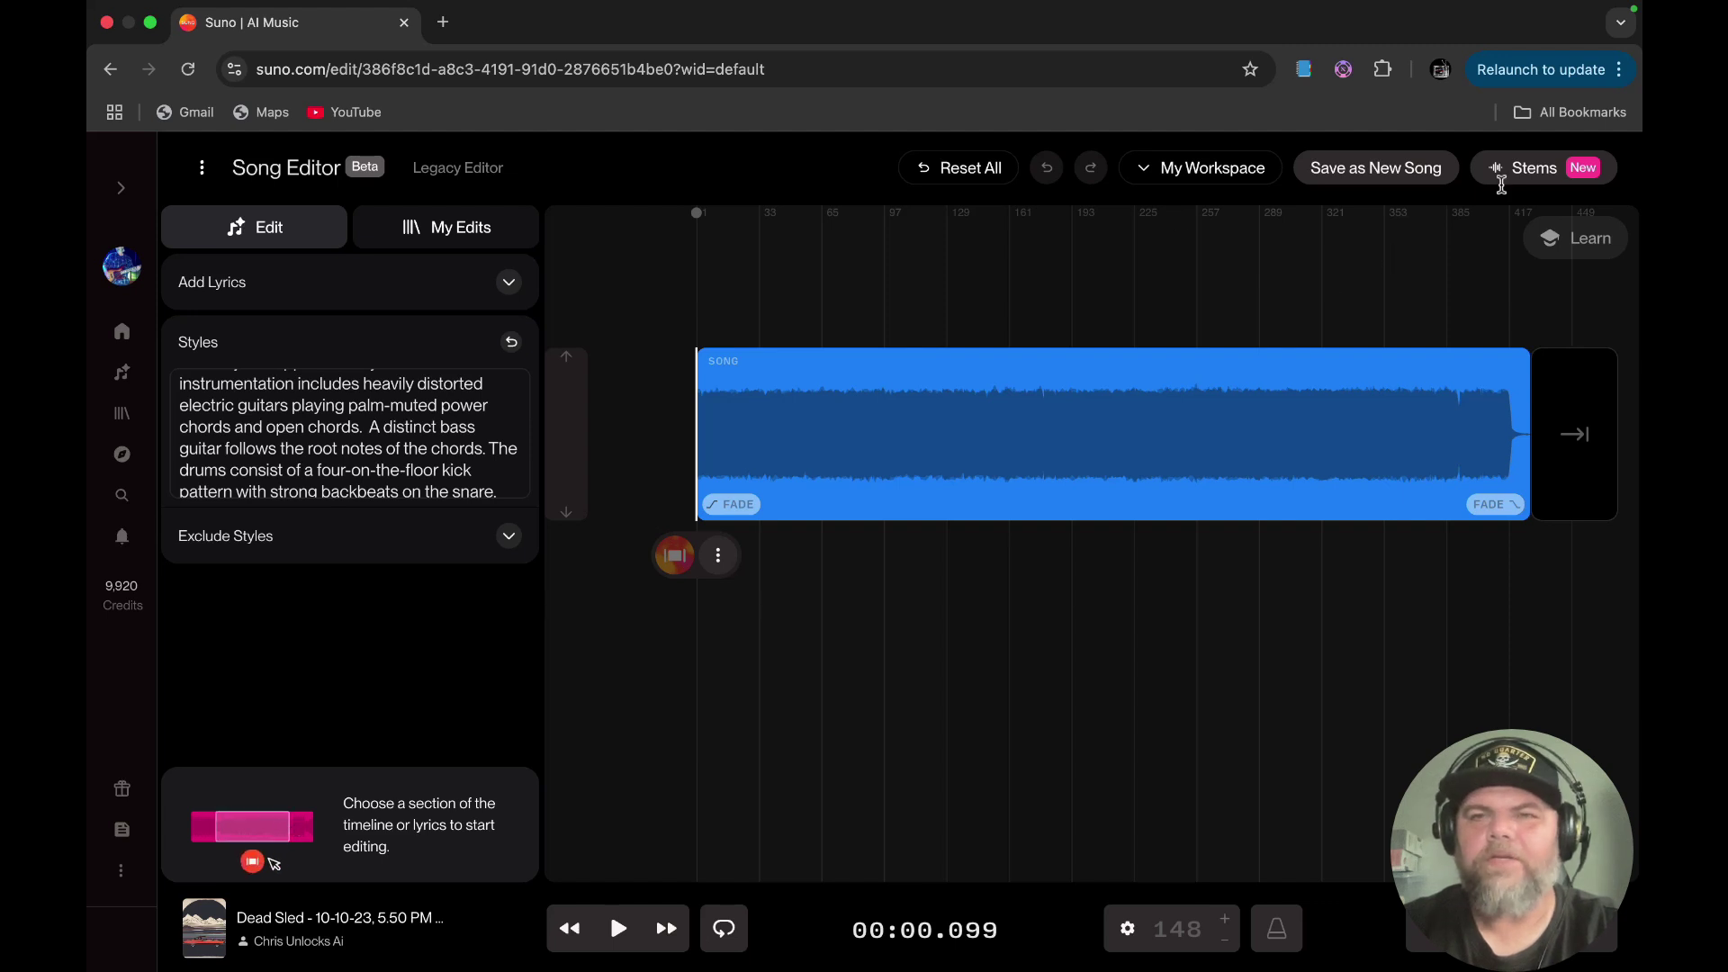
click(1504, 170)
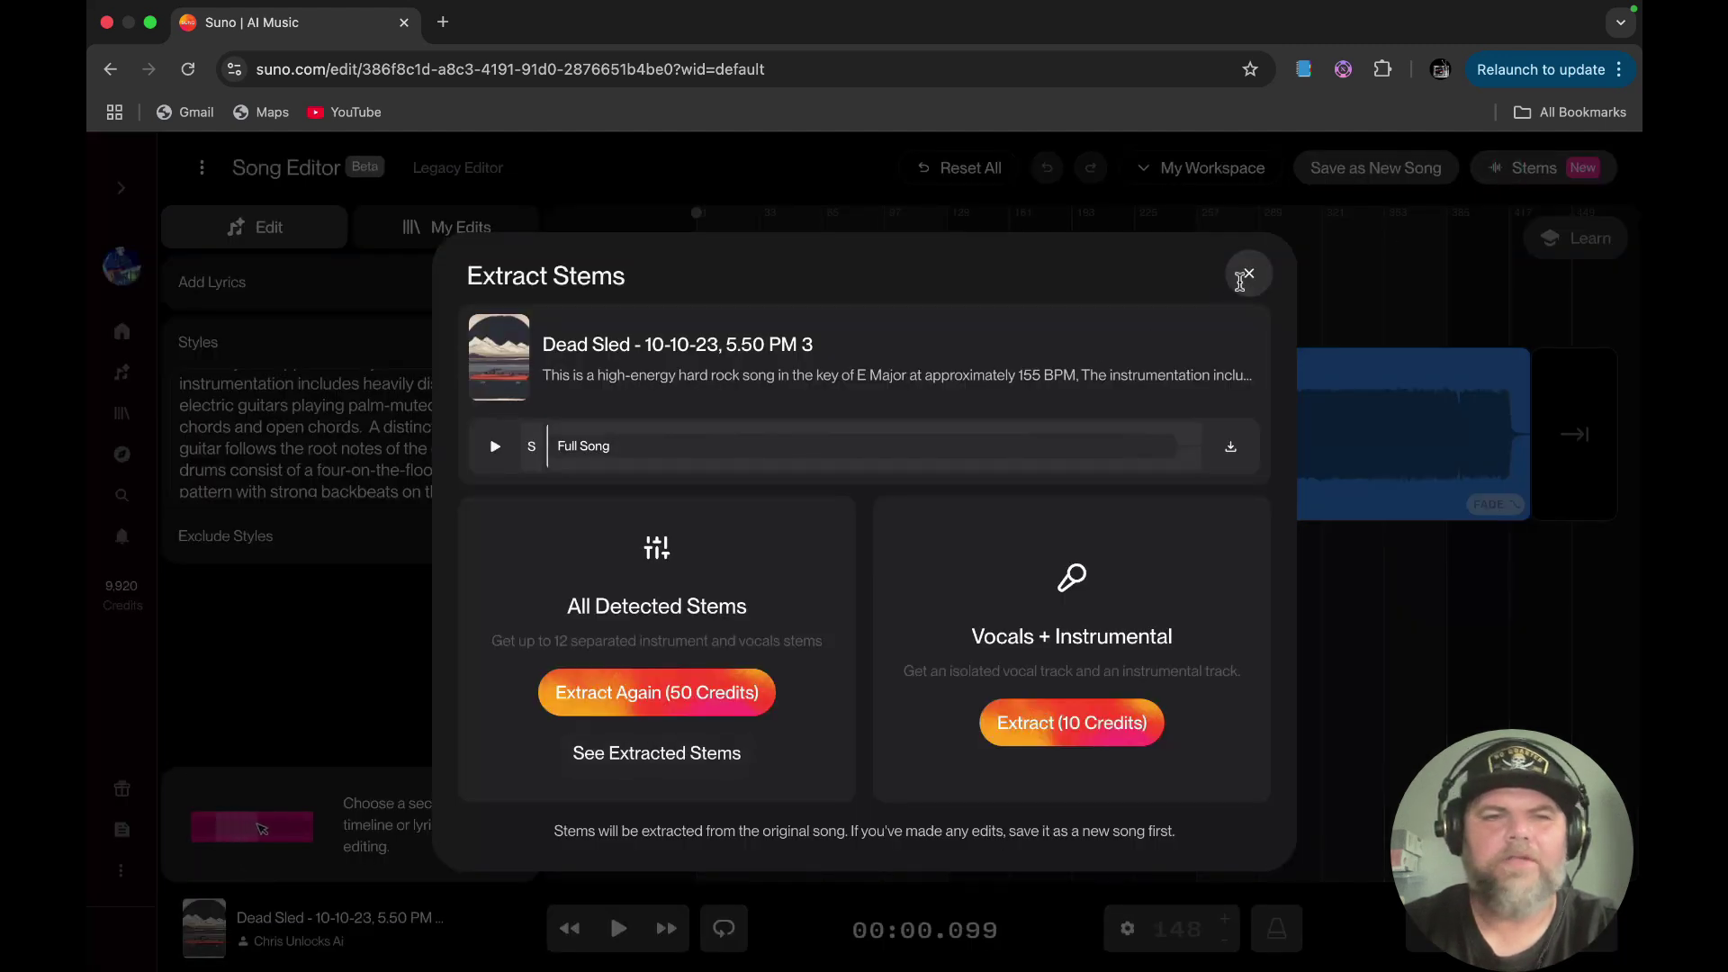
click(1247, 274)
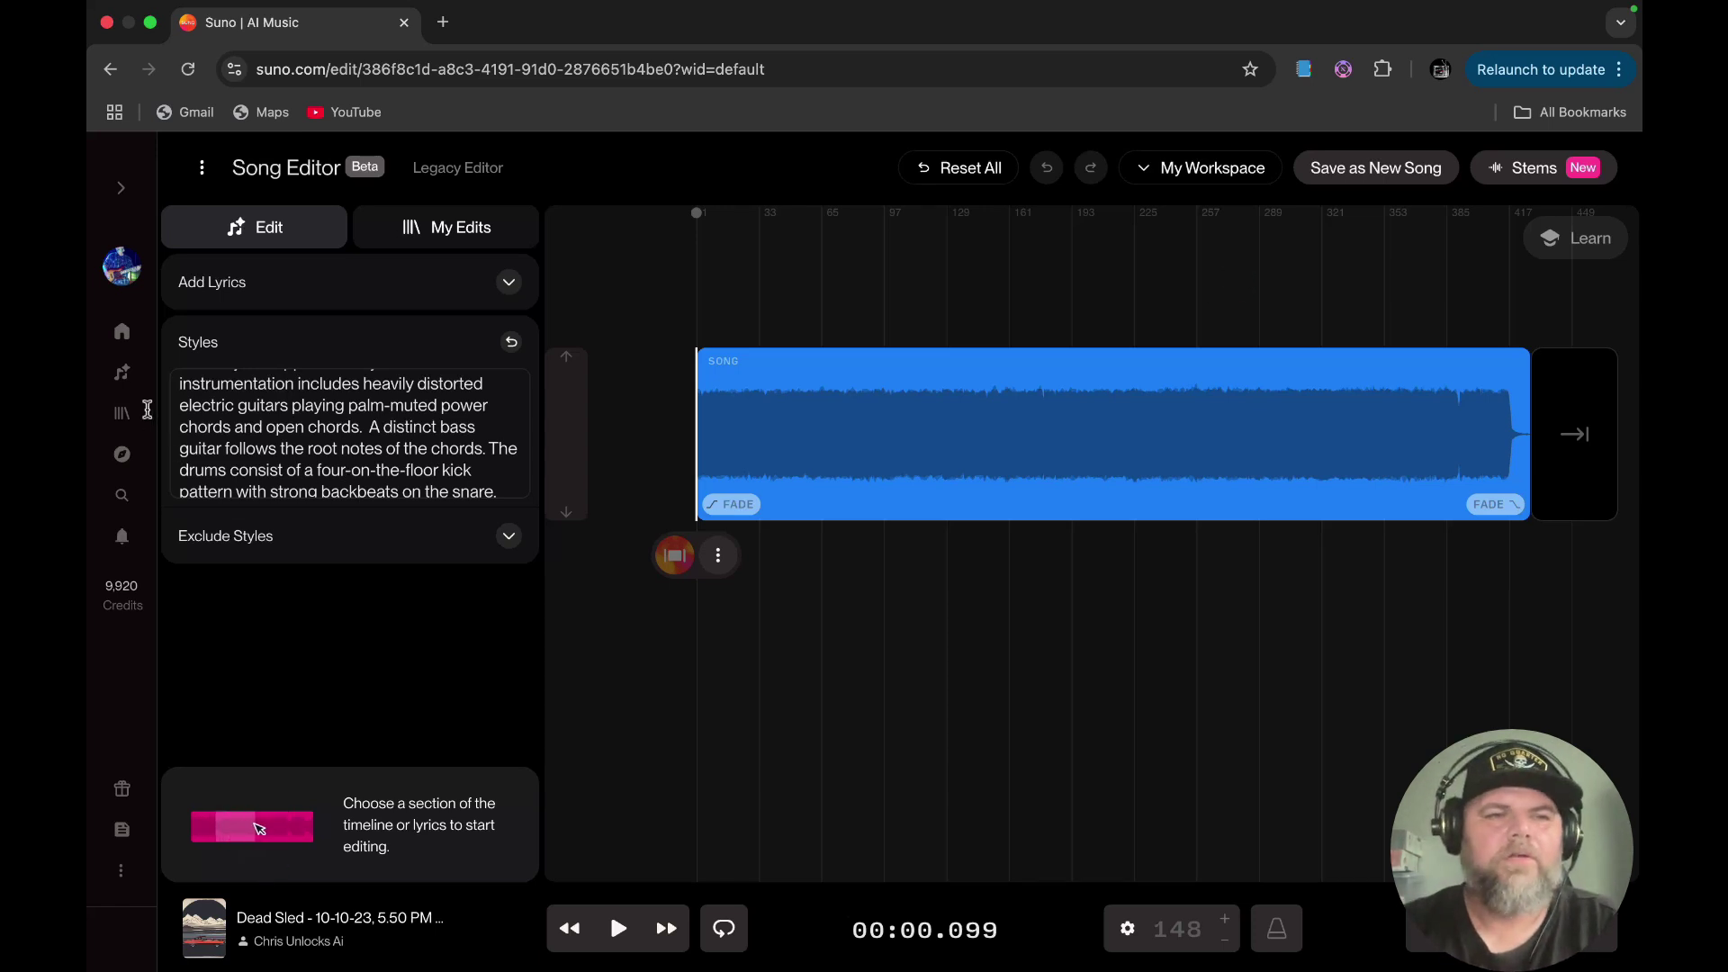
Filter the Library to liked songs and open the Dead Sled remix in the Song Editor
click(130, 416)
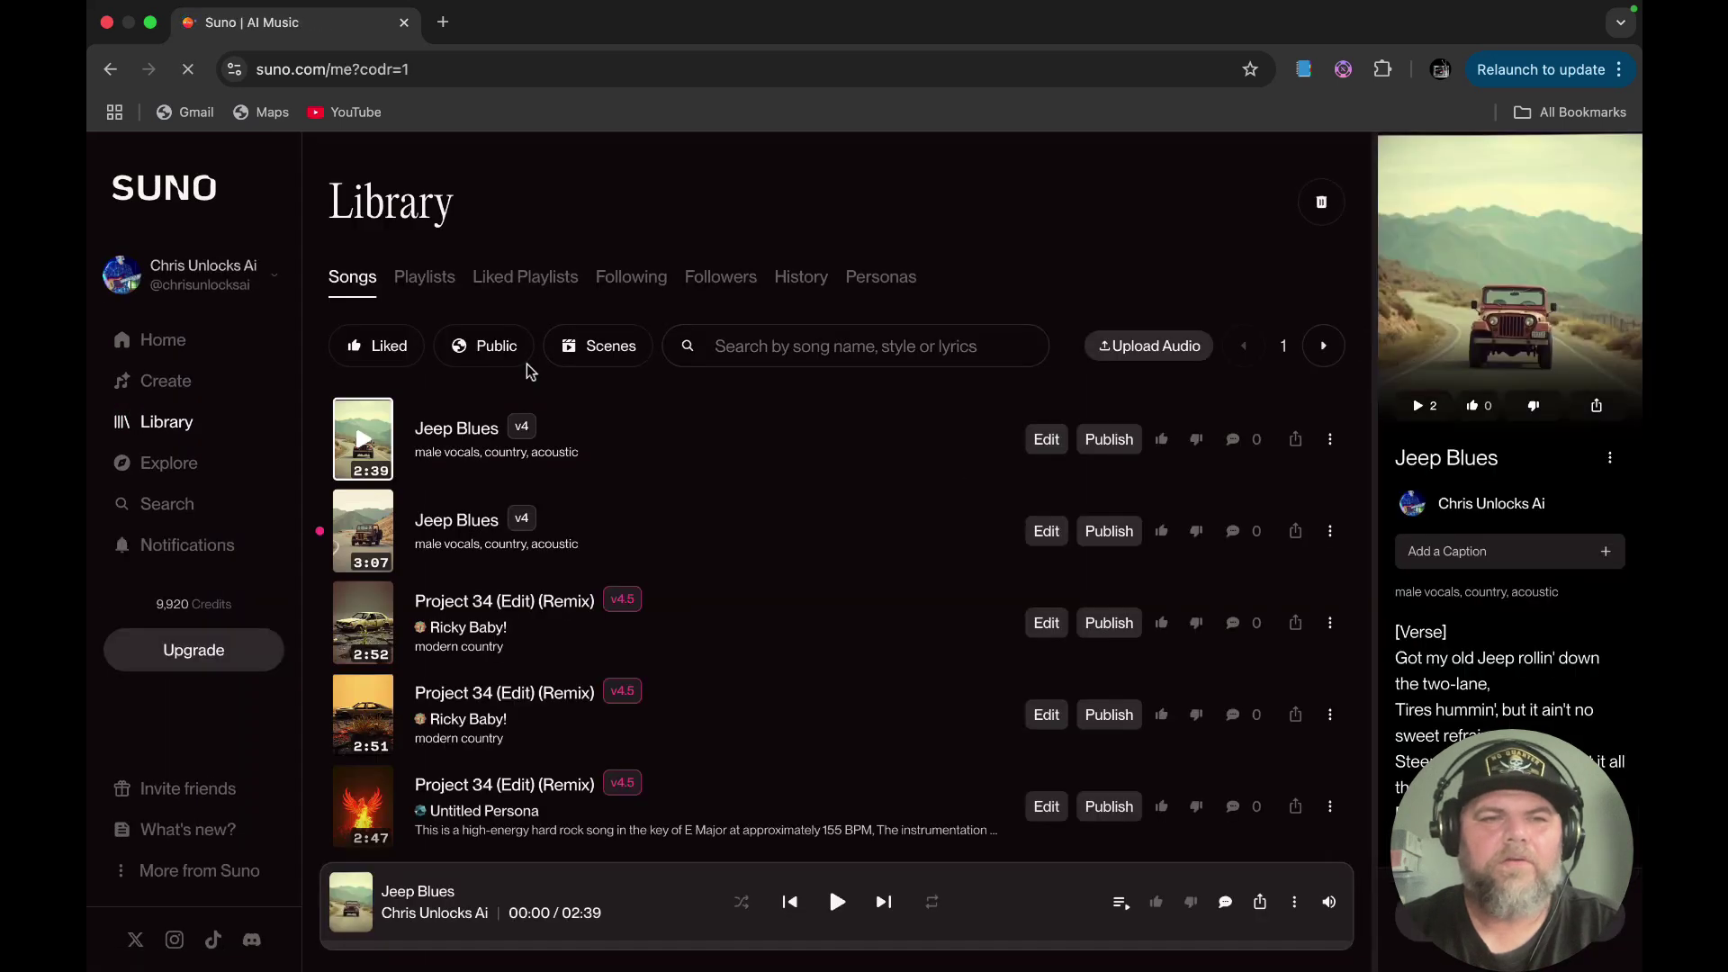
click(378, 347)
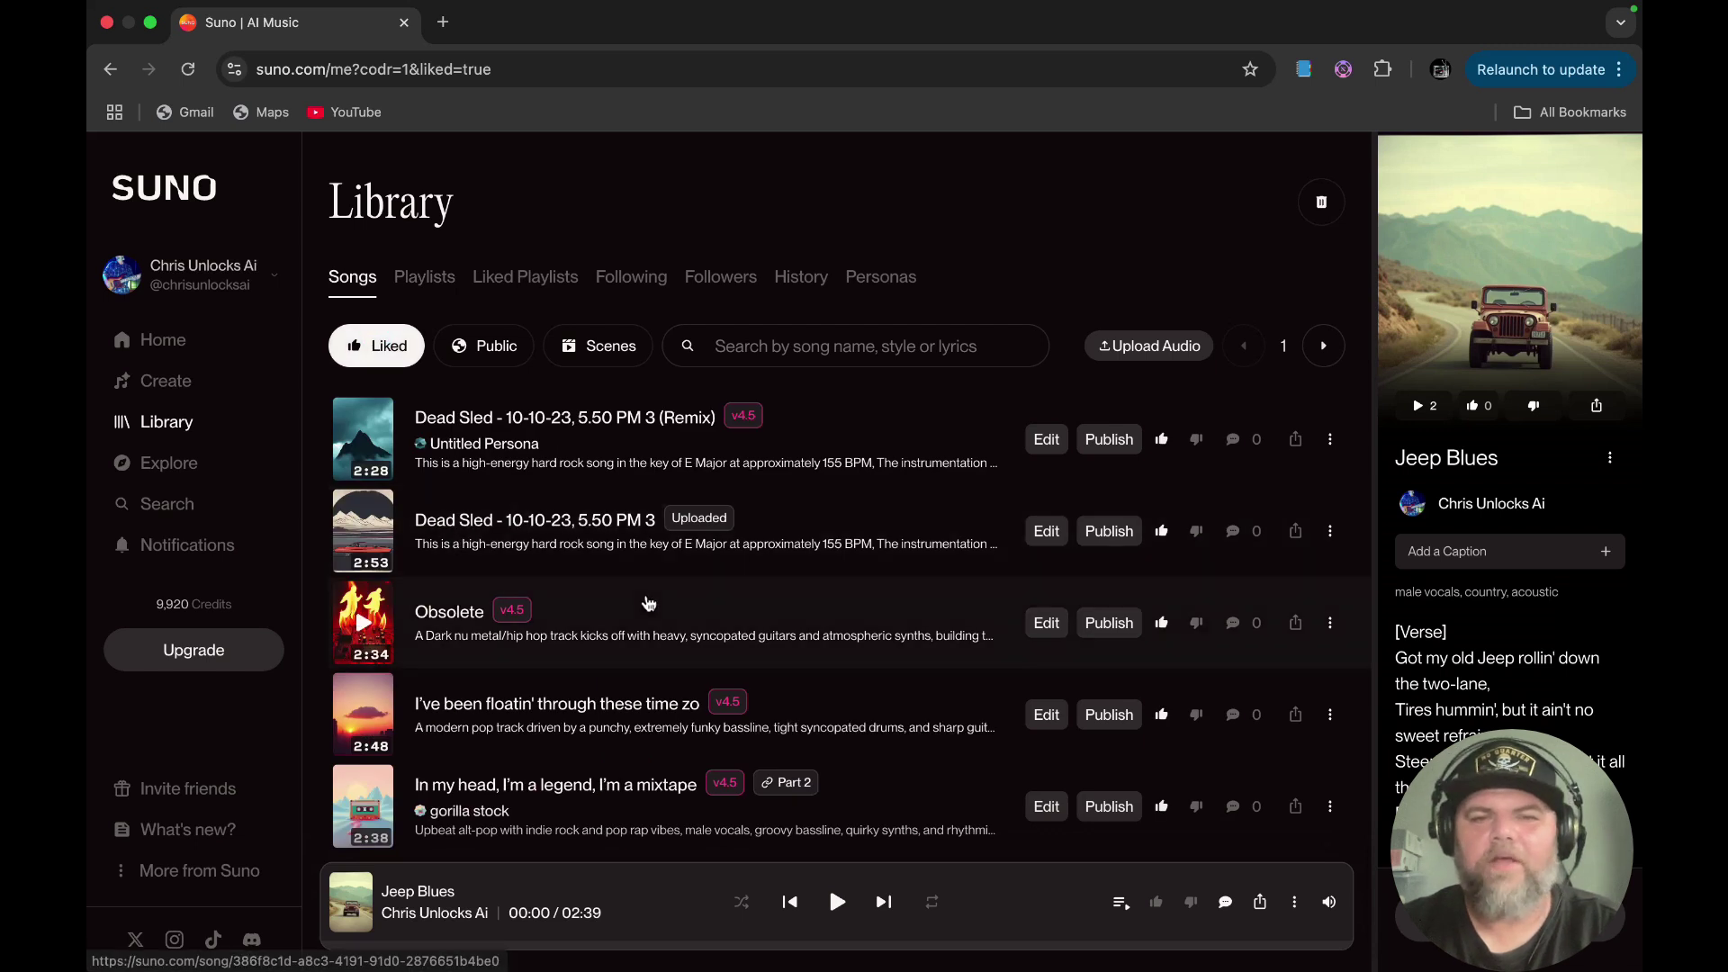
click(1330, 439)
mouse_move(1431, 187)
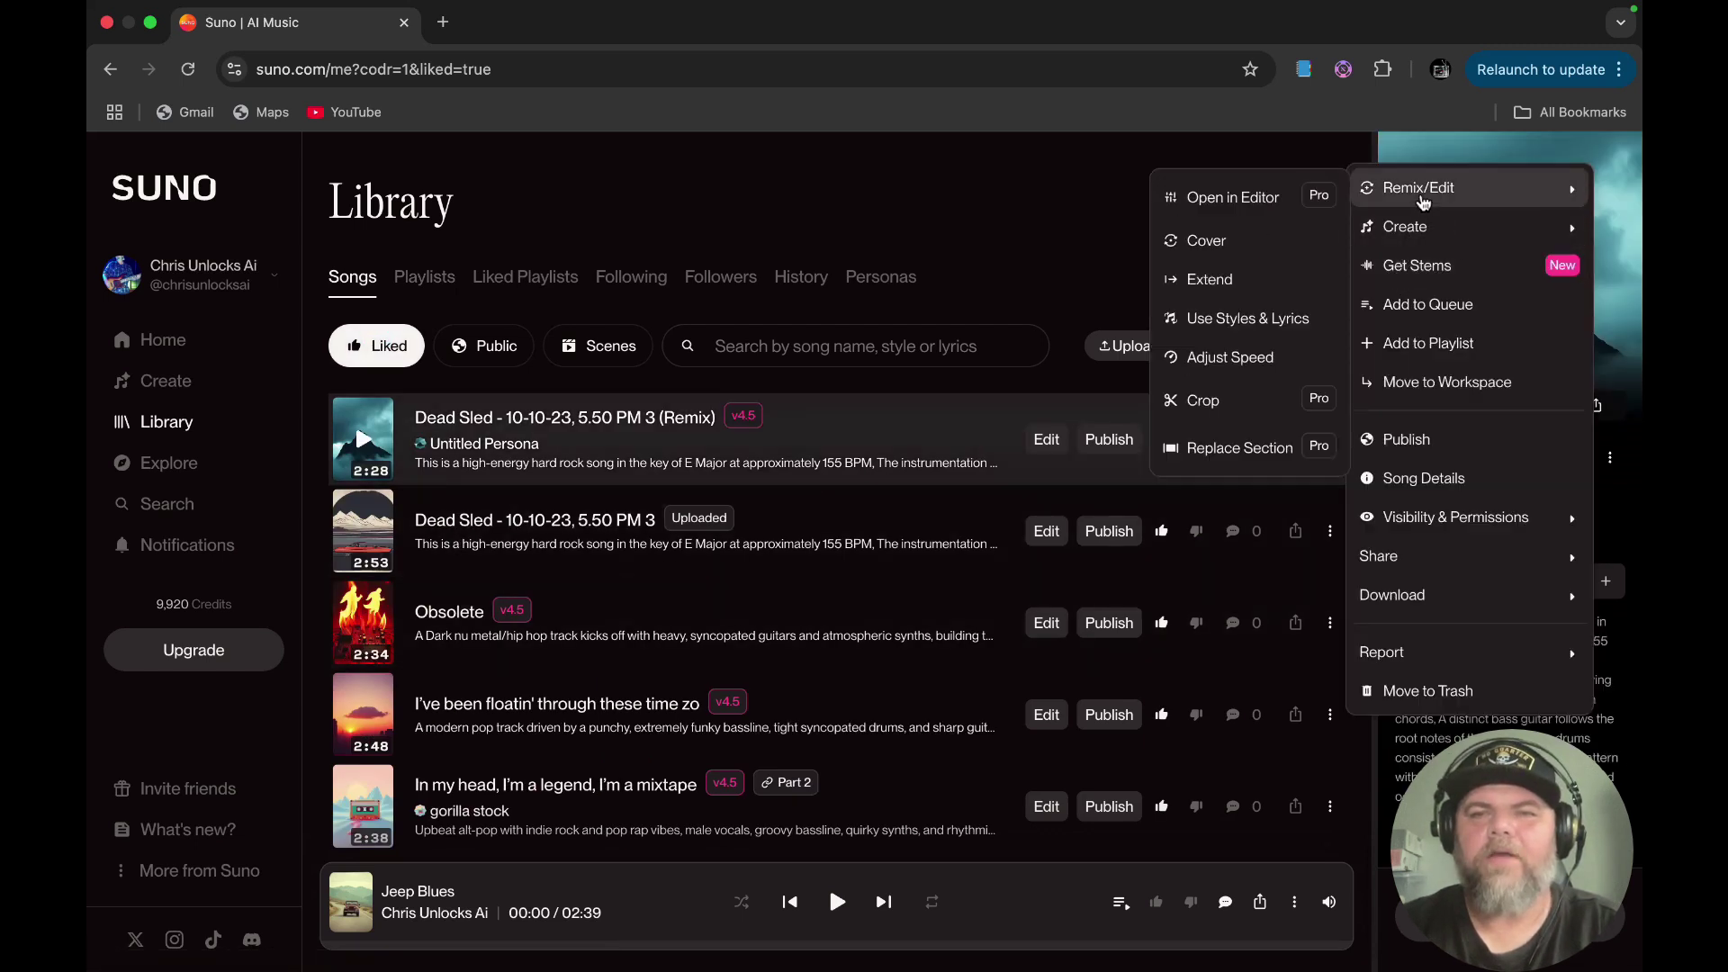
click(1241, 195)
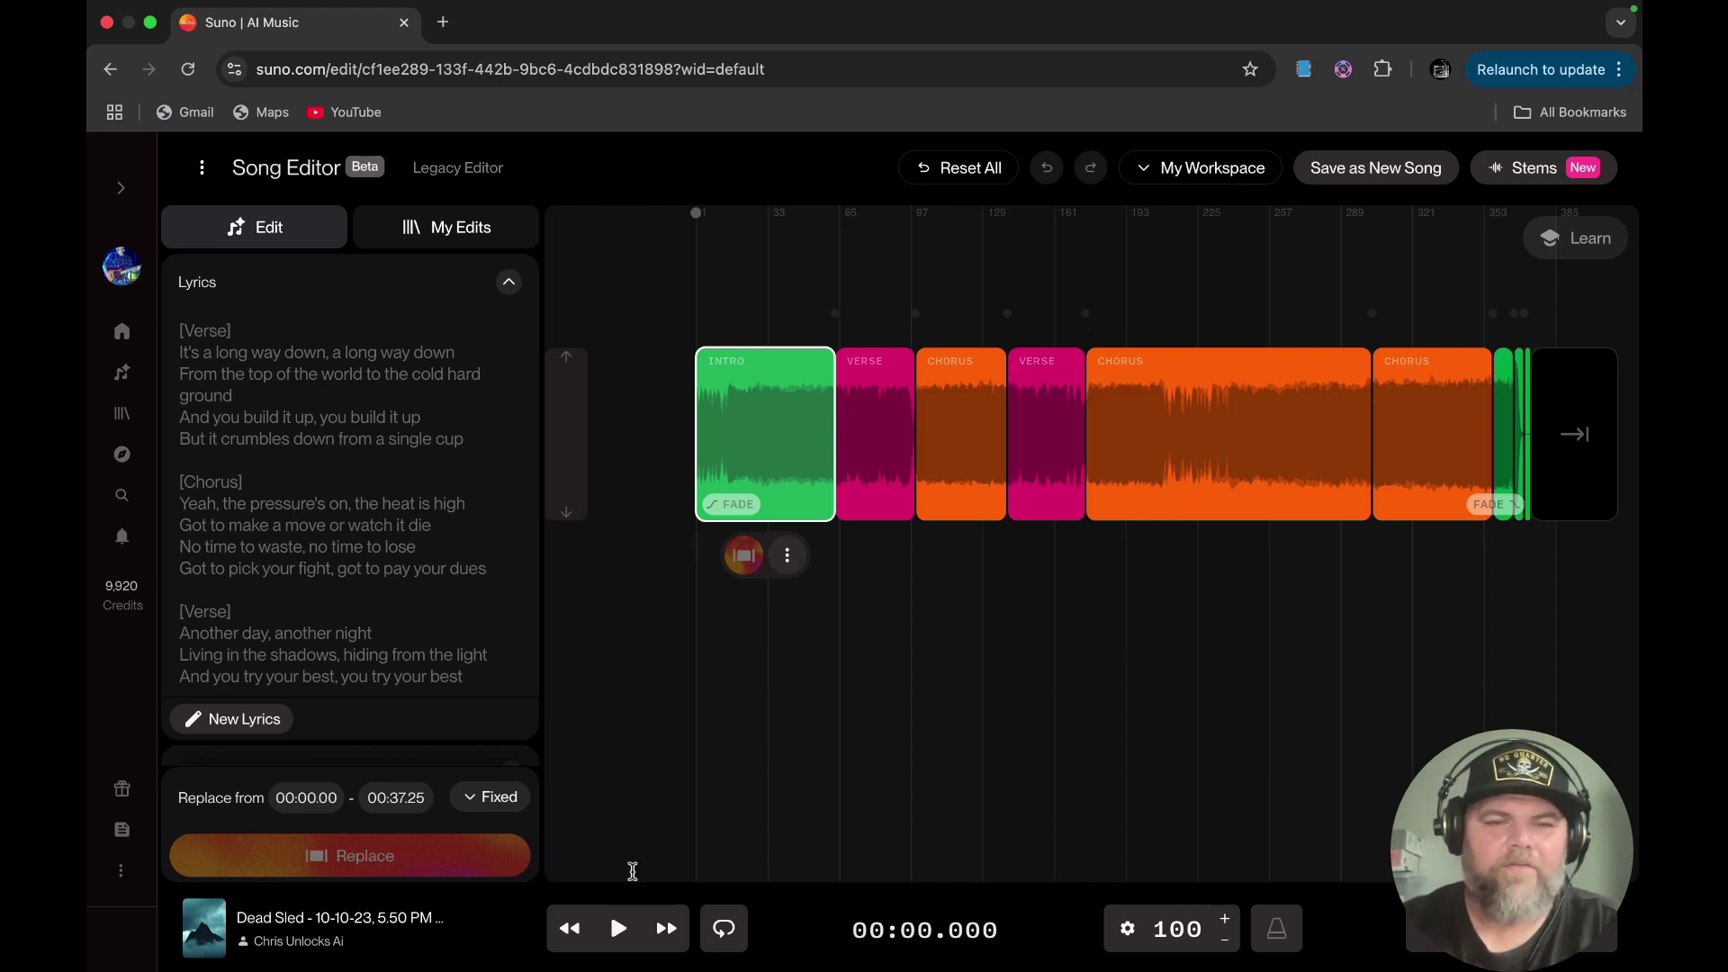
Play the opening of the 155 BPM Dead Sled remix, then stop it at the start
click(619, 934)
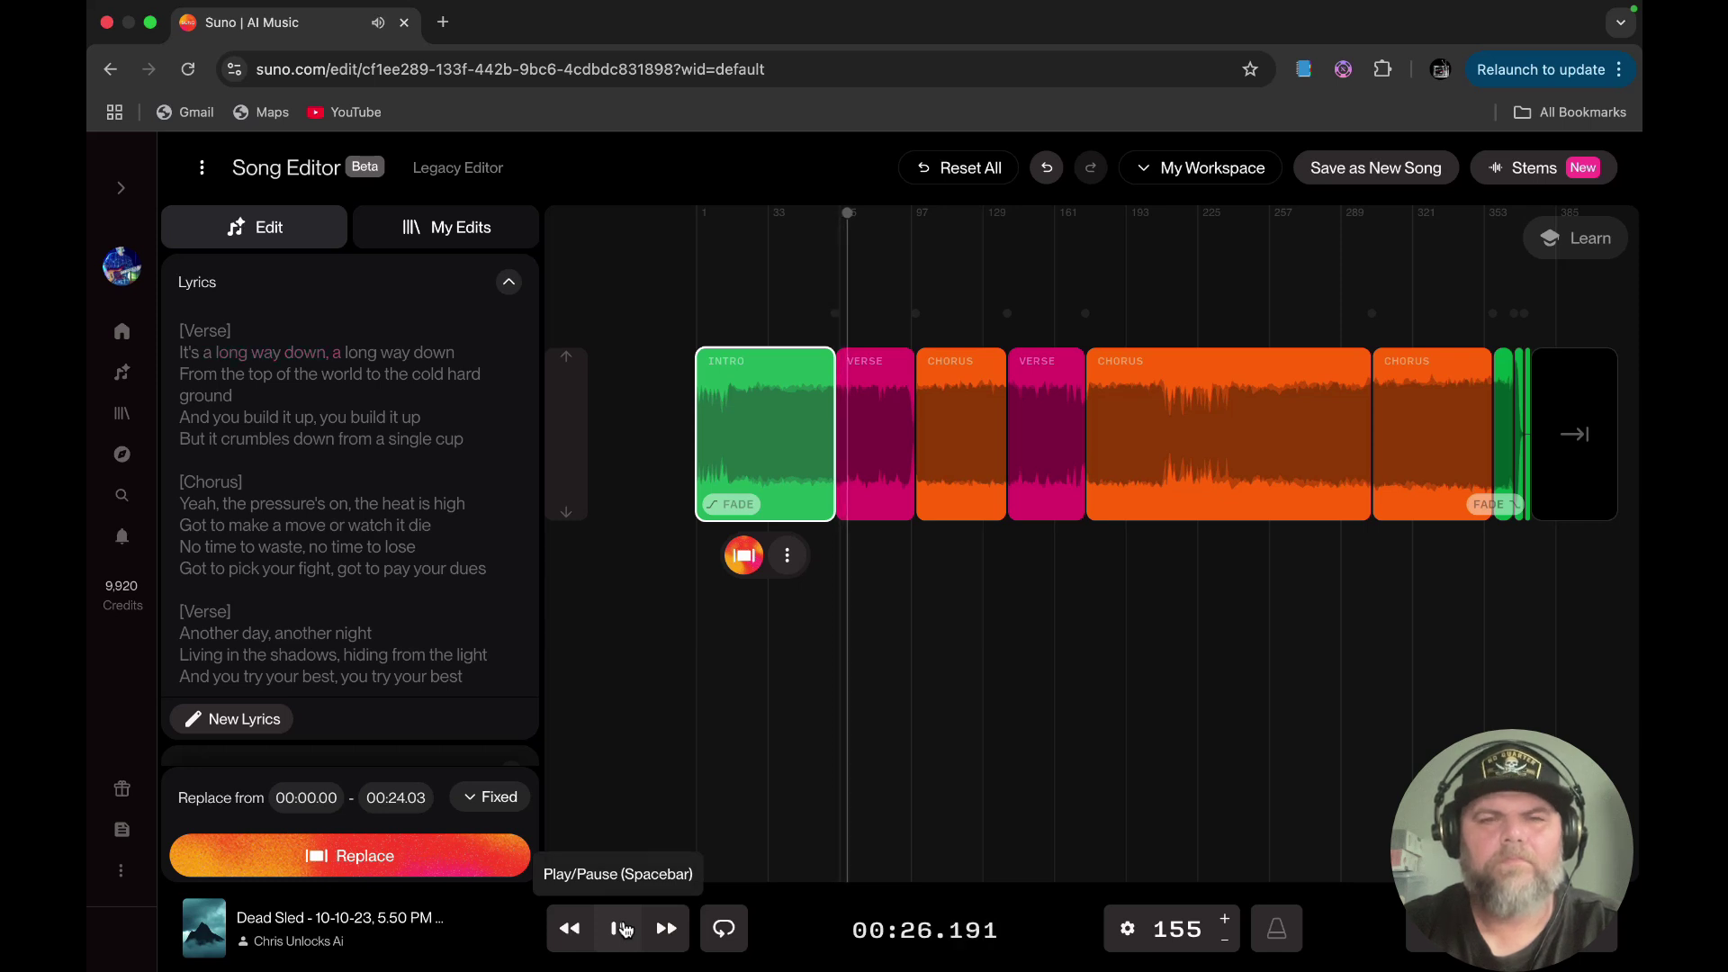
click(621, 929)
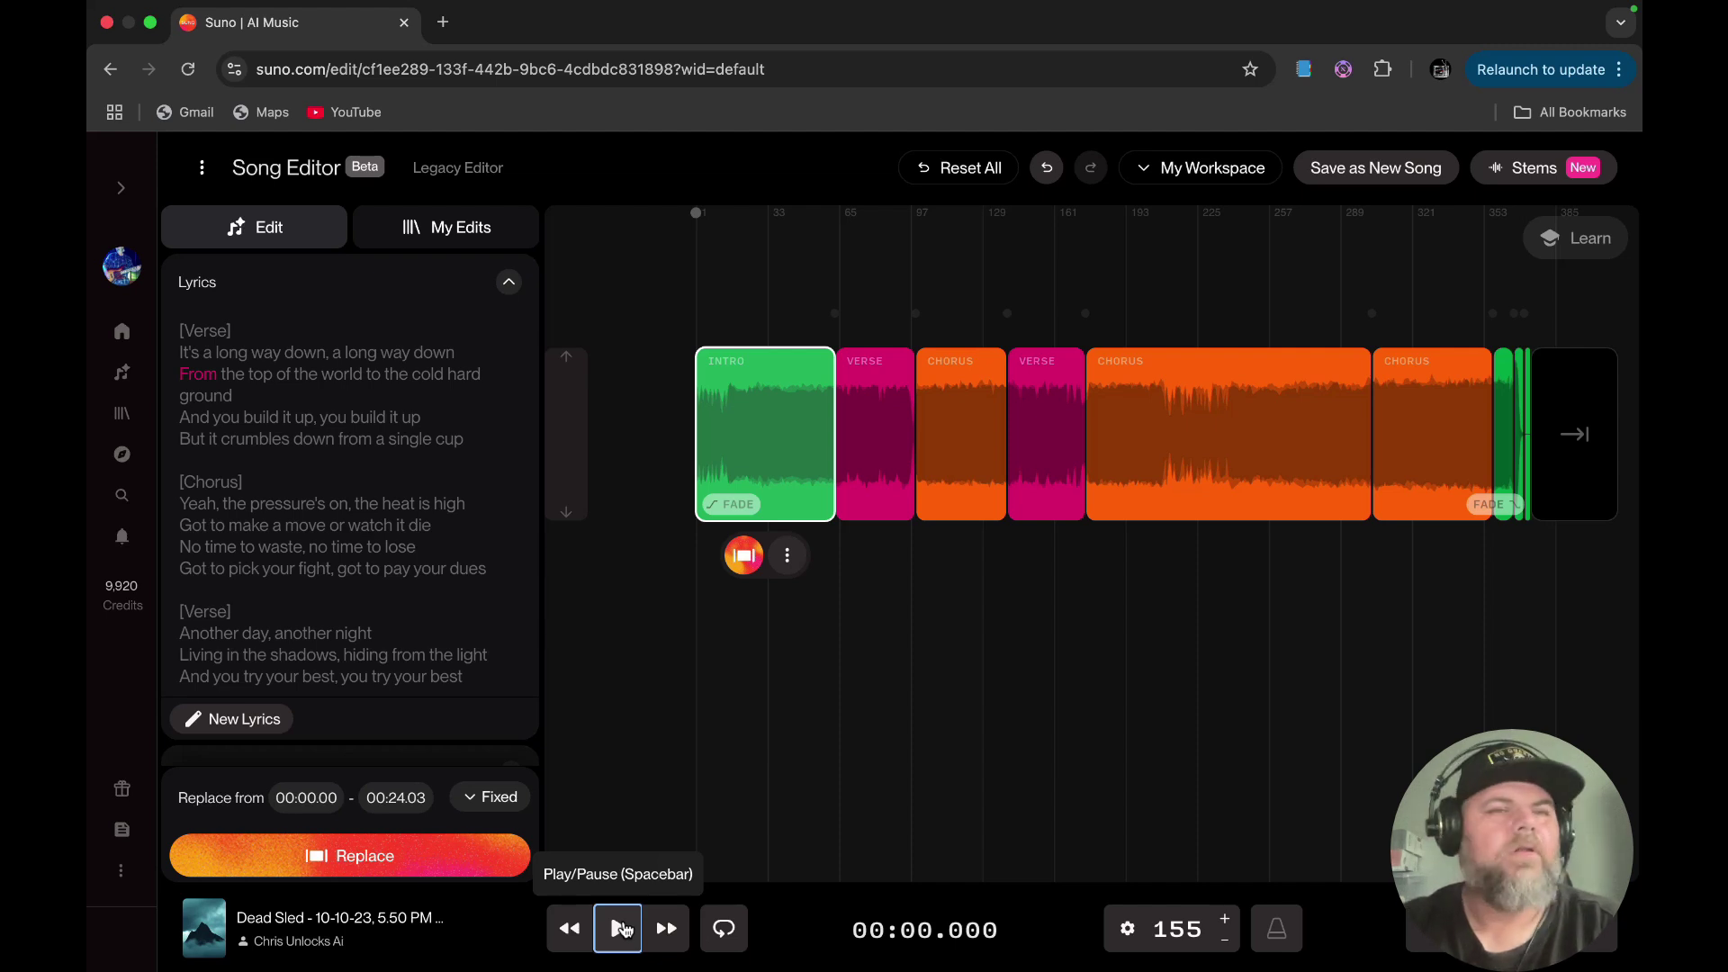
mouse_move(545, 968)
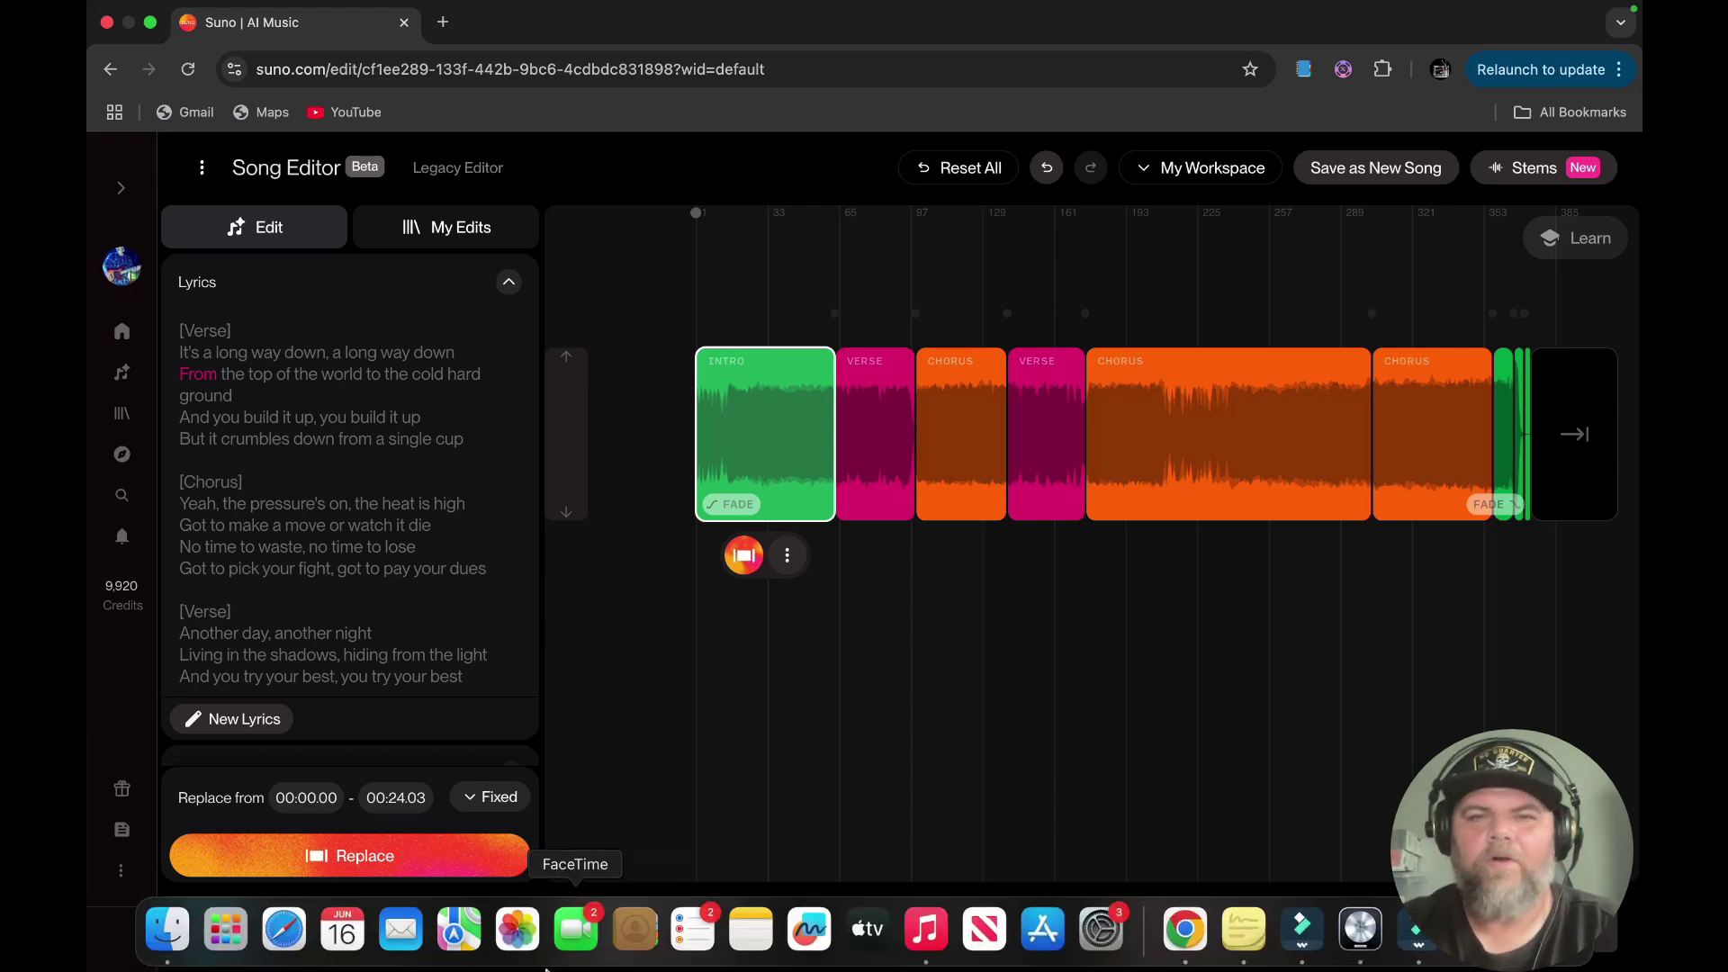
click(1514, 172)
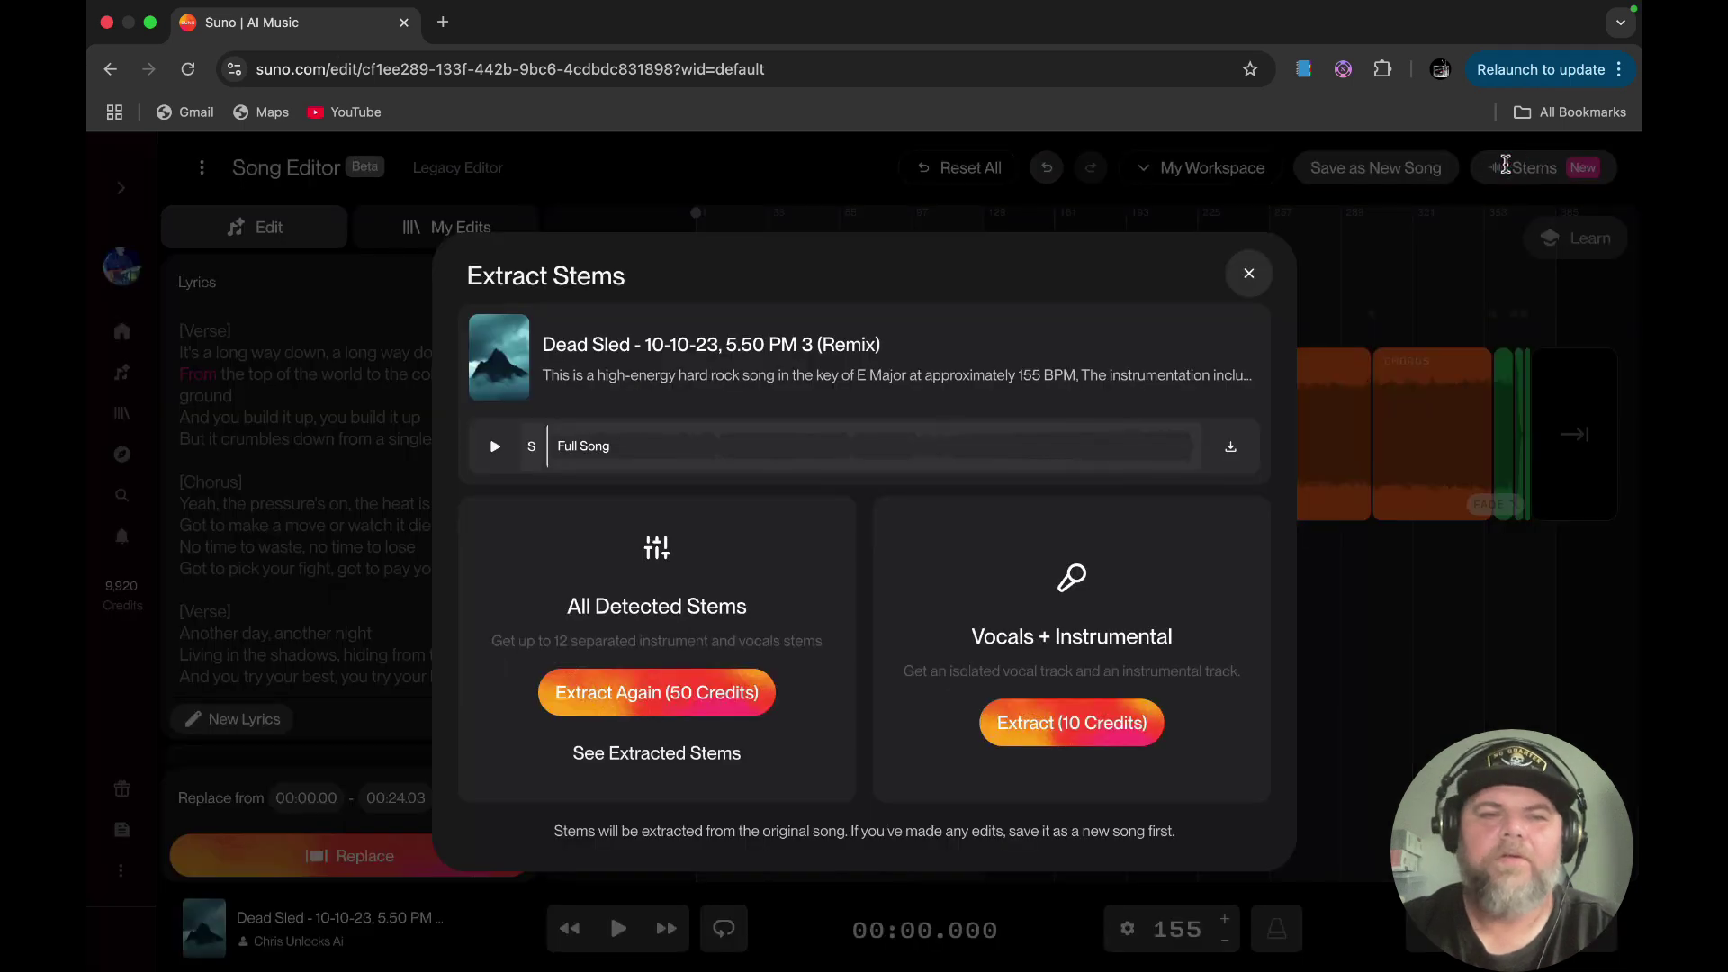
click(674, 754)
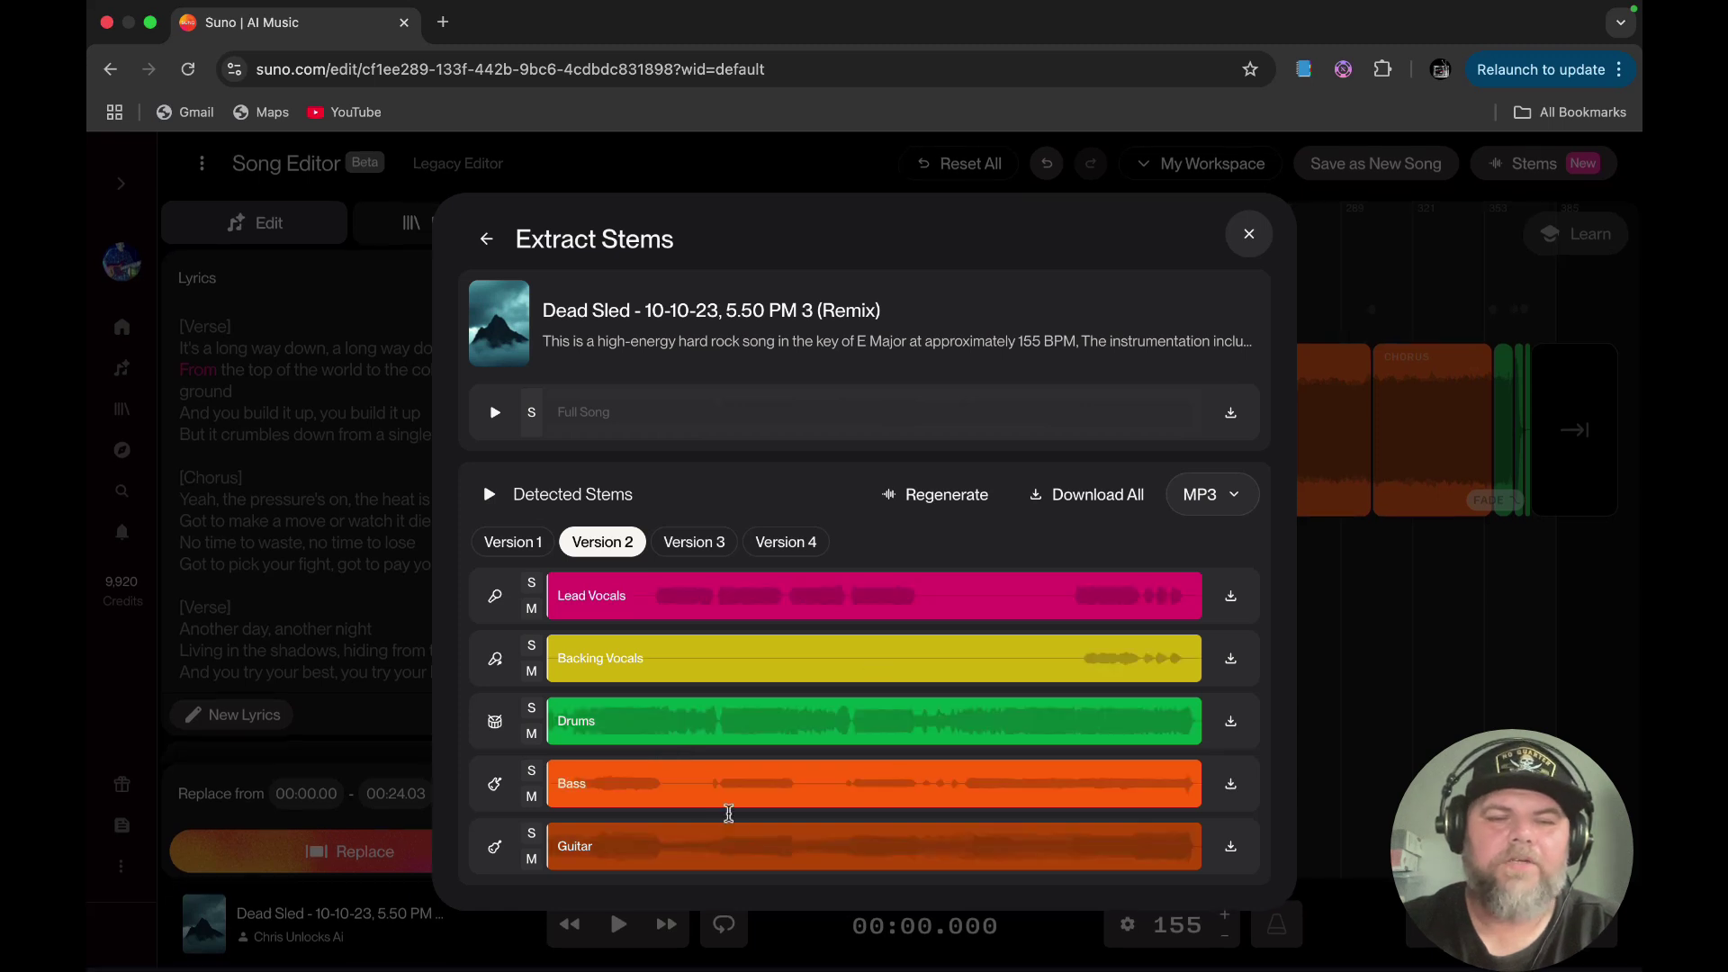
click(531, 835)
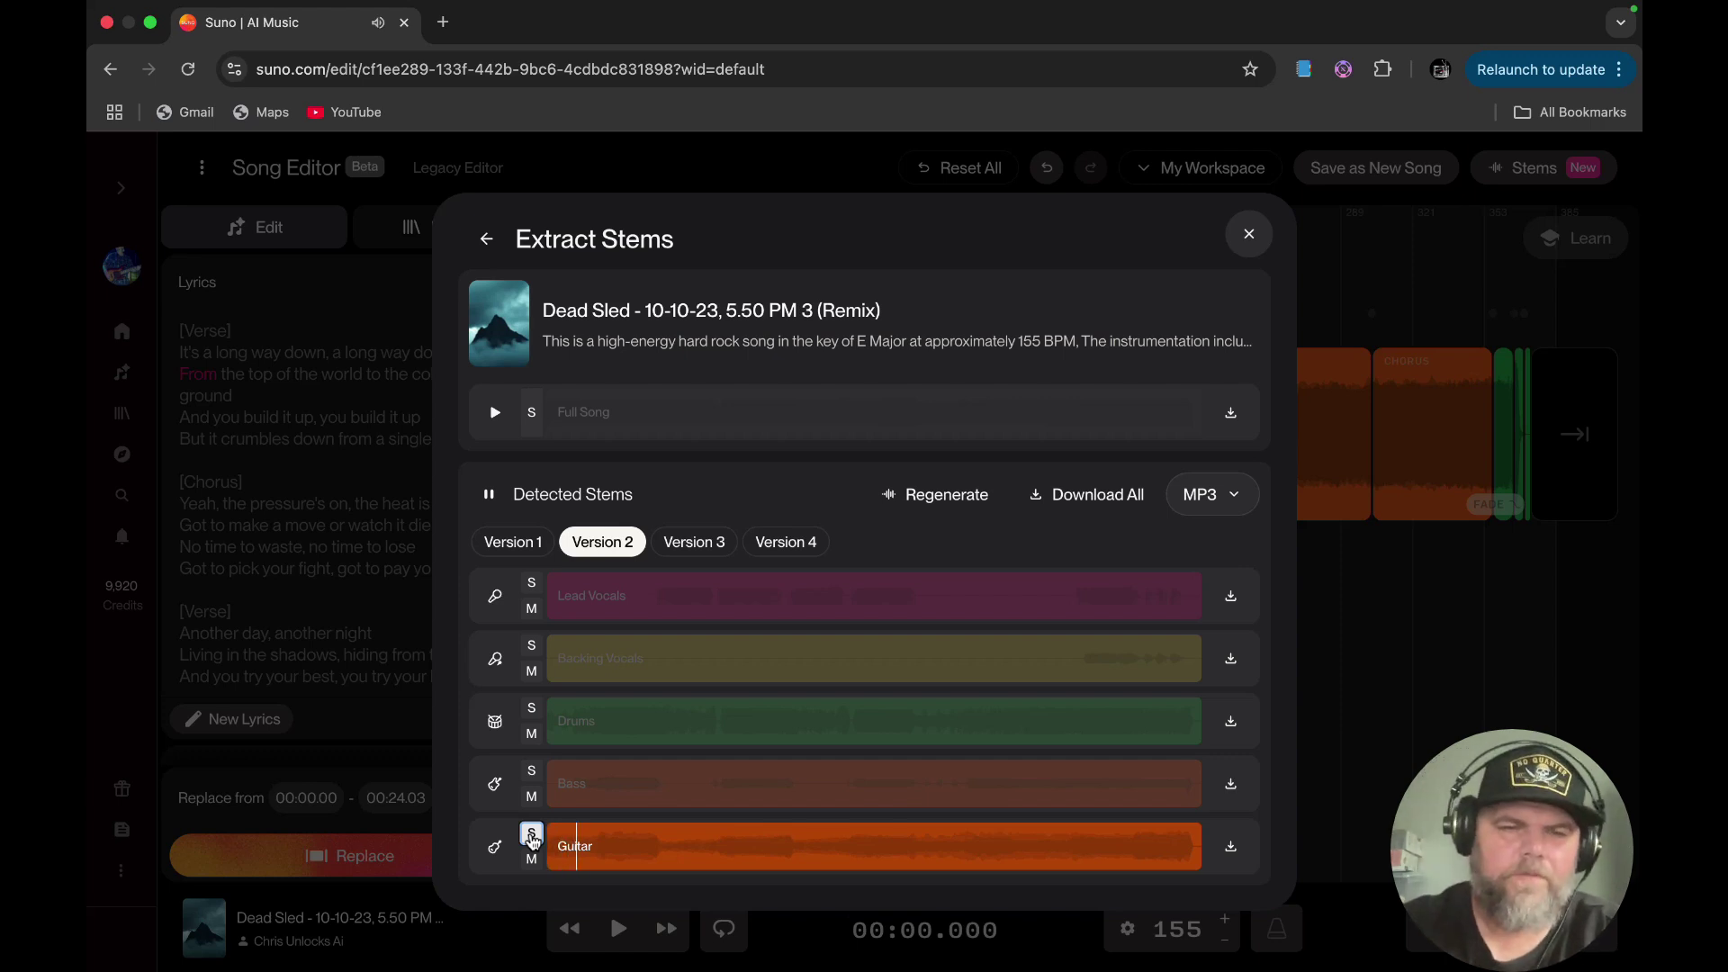
key(space)
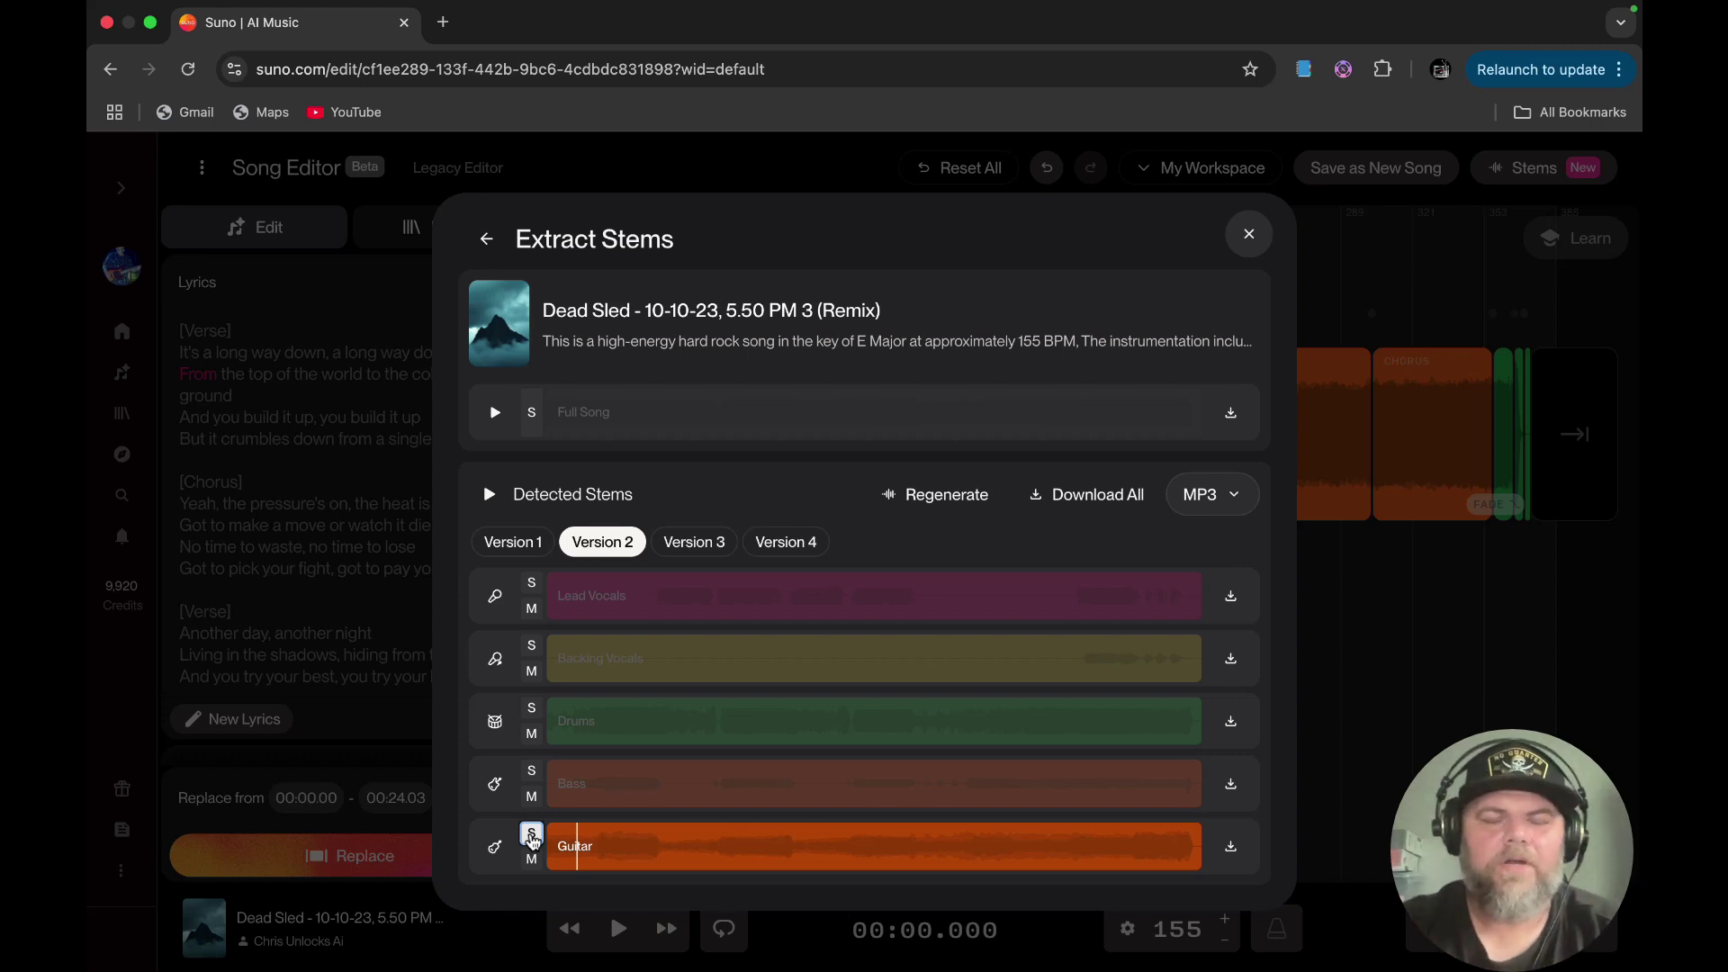
click(1251, 234)
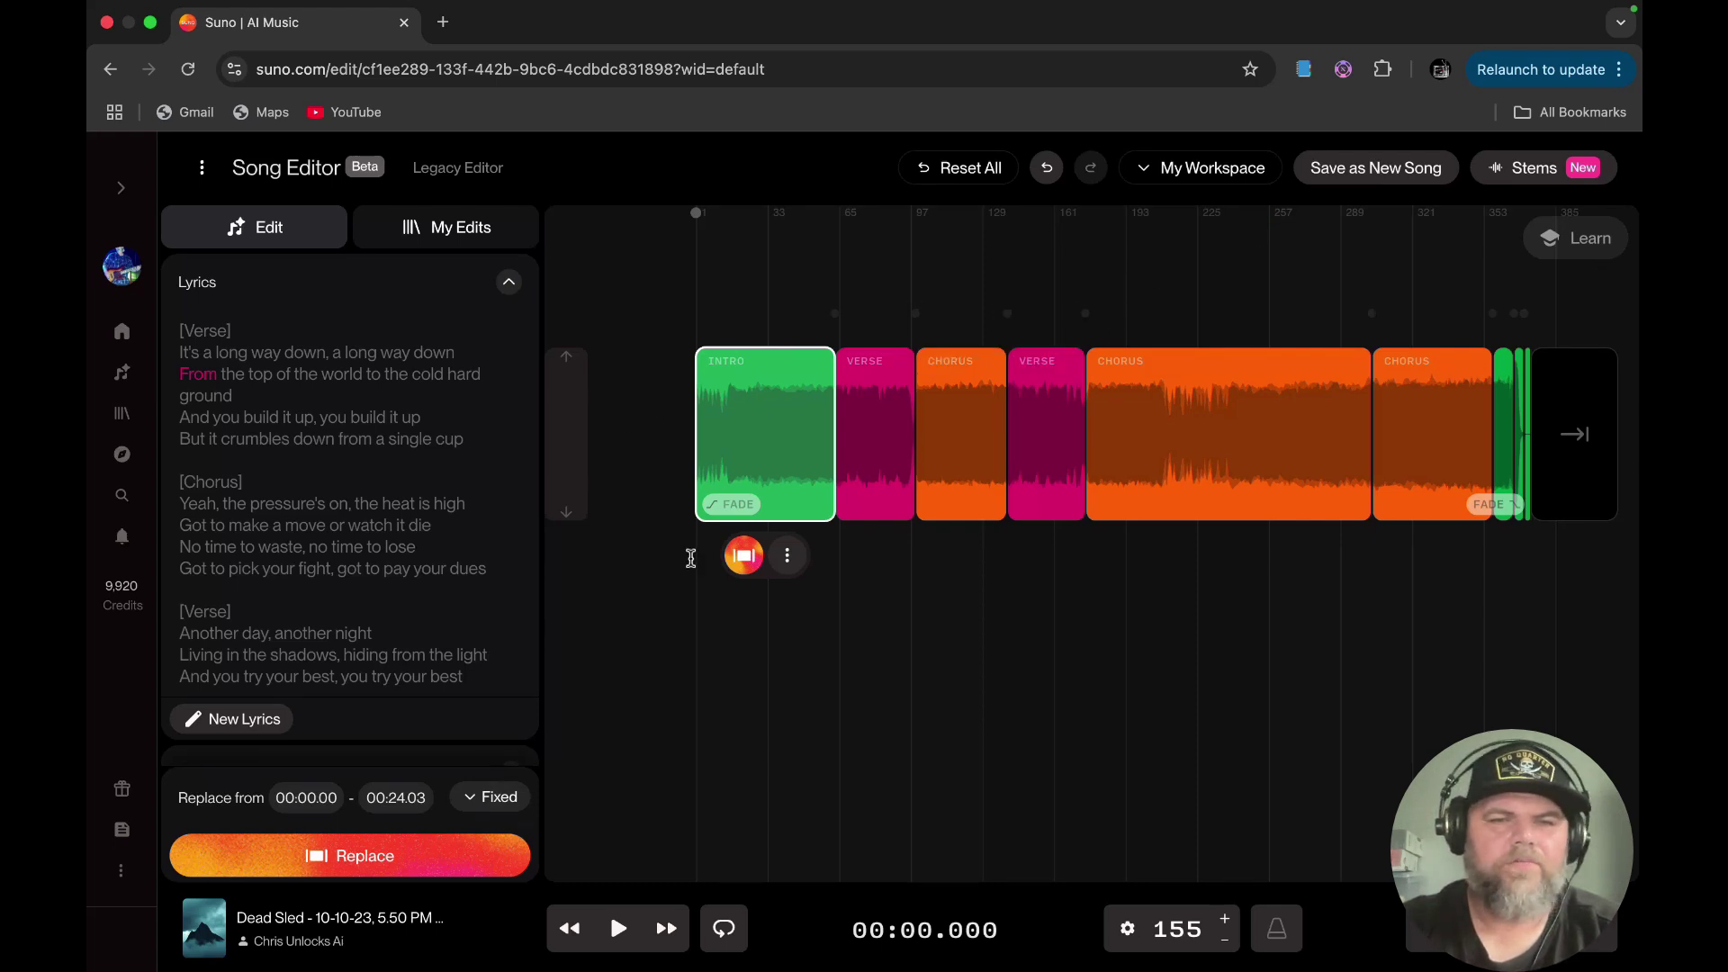
Deselect on the timeline and return to Suno's song Library
click(661, 557)
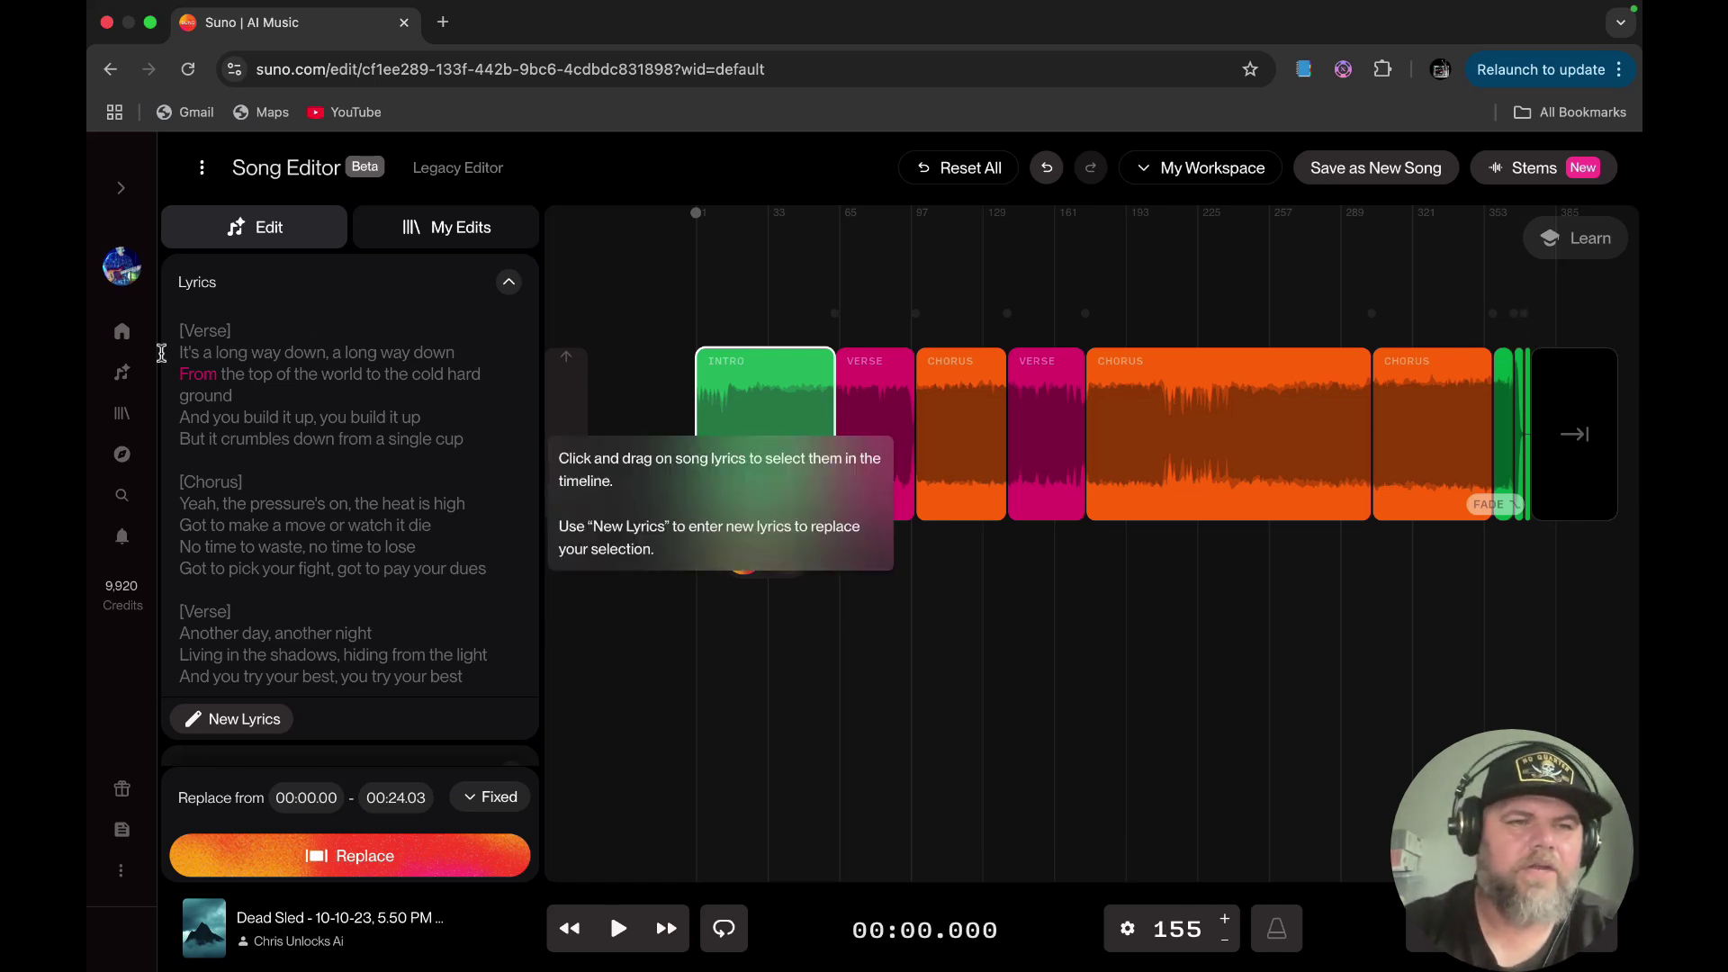
click(129, 412)
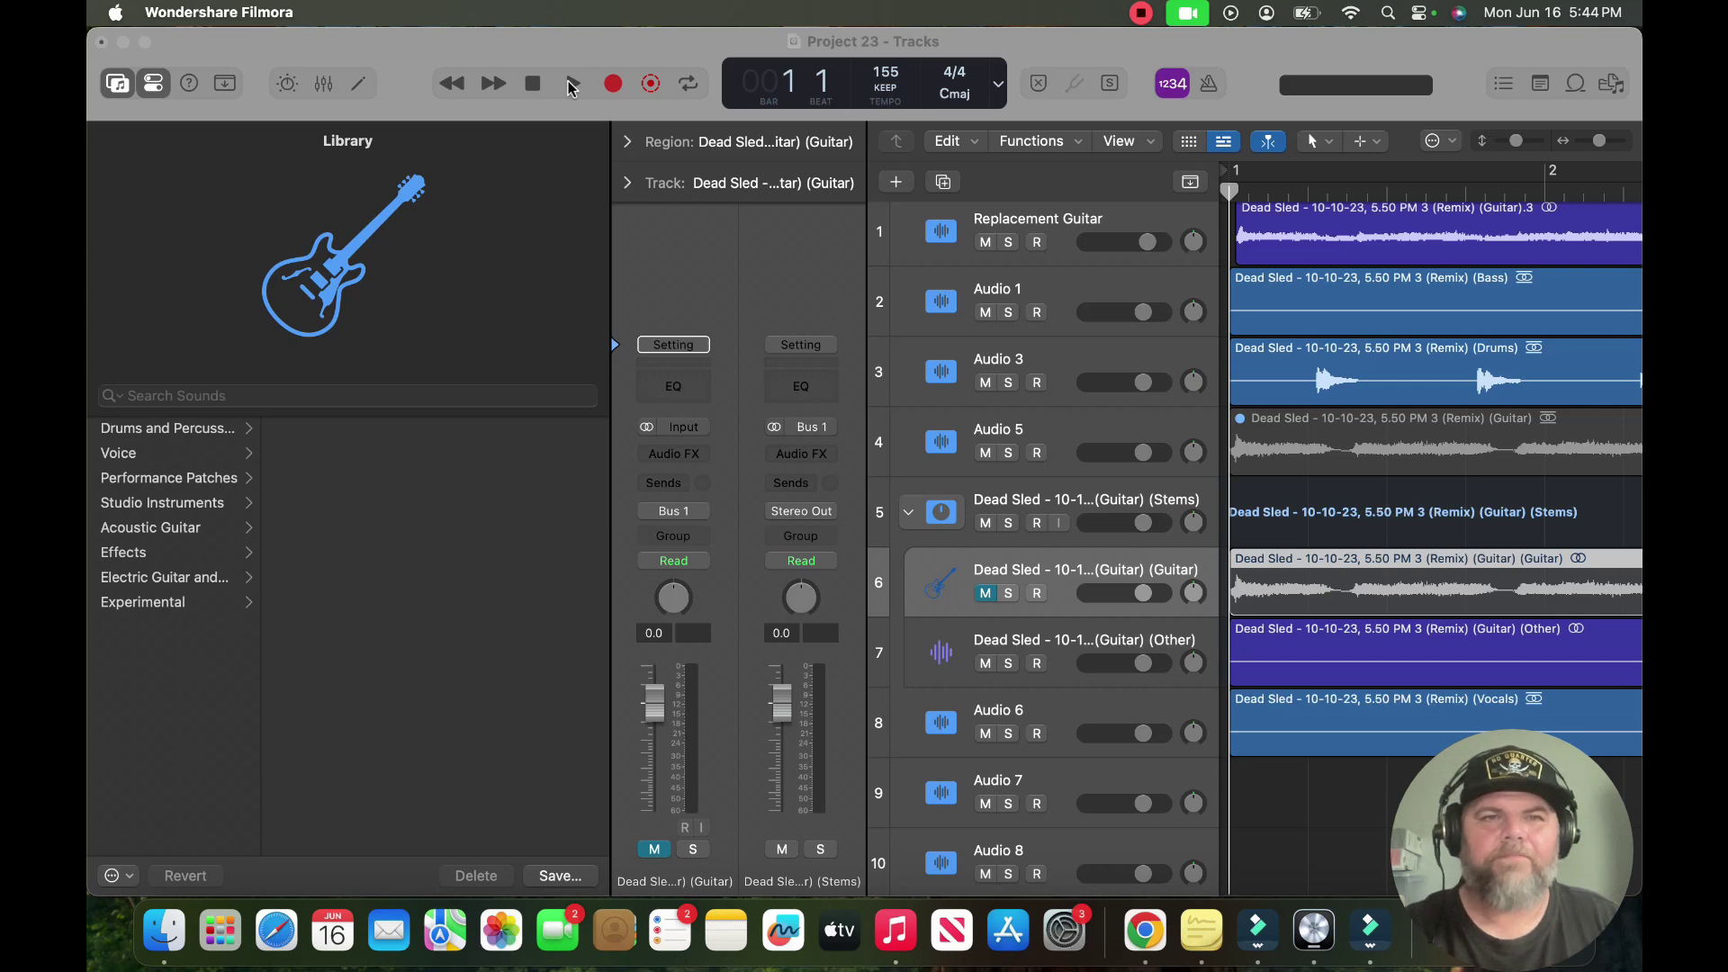
Play Project 23's Dead Sled stems from the start and stop around bar 12
click(572, 86)
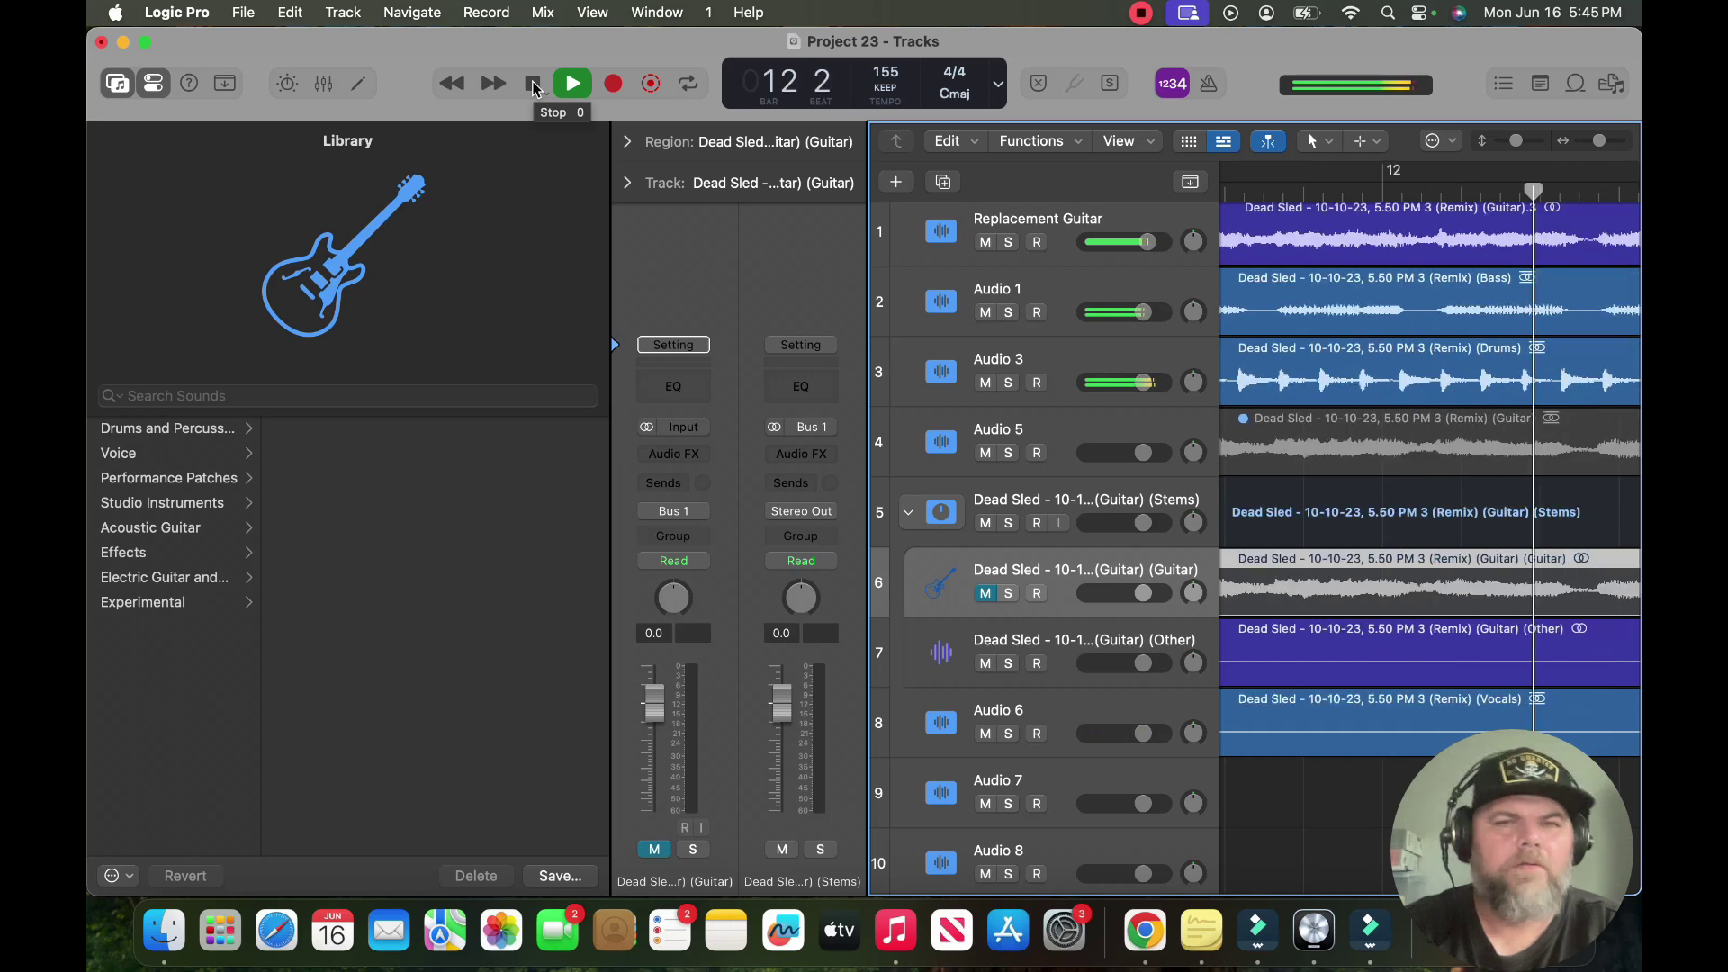
click(534, 85)
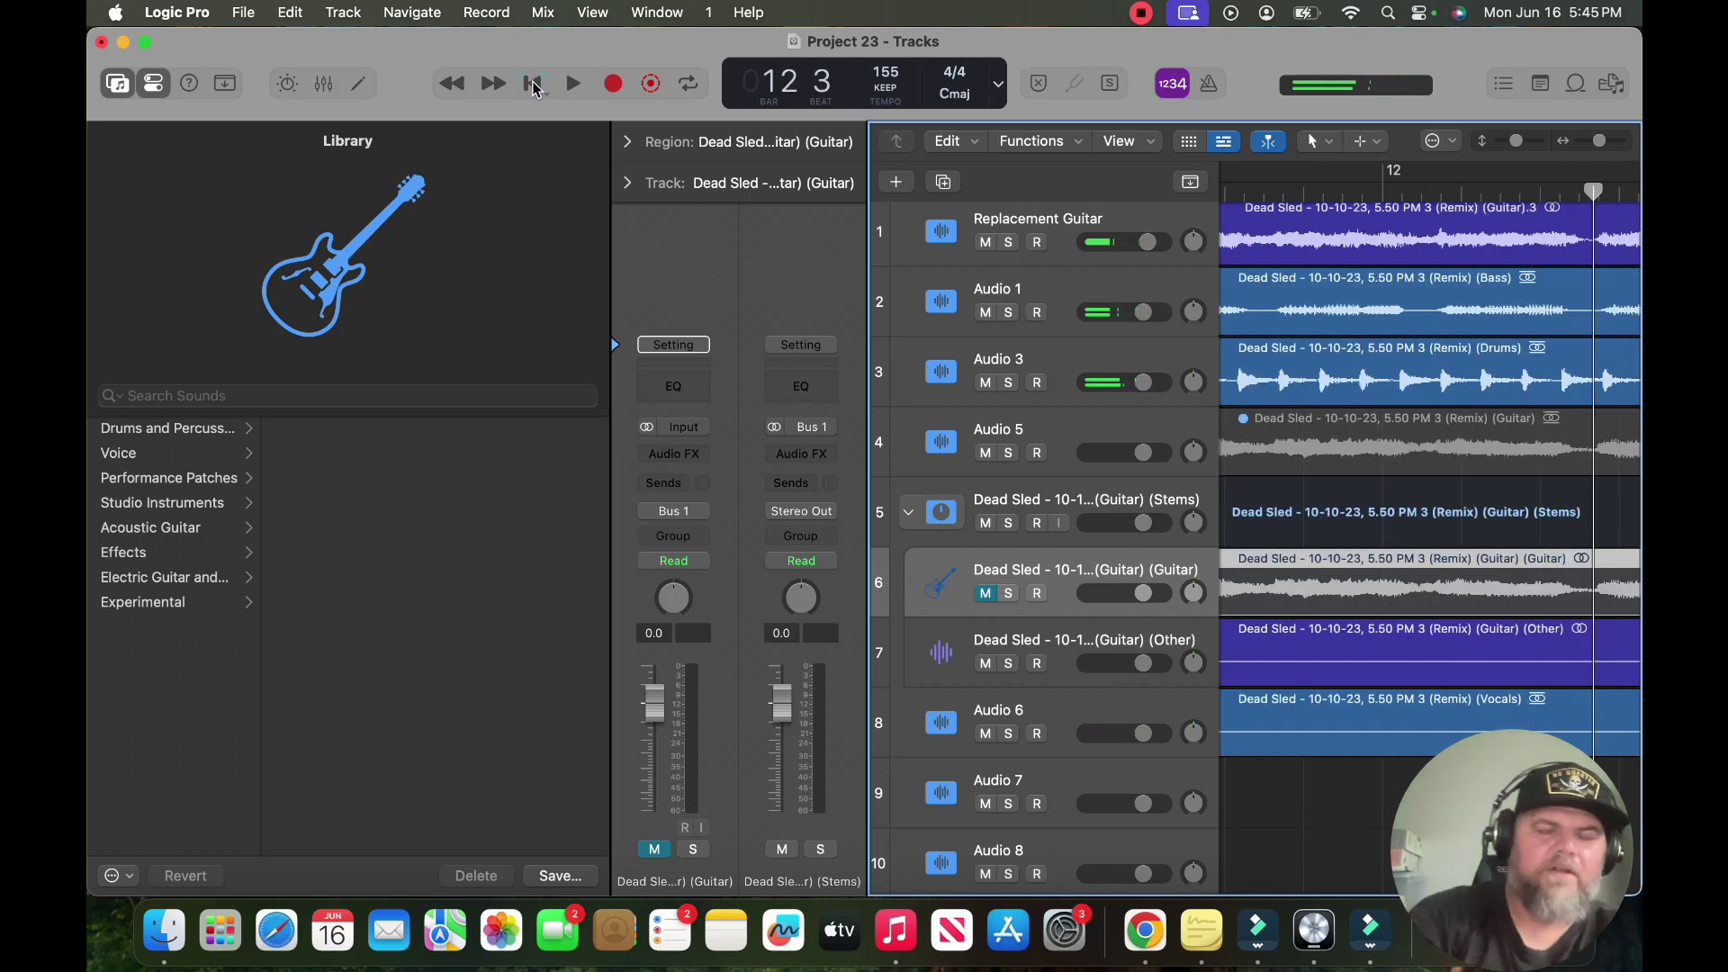